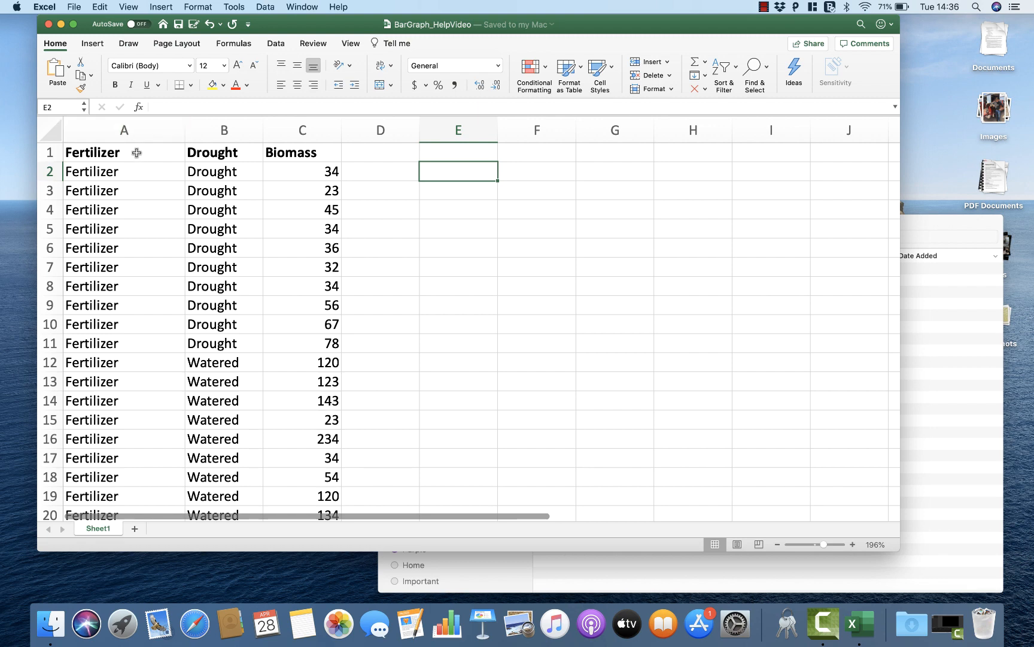
Step: Look through the Fertilizer, Drought and Biomass columns to see how the treatment groups are arranged
{"action": "scroll", "coordinate": [132, 291], "scroll_direction": "down", "scroll_amount": 7}
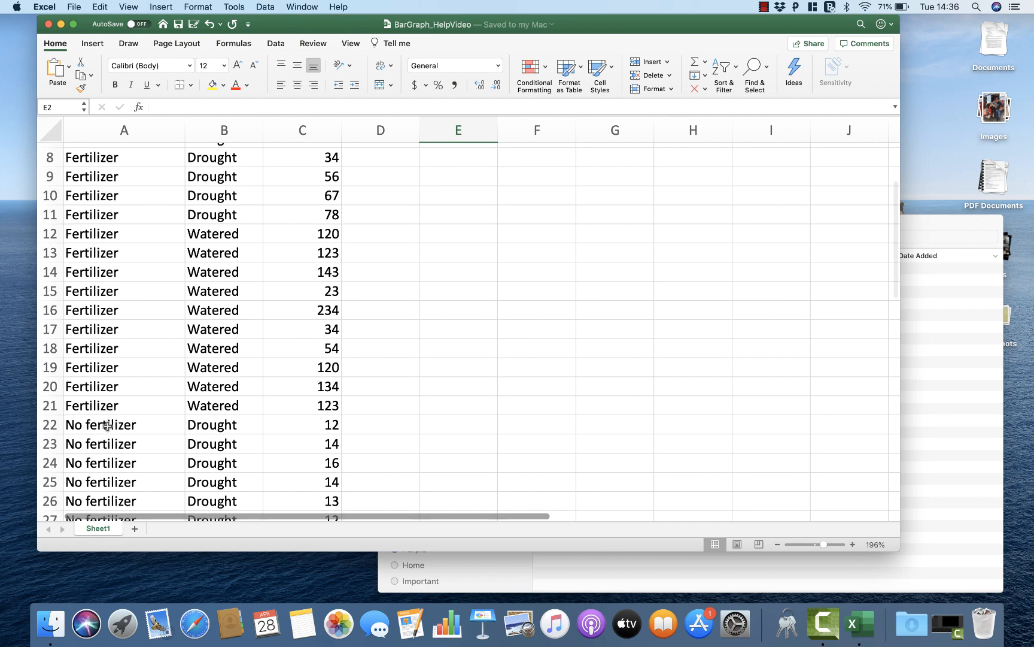
{"action": "left_click", "coordinate": [108, 425]}
{"action": "scroll", "coordinate": [107, 427], "scroll_direction": "up", "scroll_amount": 7}
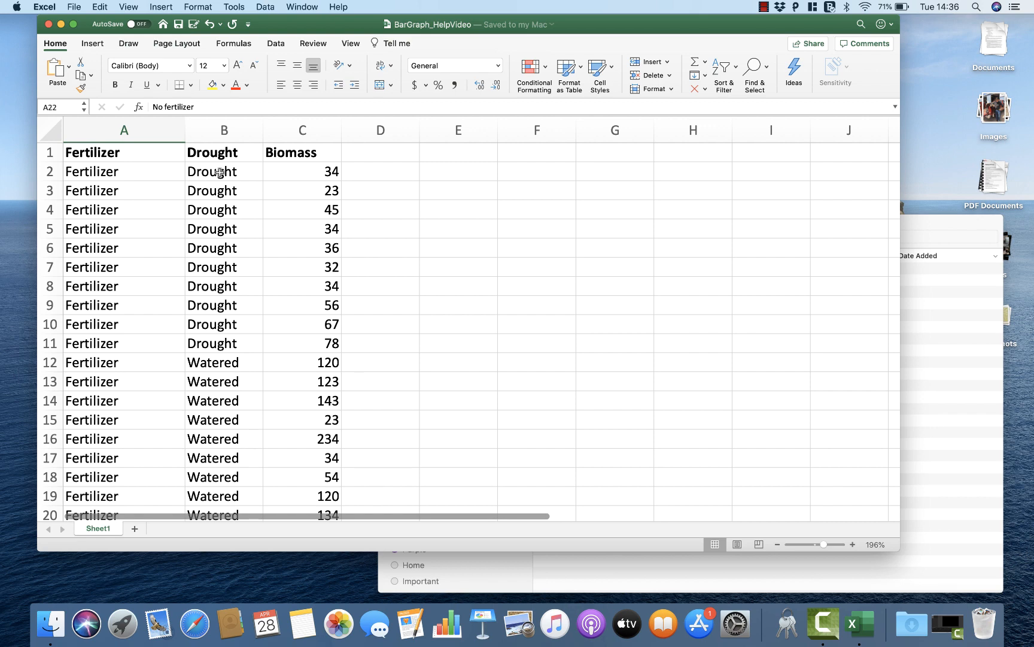
{"action": "scroll", "coordinate": [201, 328], "scroll_direction": "down", "scroll_amount": 4}
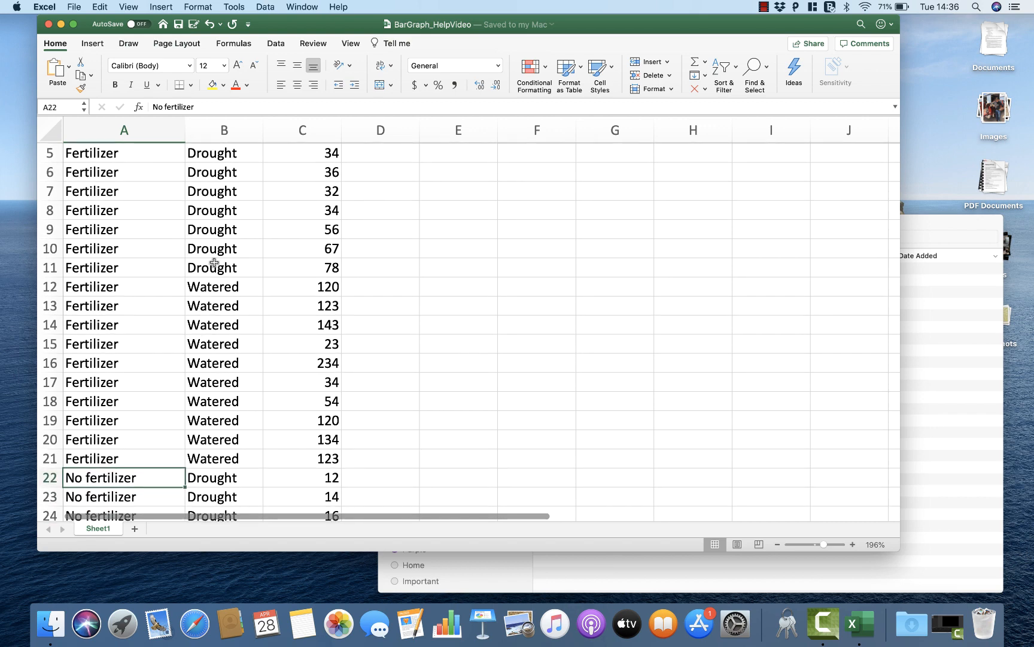
{"action": "scroll", "coordinate": [215, 262], "scroll_direction": "up", "scroll_amount": 4}
{"action": "scroll", "coordinate": [214, 262], "scroll_direction": "up", "scroll_amount": 1}
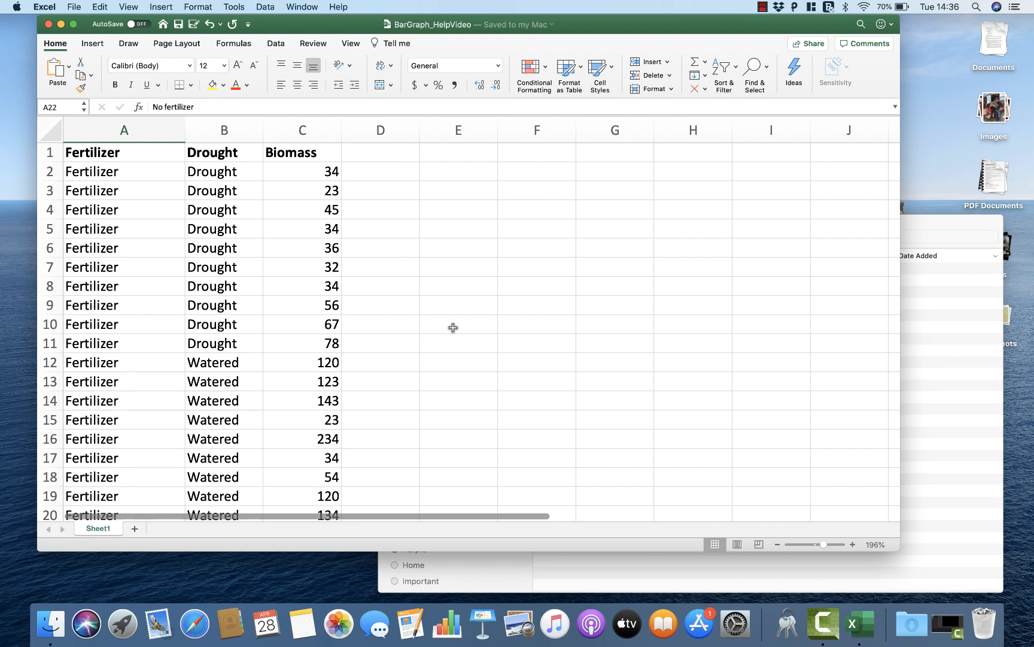
Step: Calculate the average biomass of the Fertilizer, Drought group in D11 with =AVERAGE over C2:C11
{"action": "left_click", "coordinate": [378, 343]}
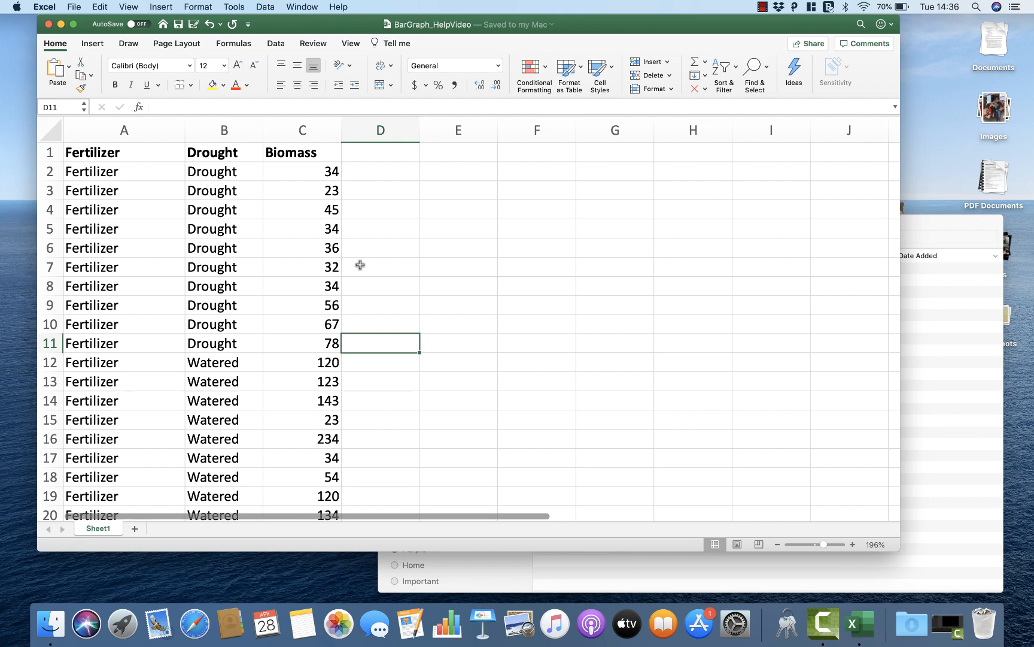
{"action": "type", "text": "=A"}
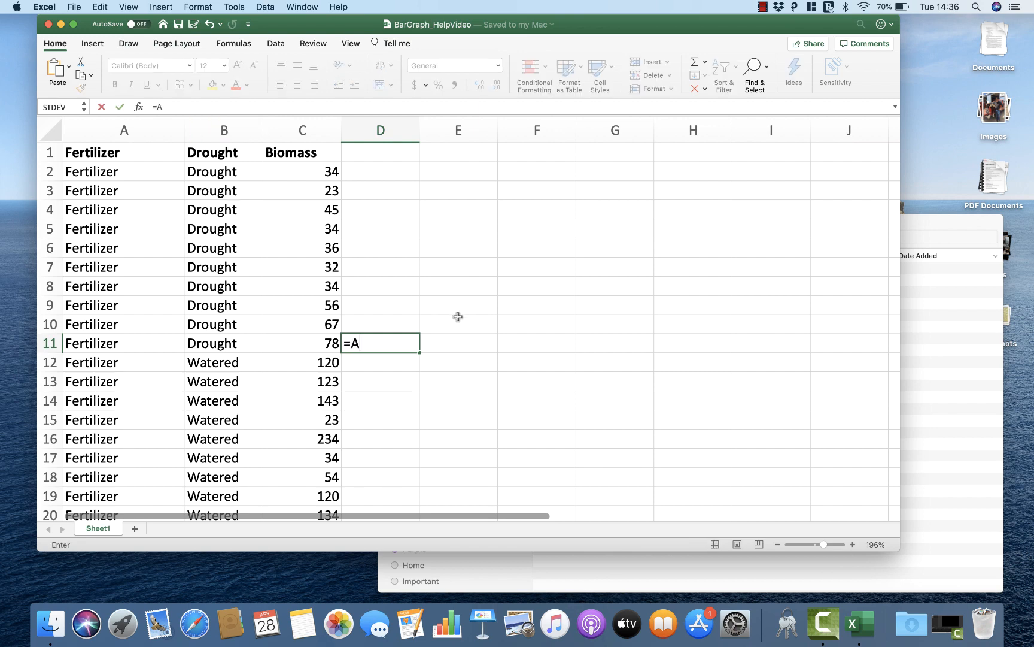
{"action": "type", "text": "VERAGE("}
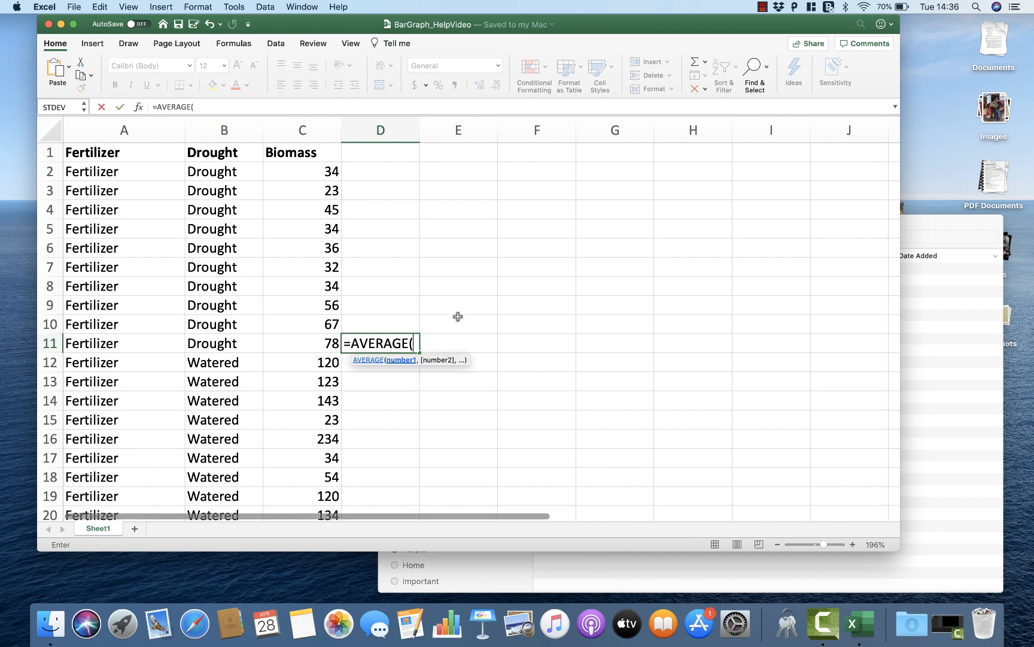
{"action": "left_click_drag", "start_coordinate": [327, 342], "coordinate": [319, 172]}
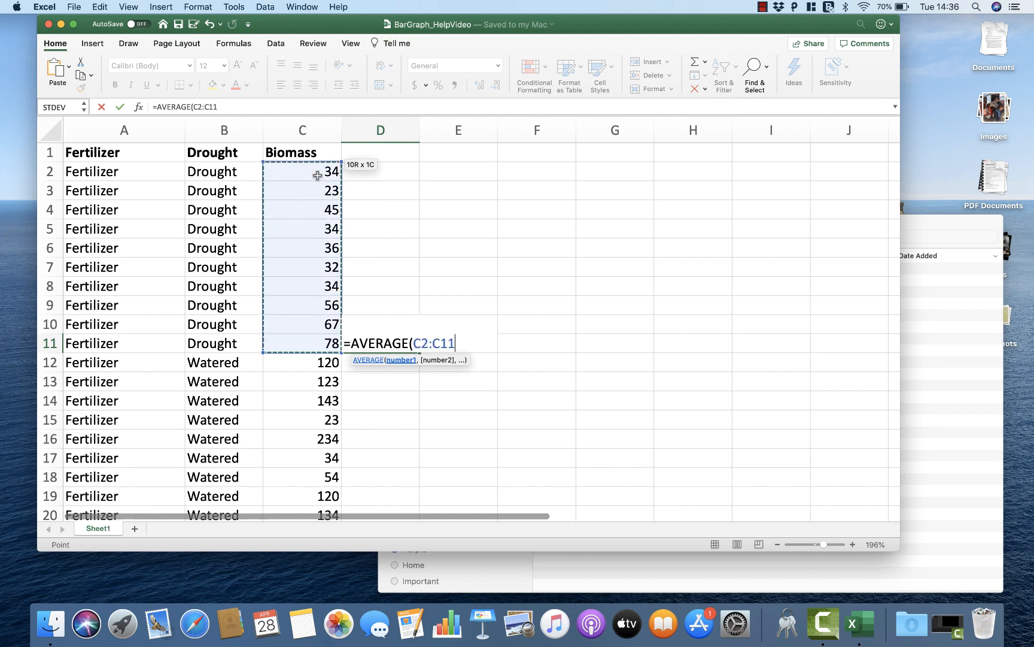
{"action": "key", "text": "Return"}
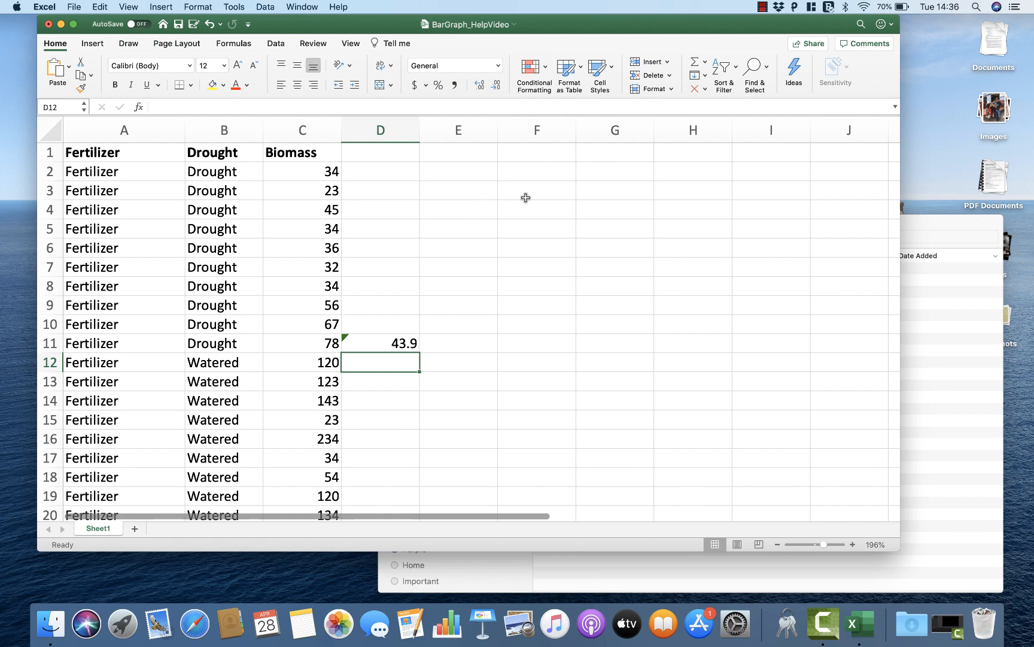
Step: Enter the summary table's row labels, "Fertilizer" in F2 and "No fertilizer" in F3
{"action": "left_click", "coordinate": [523, 177]}
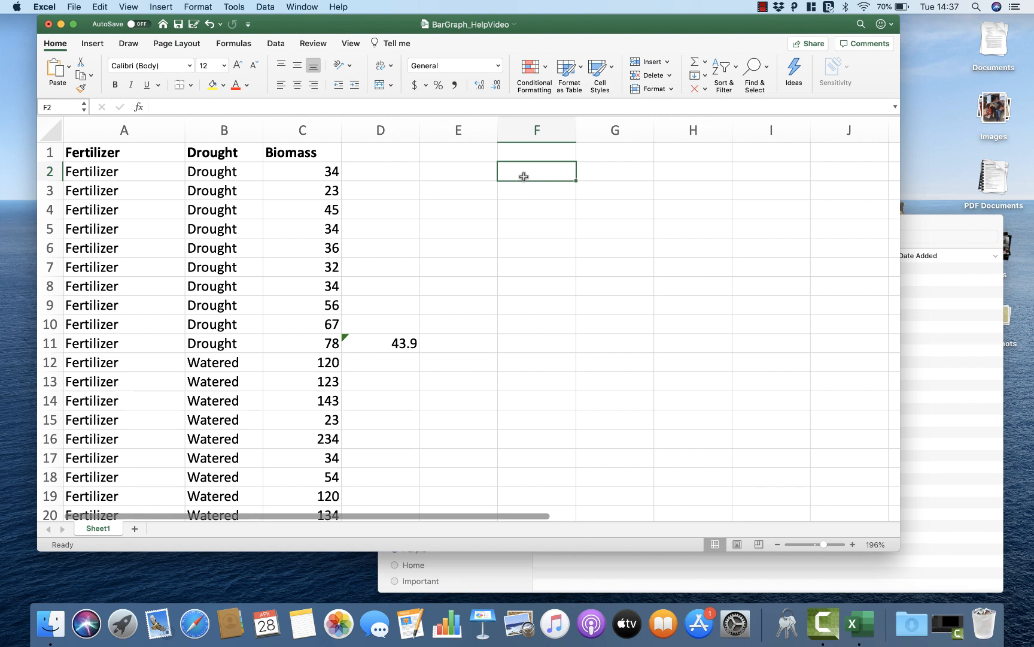
{"action": "type", "text": "Fer"}
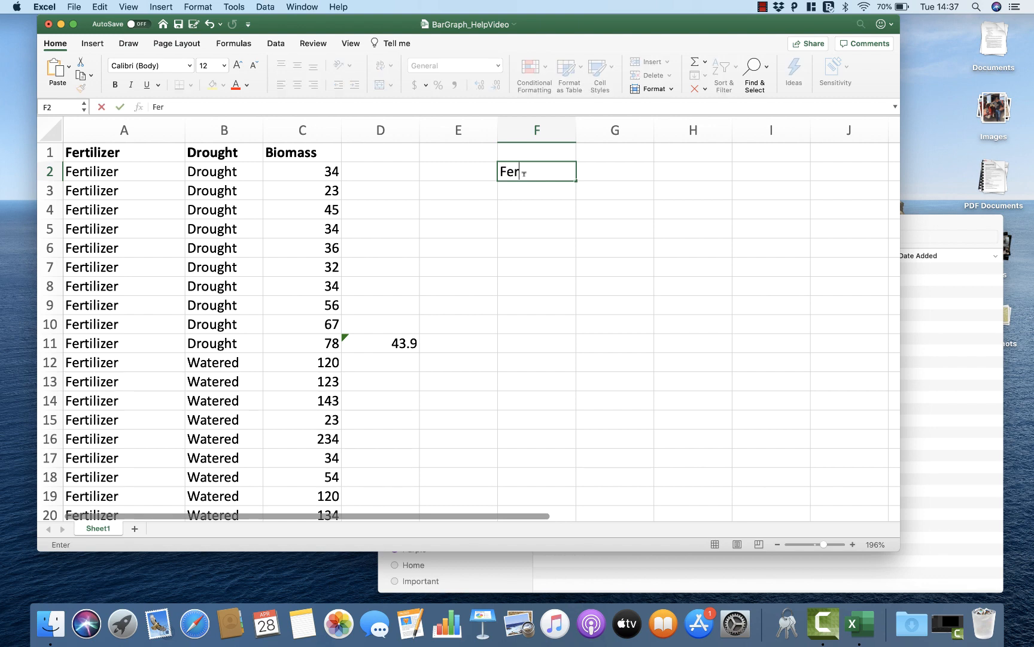
{"action": "type", "text": "tiiler"}
{"action": "key", "text": "BackSpace"}
{"action": "key", "text": "BackSpace"}
{"action": "key", "text": "BackSpace"}
{"action": "type", "text": "lizer"}
{"action": "key", "text": "Return"}
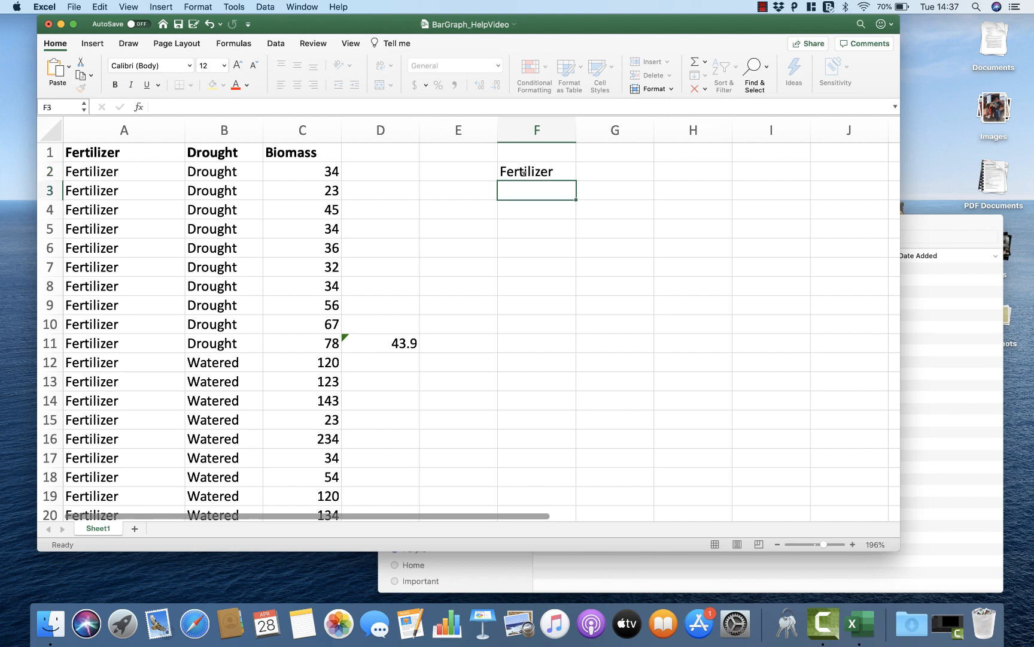
{"action": "scroll", "coordinate": [142, 356], "scroll_direction": "down", "scroll_amount": 3}
{"action": "scroll", "coordinate": [142, 356], "scroll_direction": "up", "scroll_amount": 3}
{"action": "scroll", "coordinate": [142, 356], "scroll_direction": "right", "scroll_amount": 1}
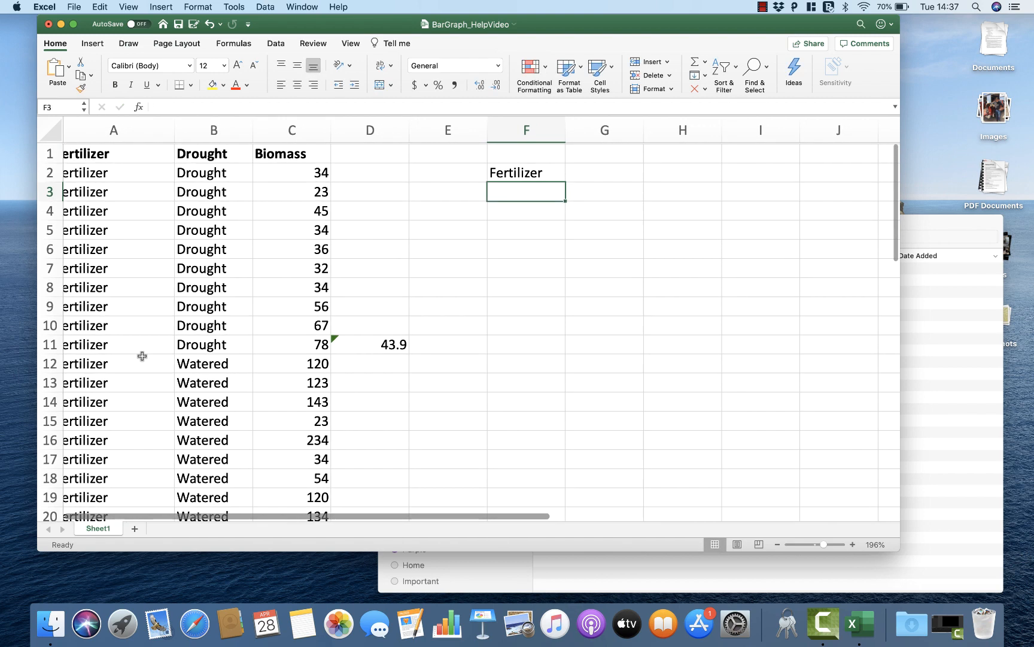
{"action": "type", "text": "No fertilizer"}
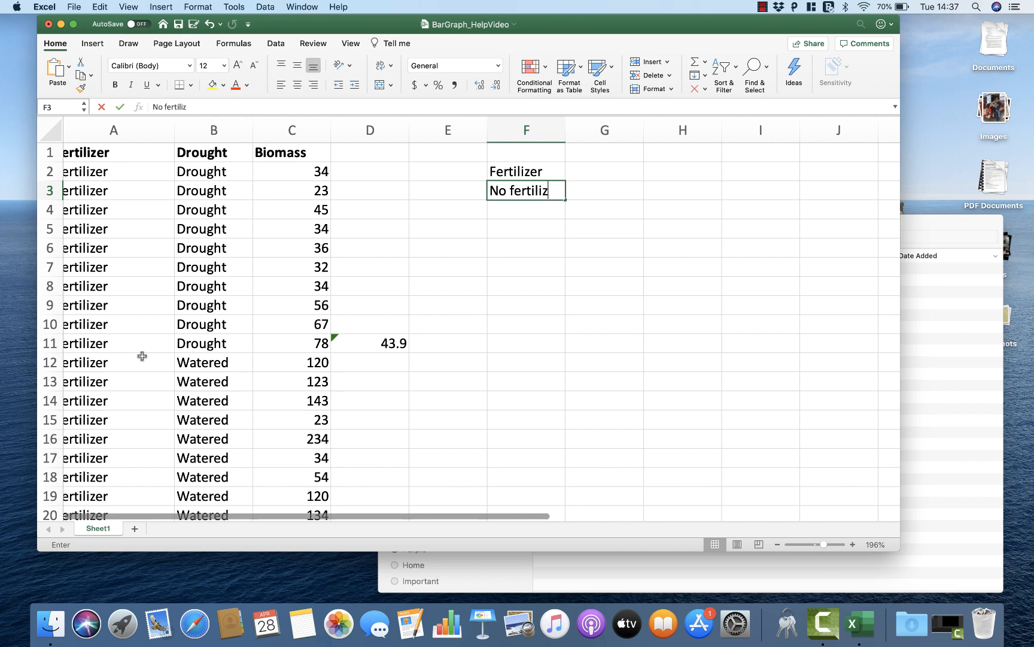
{"action": "key", "text": "Tab"}
Step: Enter the summary table's column headings, "Drought" in G1 and "Watered" in H1
{"action": "key", "text": "Up"}
{"action": "key", "text": "Up"}
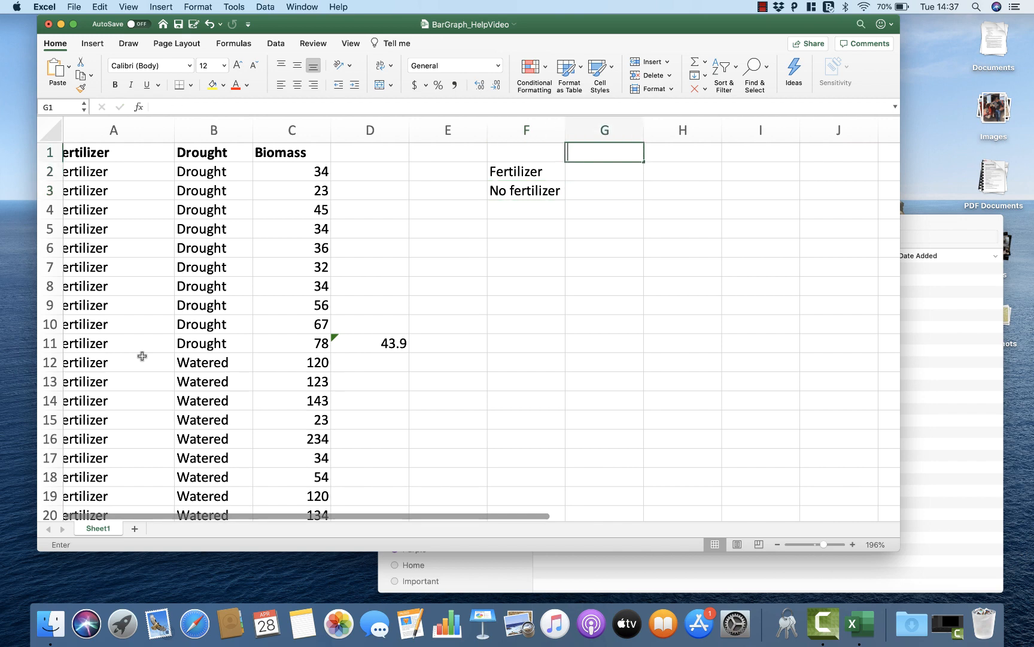
{"action": "type", "text": "Drought"}
{"action": "key", "text": "Tab"}
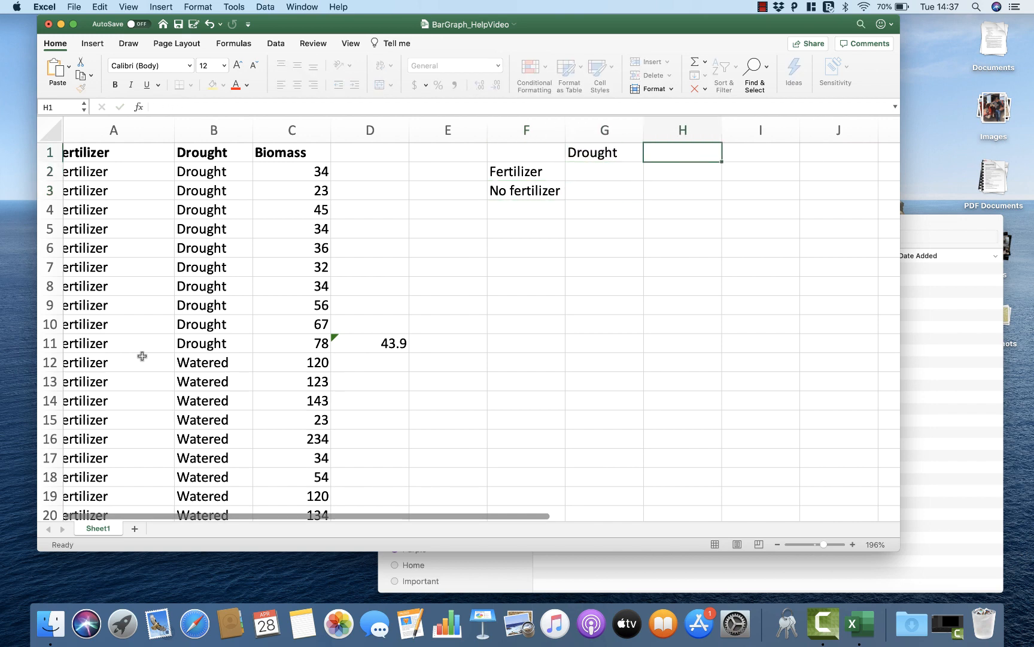
{"action": "type", "text": "Watered"}
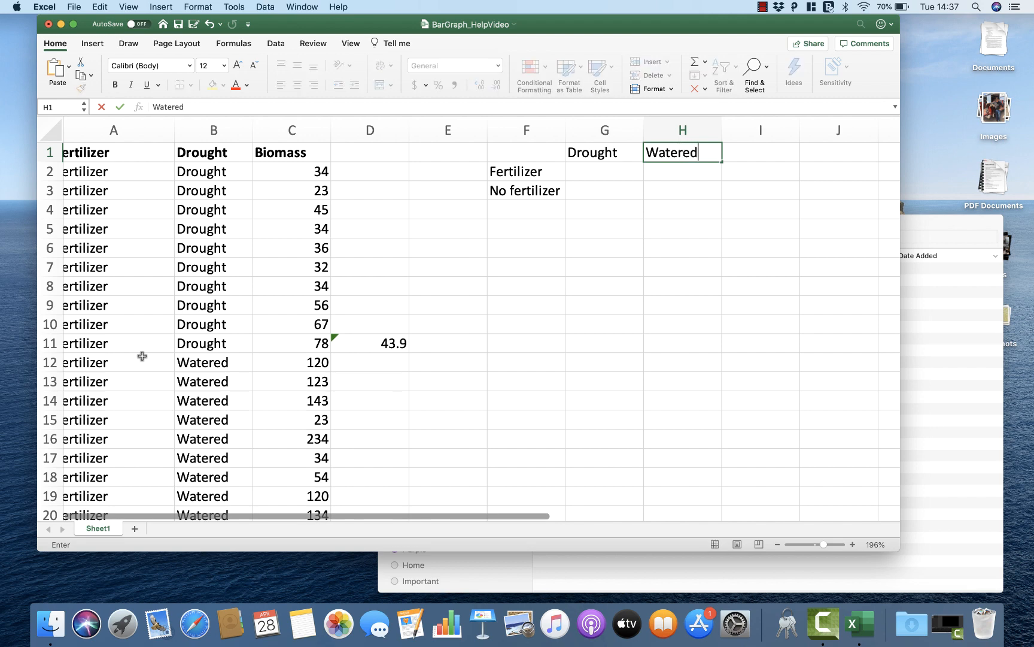
{"action": "key", "text": "Return"}
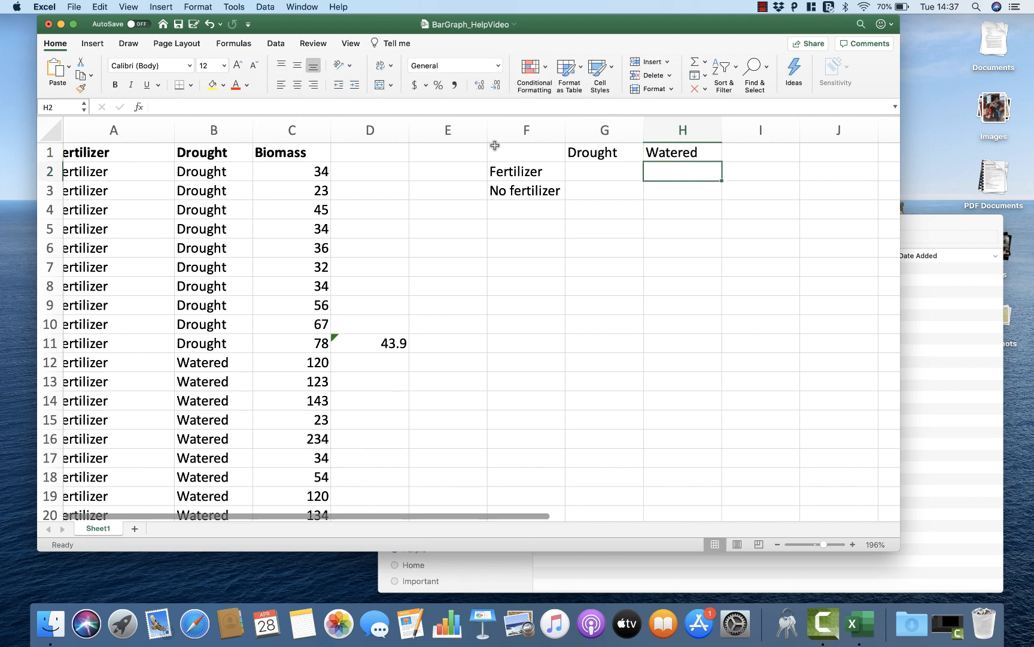
Step: Title the summary table "AVERAGES" in F1 and make the title bold
{"action": "left_click", "coordinate": [498, 149]}
{"action": "type", "text": "AVERAGES"}
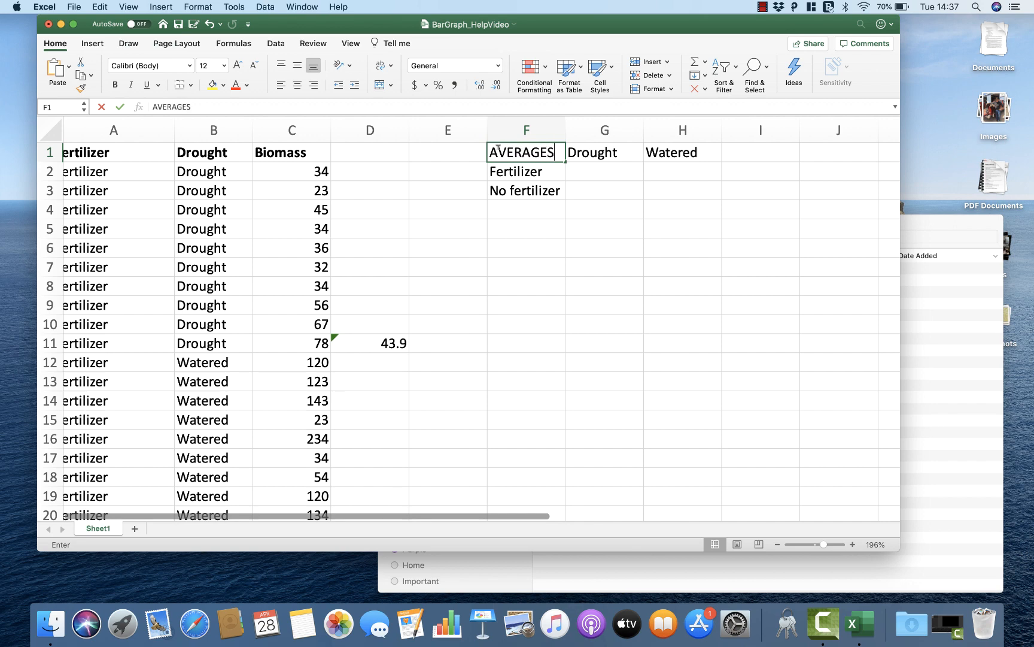
{"action": "key", "text": "super+b"}
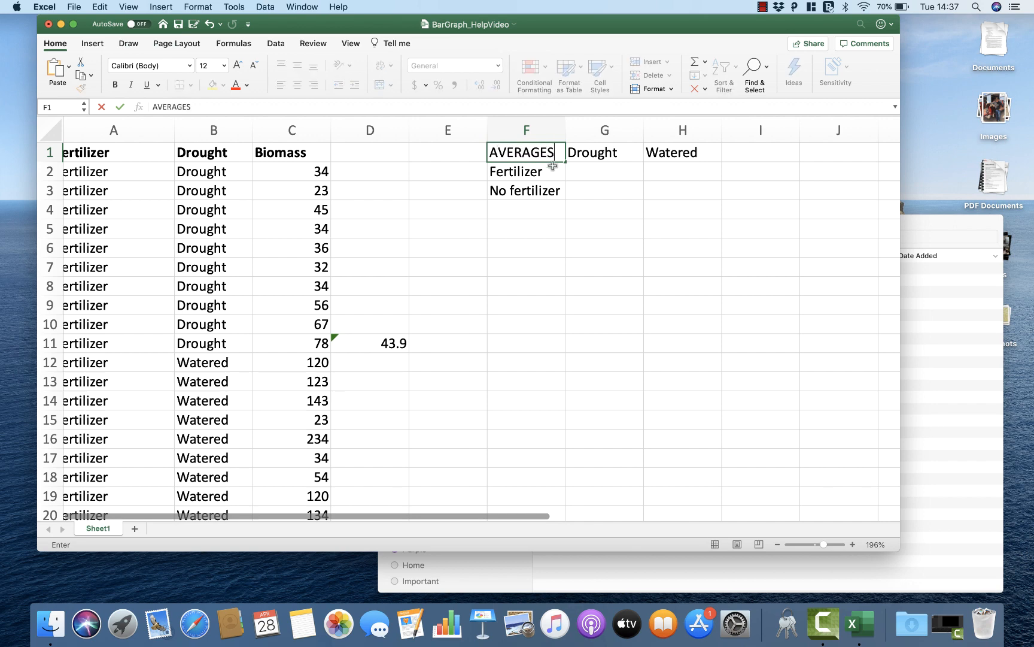
{"action": "left_click", "coordinate": [600, 172]}
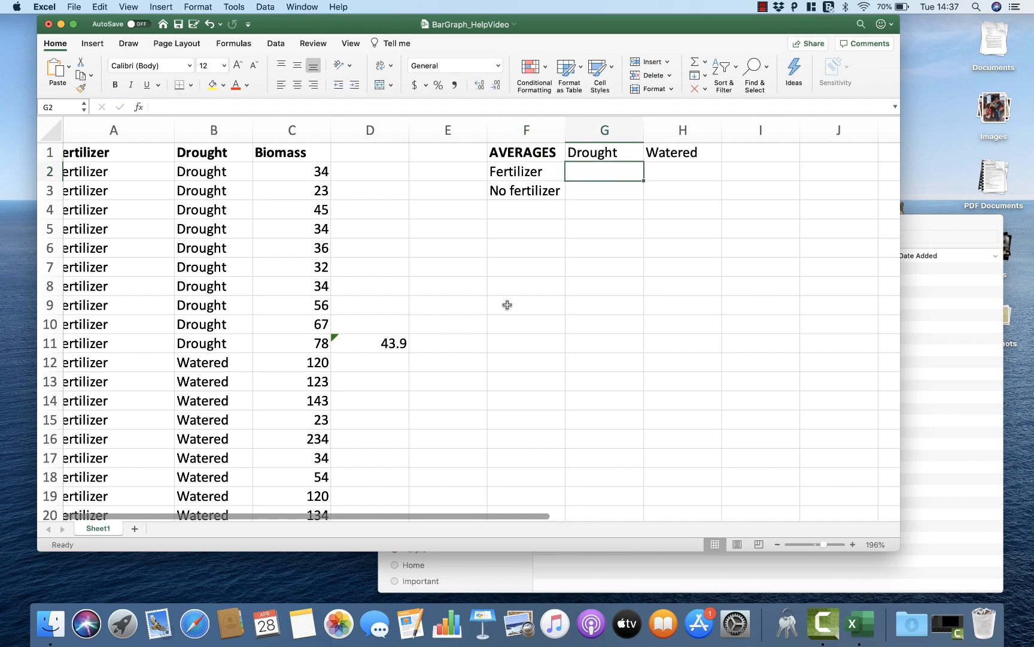
Step: Copy the average in D11 and paste it as values only into G2, the Fertilizer and Drought cell
{"action": "left_click", "coordinate": [392, 346]}
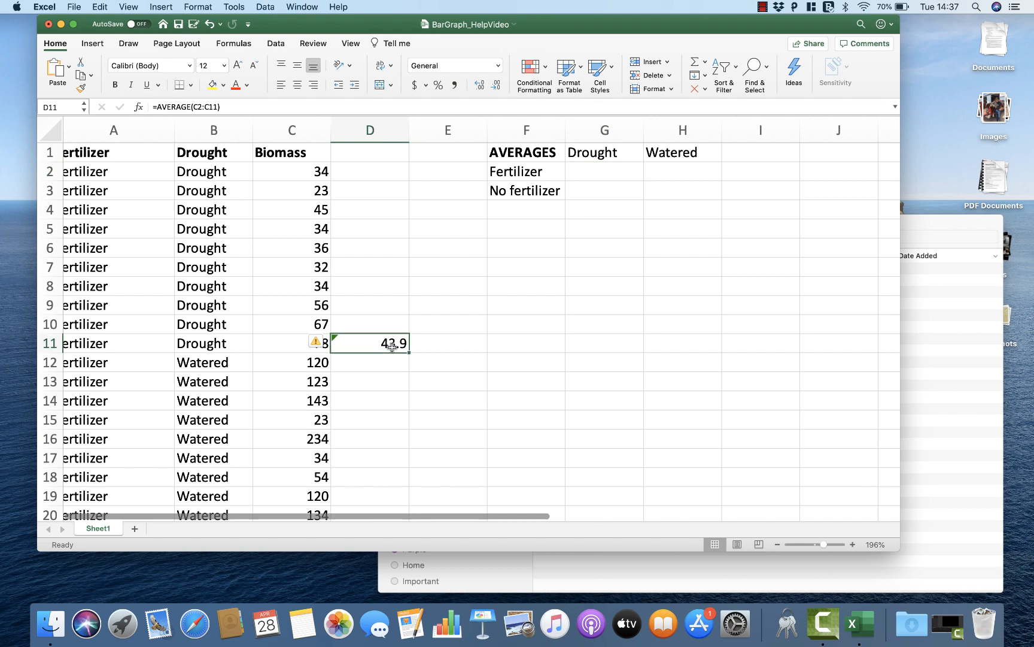
{"action": "left_click", "coordinate": [601, 170]}
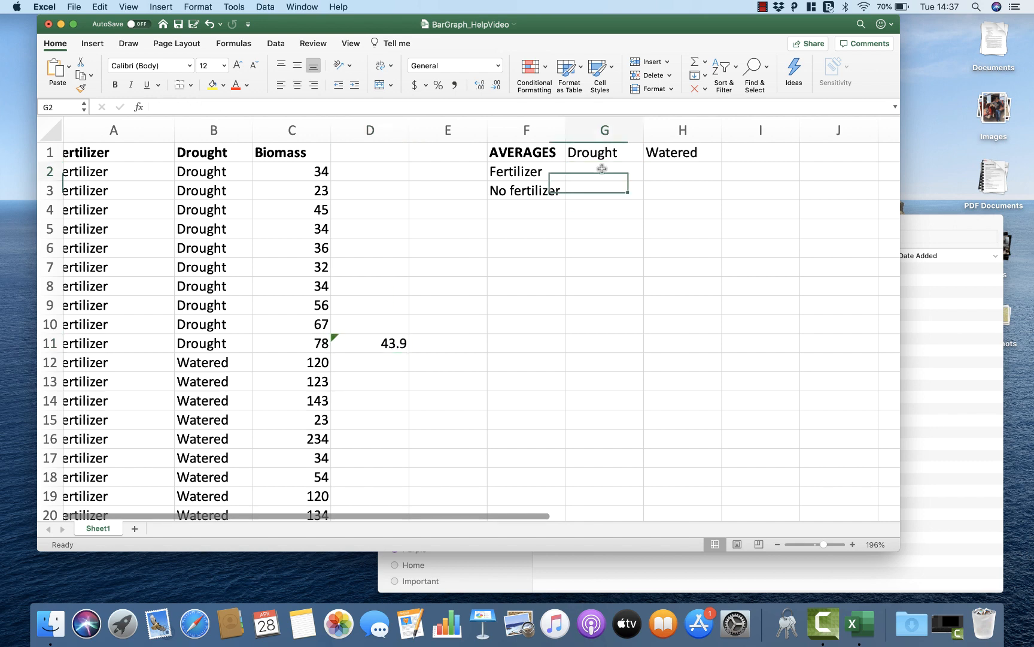
{"action": "left_click", "coordinate": [386, 346]}
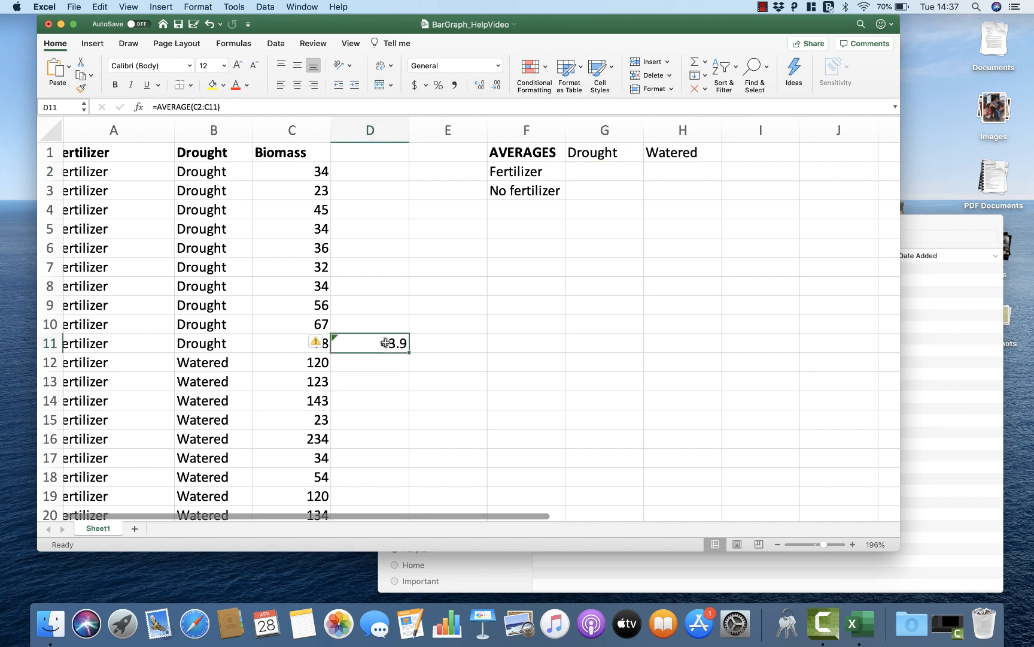
{"action": "key", "text": "super+c"}
{"action": "left_click", "coordinate": [604, 169]}
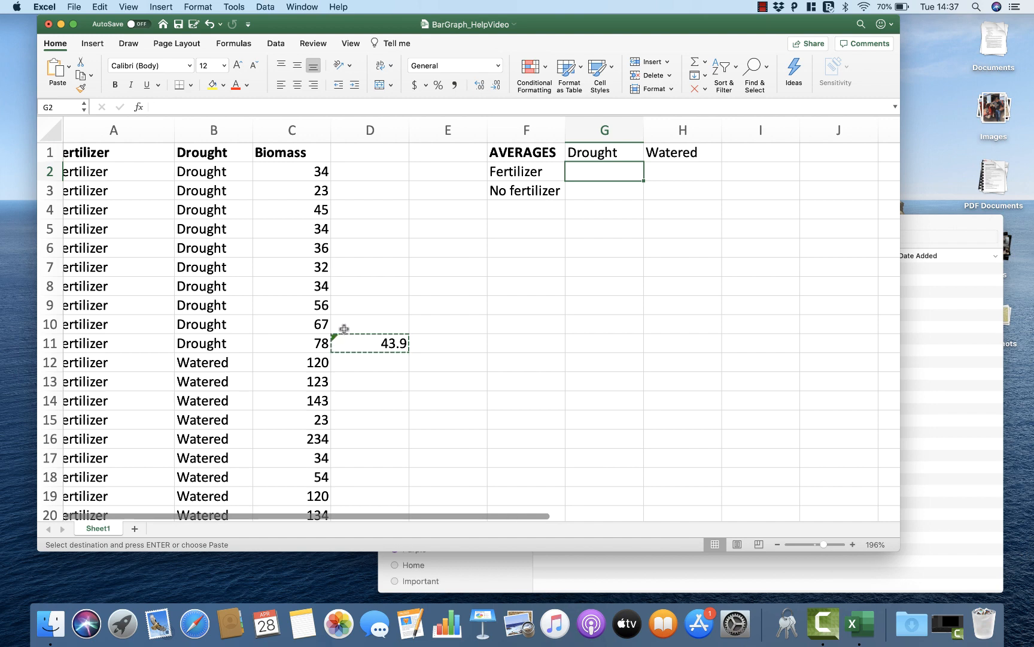
{"action": "left_click", "coordinate": [100, 6]}
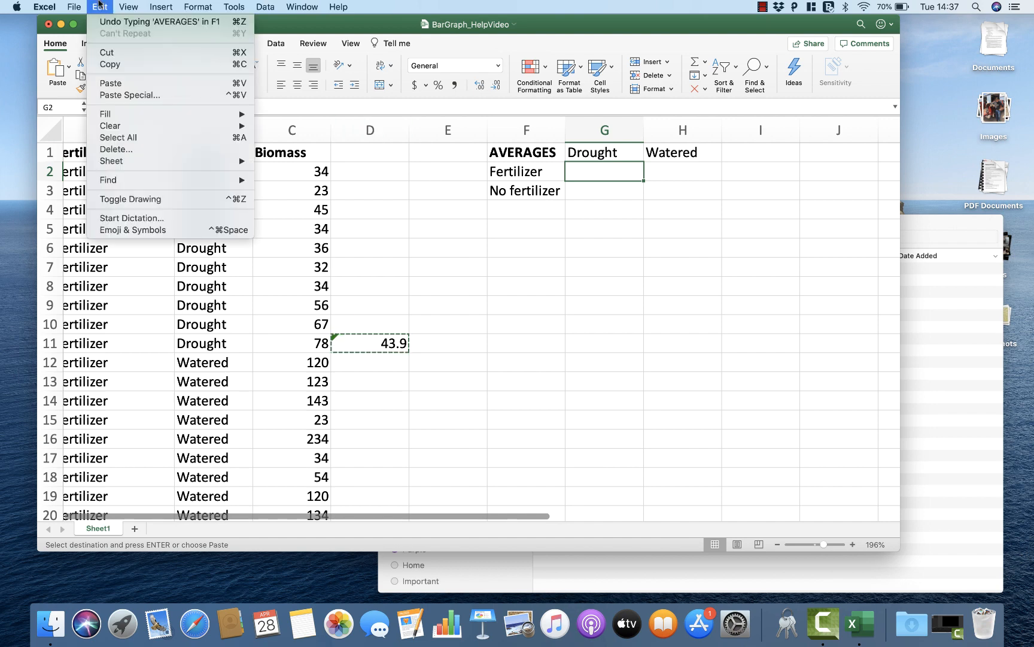
{"action": "left_click", "coordinate": [126, 94]}
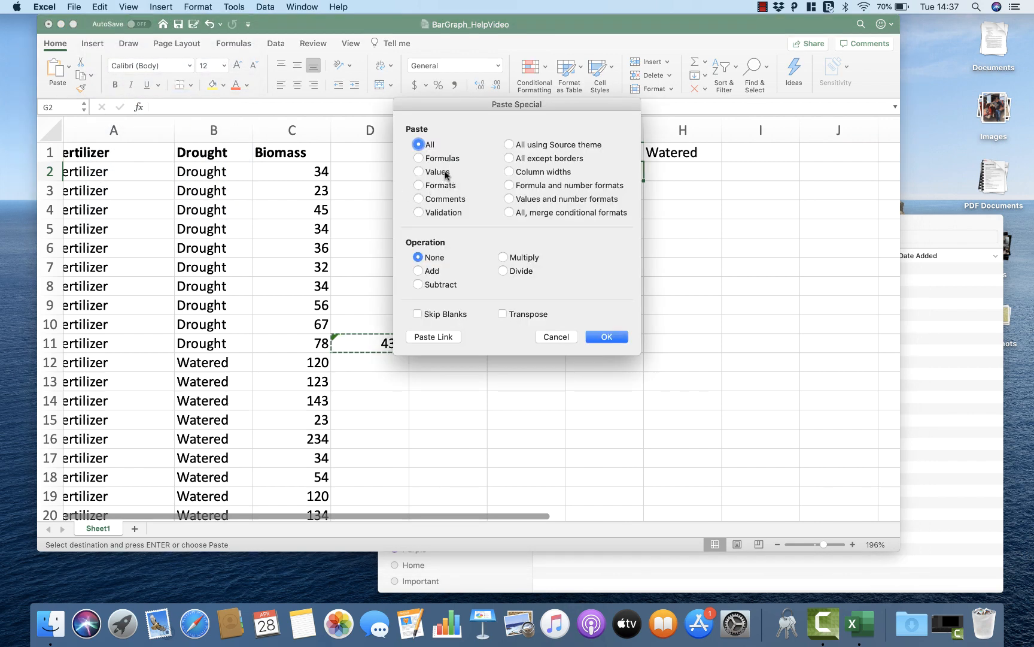
{"action": "left_click", "coordinate": [446, 173]}
{"action": "left_click", "coordinate": [606, 337]}
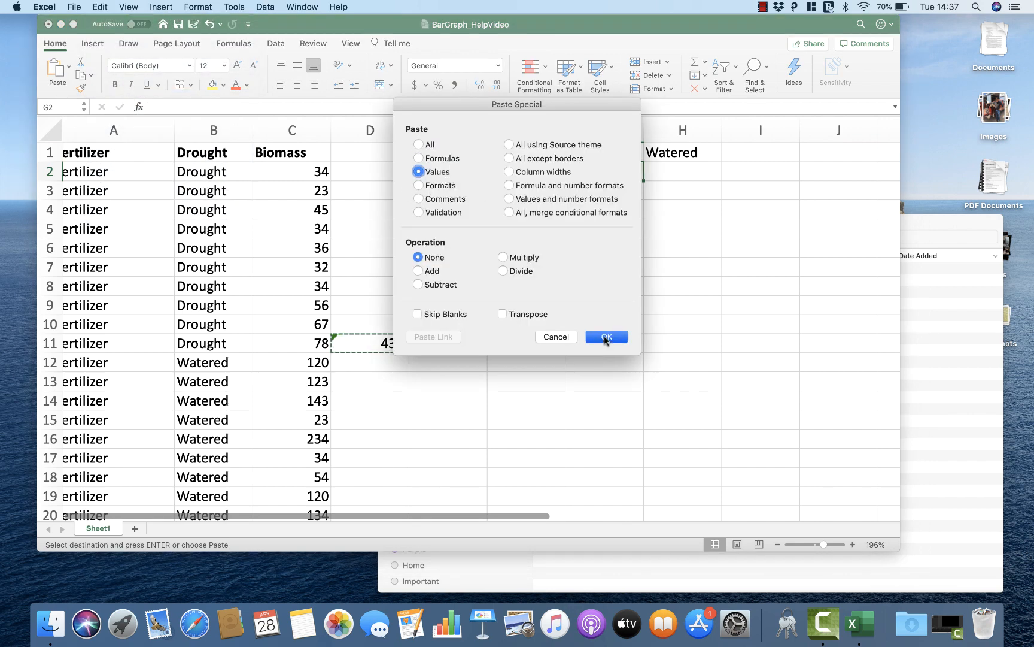
{"action": "left_click", "coordinate": [601, 191]}
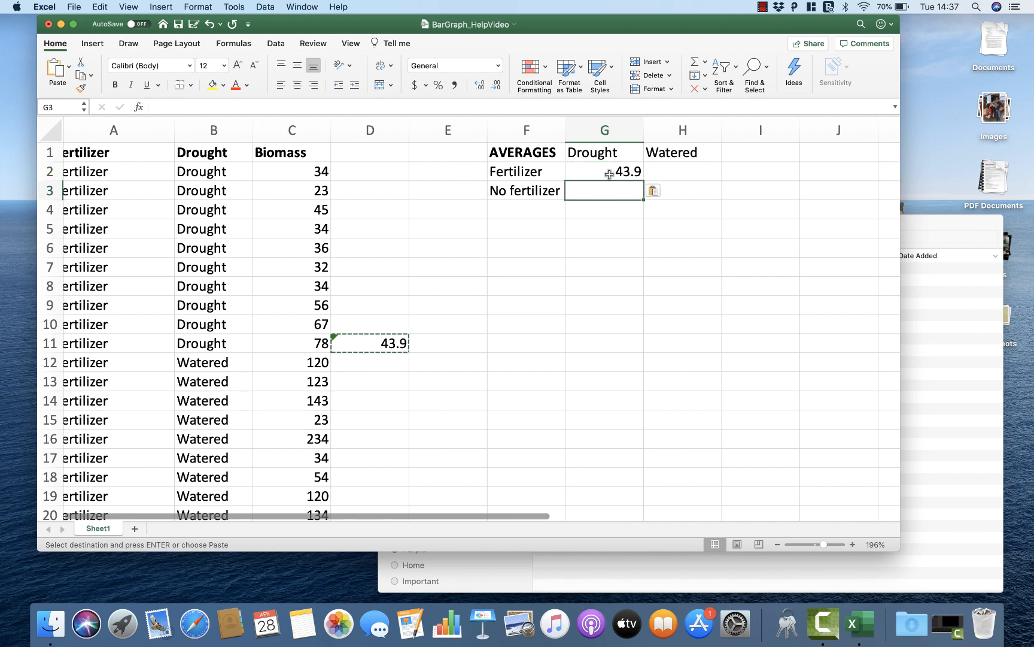
{"action": "left_click", "coordinate": [609, 173]}
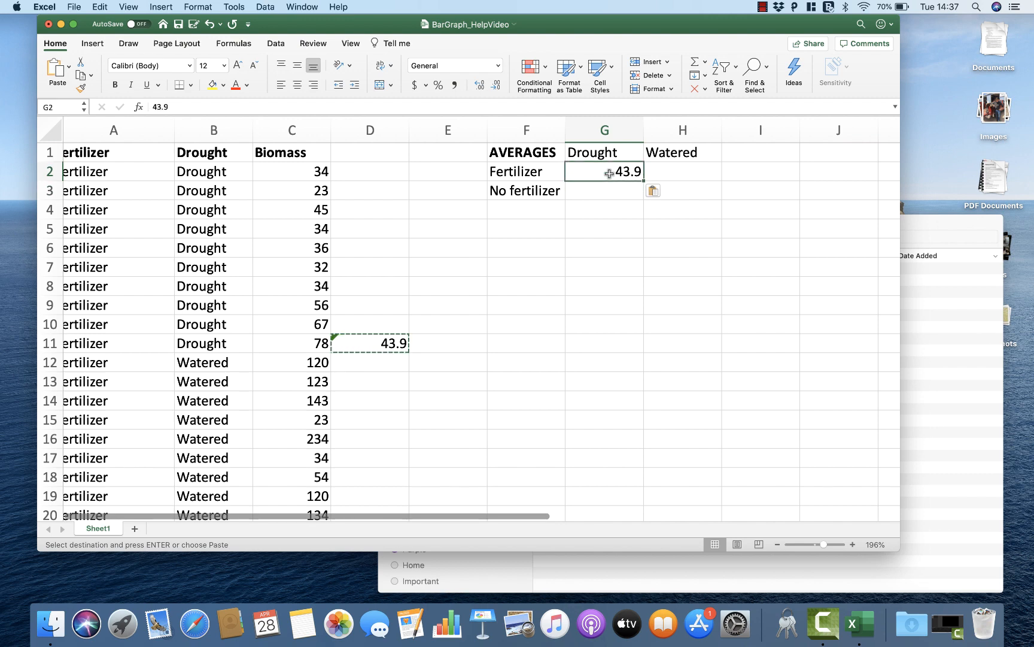
Step: Enter the formula =AVERAGES(C22:C31) in G3, the No fertilizer and Drought cell of the summary table
{"action": "key", "text": "Down"}
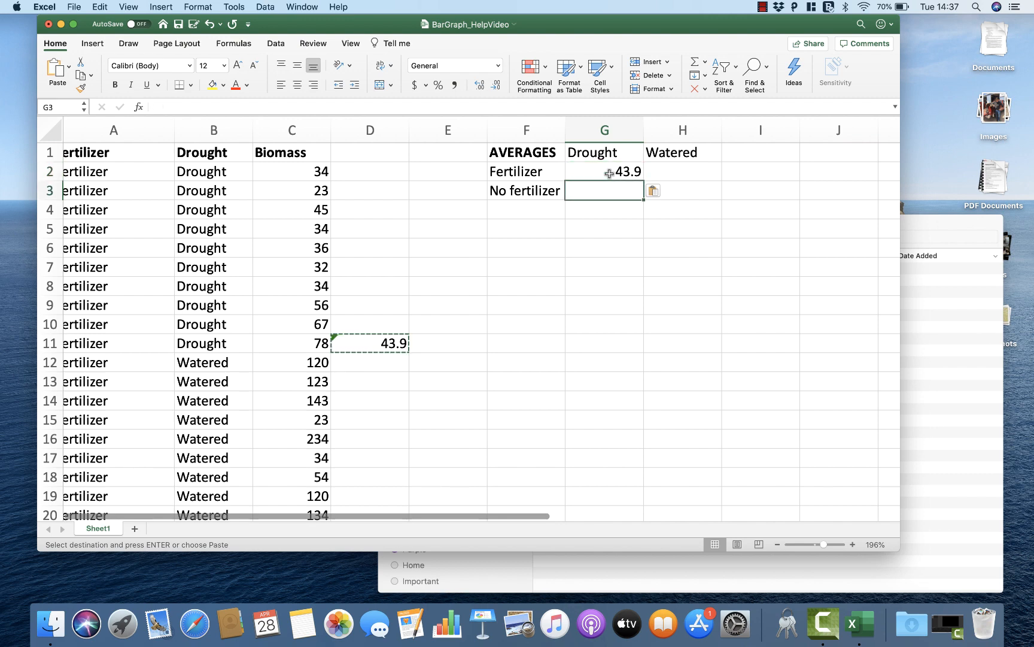
{"action": "key", "text": "Right"}
{"action": "key", "text": "Left"}
{"action": "type", "text": "=AVERAGE"}
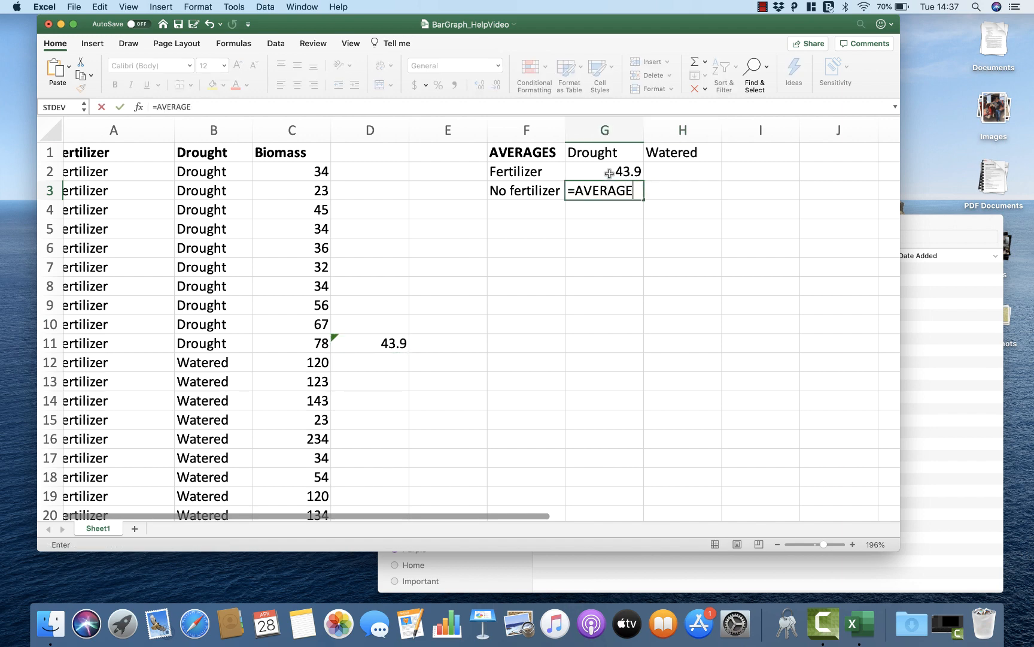
{"action": "left_click", "coordinate": [541, 189]}
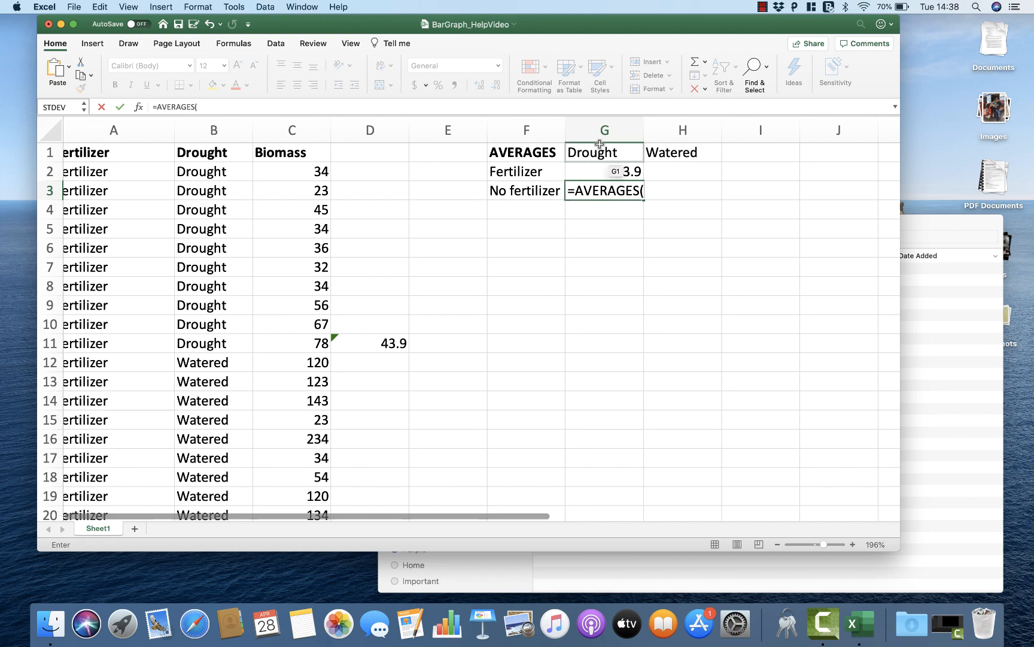
{"action": "scroll", "coordinate": [273, 363], "scroll_direction": "left", "scroll_amount": 1}
{"action": "scroll", "coordinate": [274, 362], "scroll_direction": "down", "scroll_amount": 10}
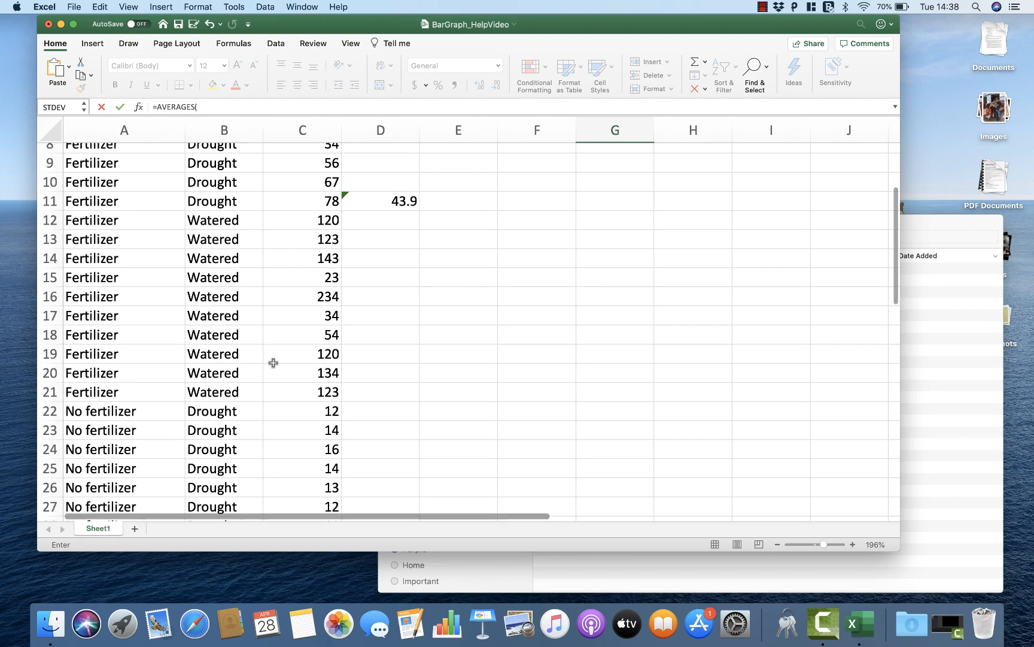
{"action": "left_click", "coordinate": [174, 321]}
{"action": "left_click_drag", "start_coordinate": [296, 323], "coordinate": [294, 485]}
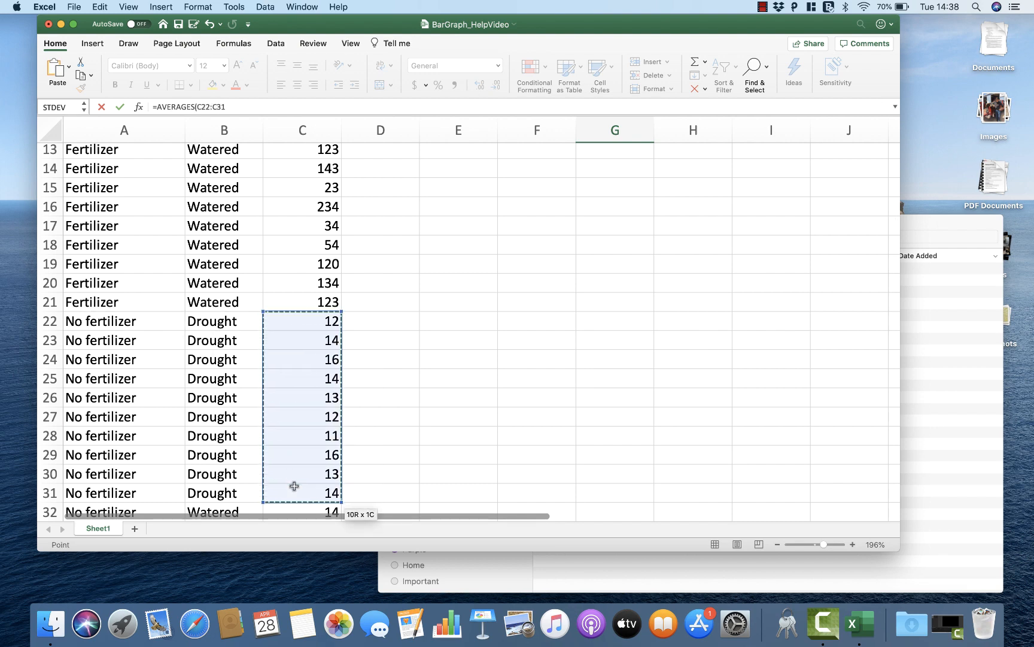
{"action": "key", "text": "Return"}
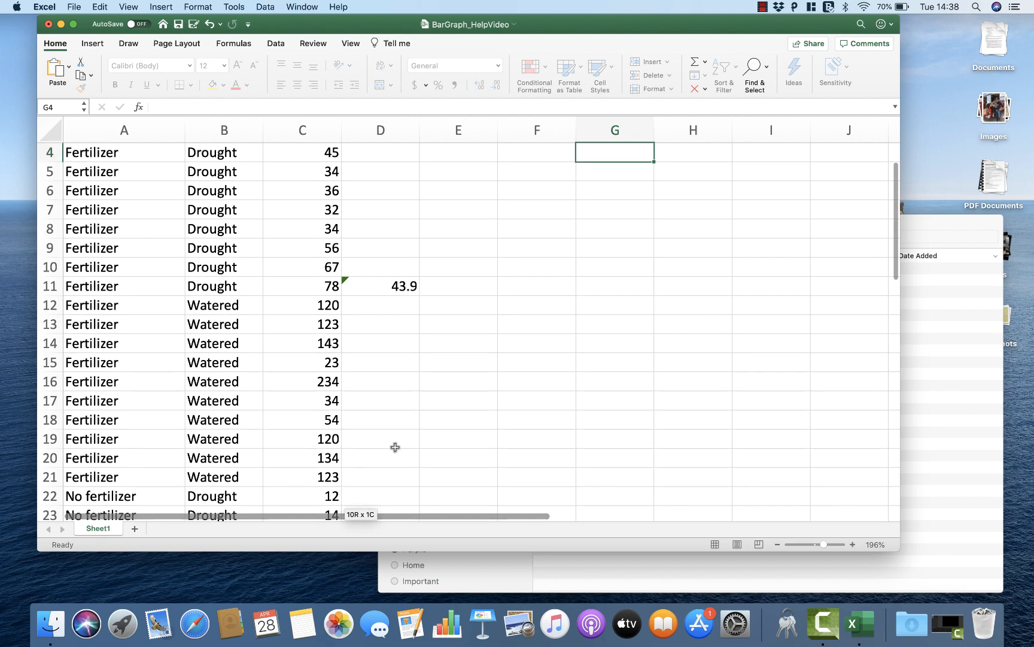
Step: Correct the function name in G3 so that the formula reads =AVERAGE(C22:C31)
{"action": "scroll", "coordinate": [396, 446], "scroll_direction": "up", "scroll_amount": 3}
{"action": "left_click", "coordinate": [605, 191]}
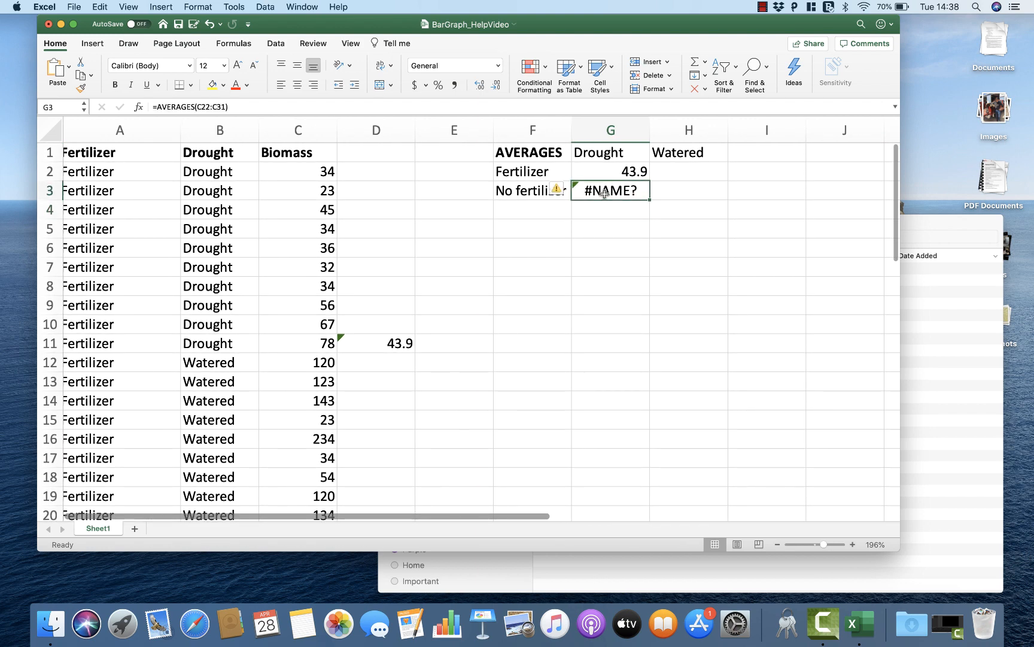
{"action": "double_click", "coordinate": [605, 191]}
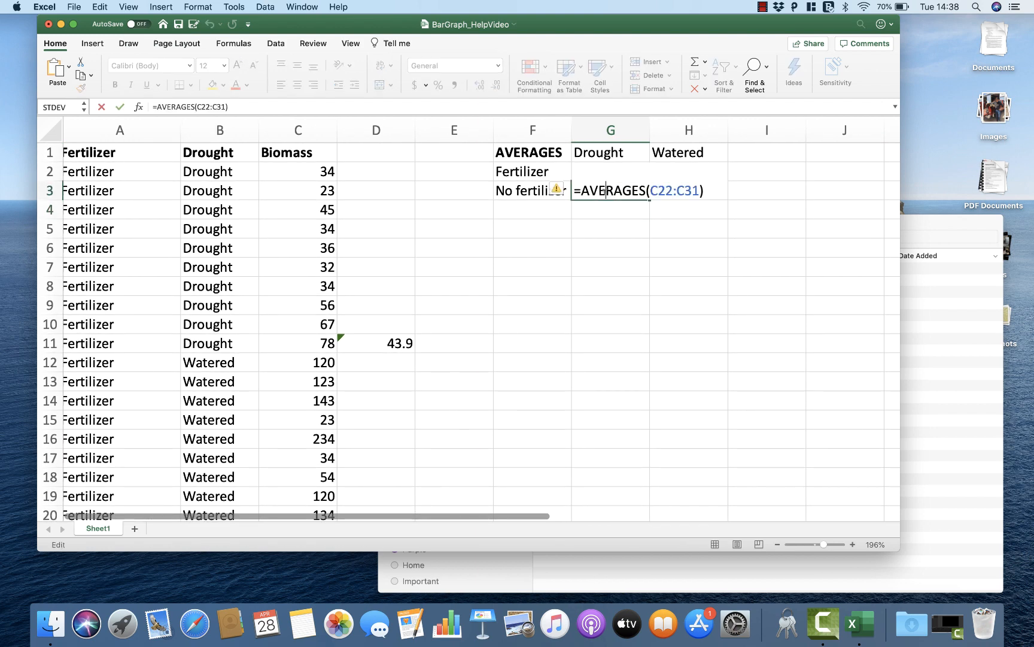
{"action": "key", "text": "BackSpace"}
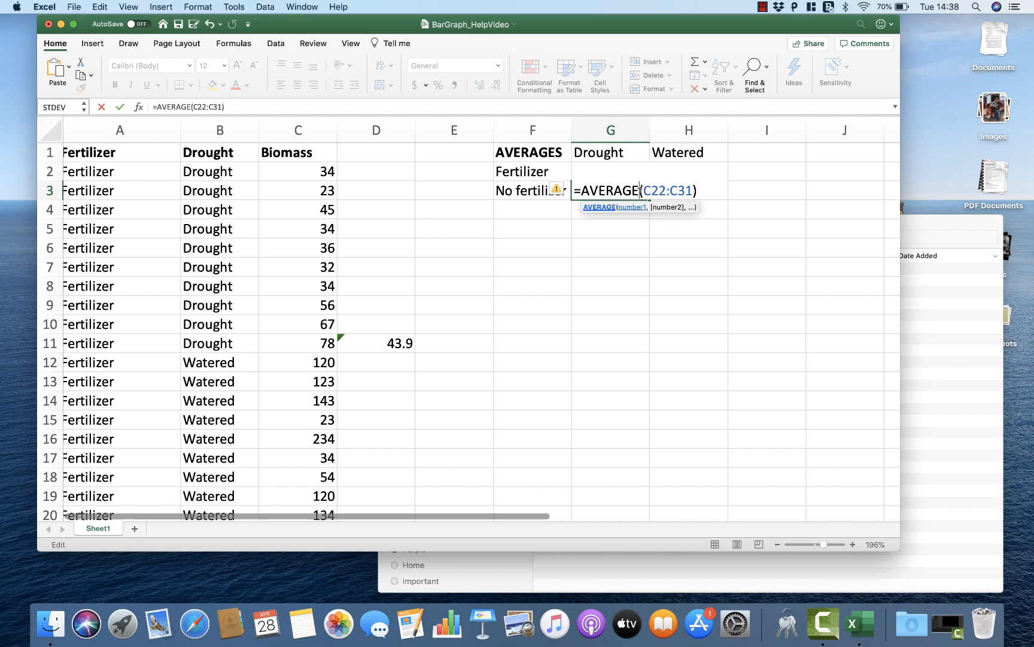
{"action": "left_click", "coordinate": [611, 208]}
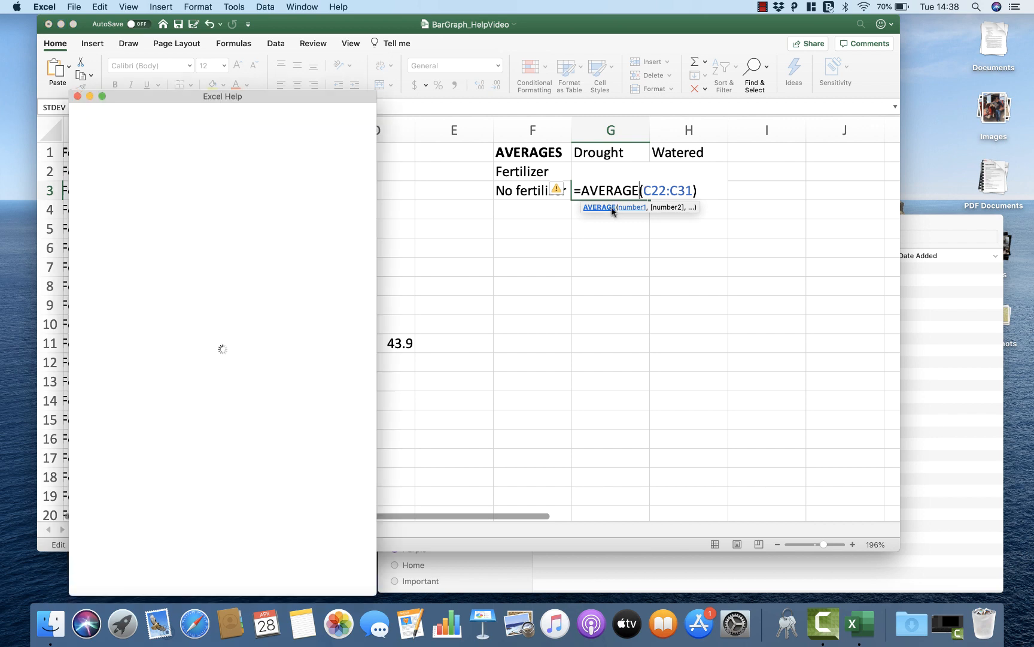
{"action": "left_click", "coordinate": [77, 96]}
{"action": "key", "text": "Return"}
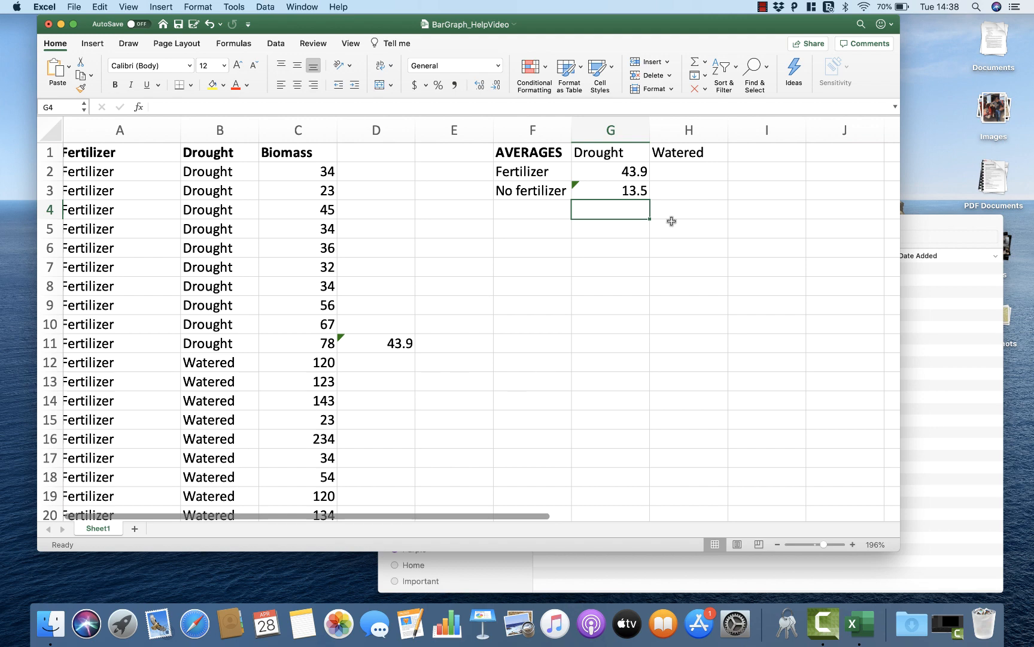
Step: Enter =AVERAGE(C12:C21) in H2 to average the biomass of the Fertilizer and Watered rows
{"action": "left_click", "coordinate": [668, 164]}
{"action": "type", "text": "="}
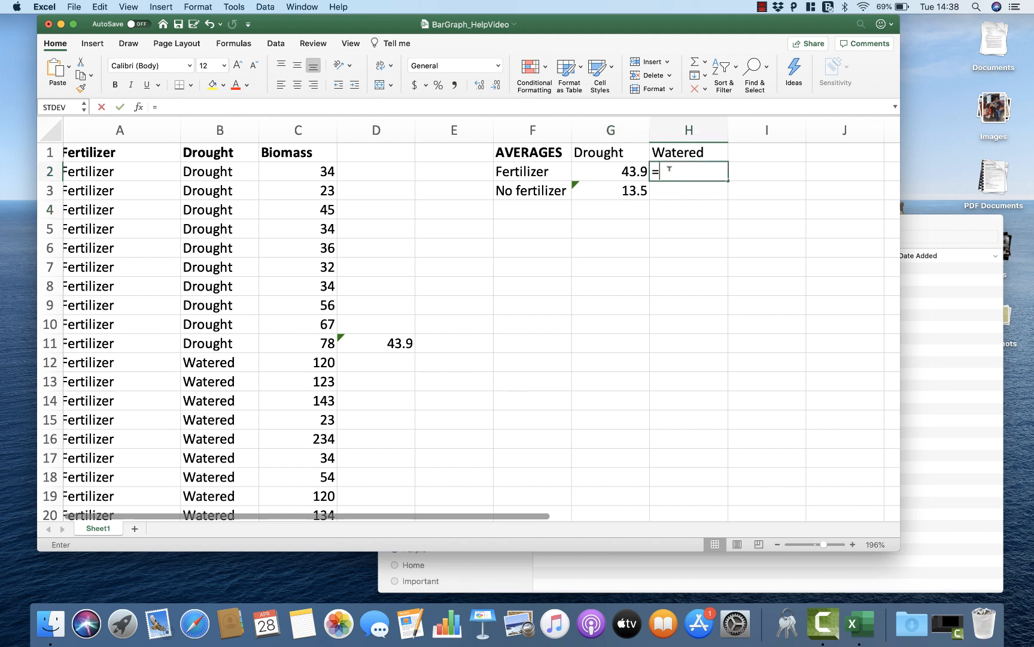
{"action": "type", "text": "AVERAGE("}
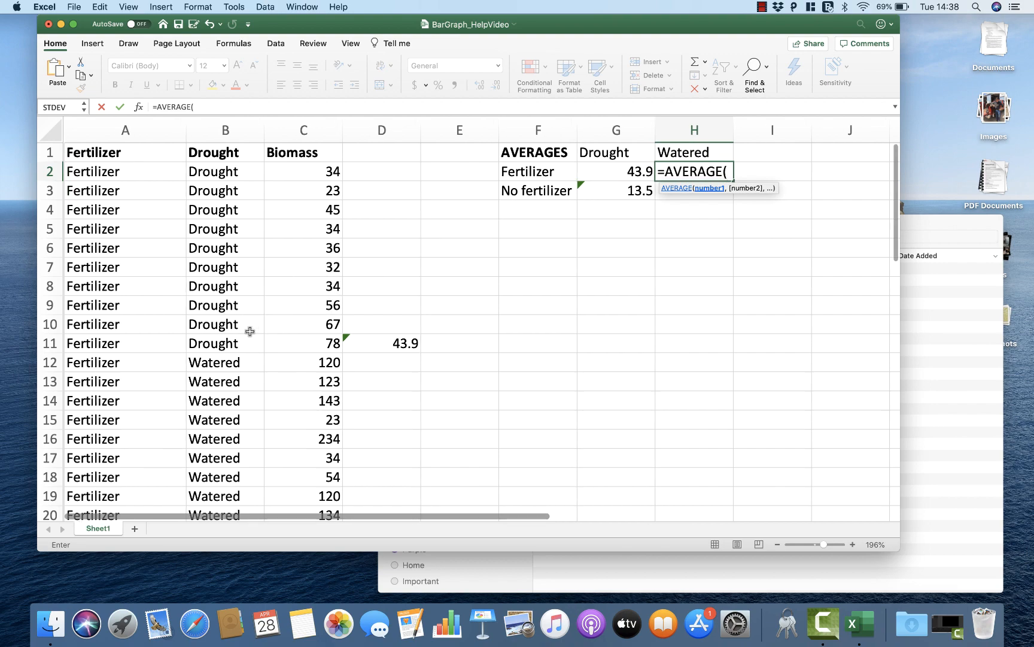
{"action": "scroll", "coordinate": [249, 331], "scroll_direction": "down", "scroll_amount": 5}
{"action": "left_click_drag", "start_coordinate": [312, 261], "coordinate": [308, 432]}
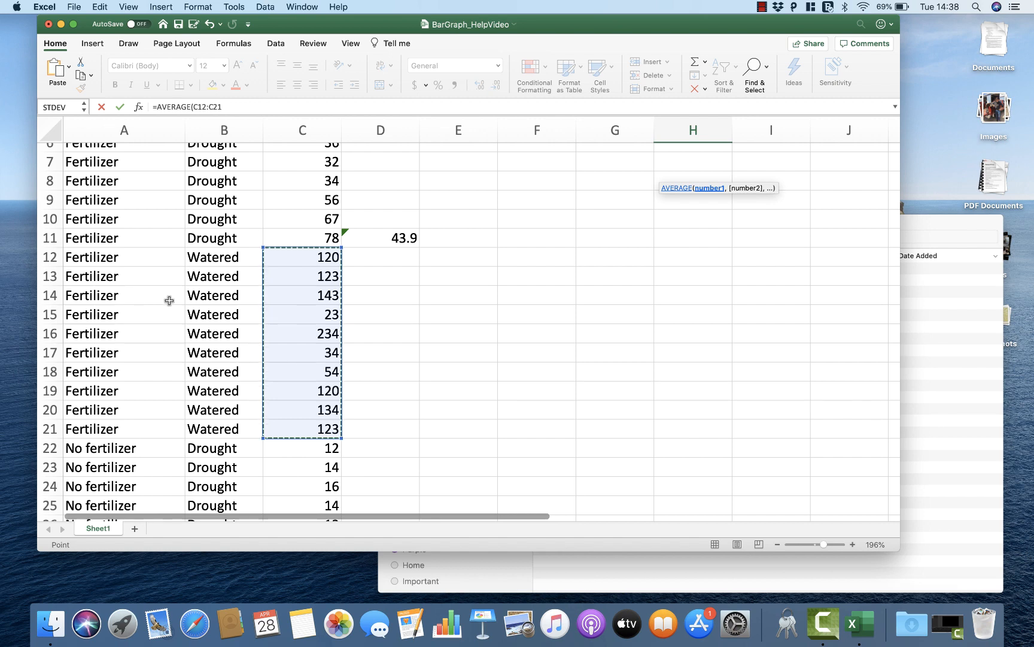
{"action": "scroll", "coordinate": [167, 299], "scroll_direction": "up", "scroll_amount": 1}
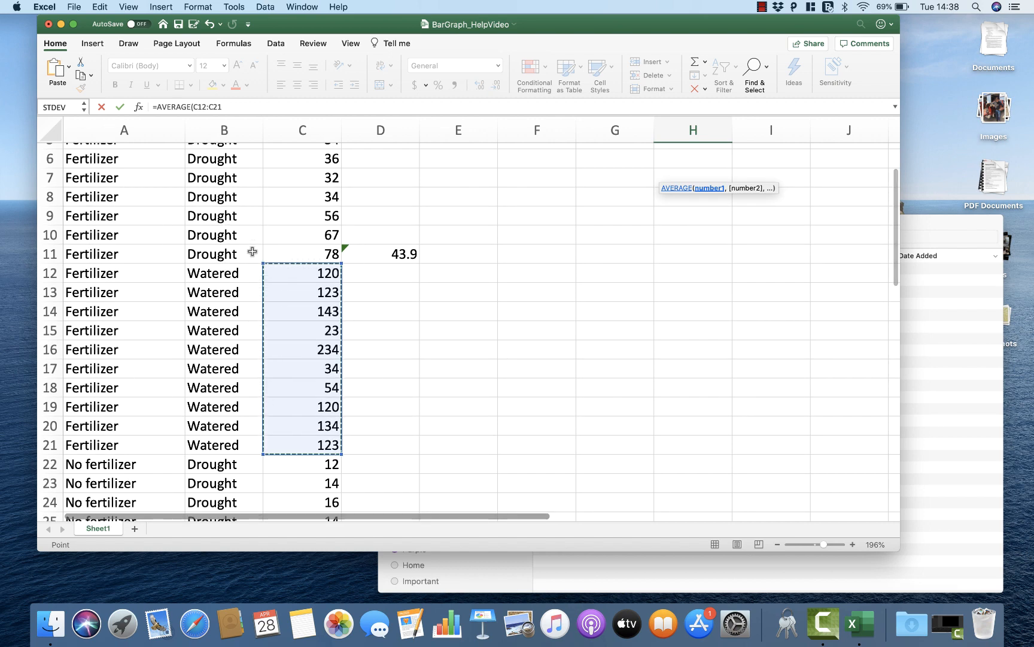
{"action": "scroll", "coordinate": [512, 317], "scroll_direction": "up", "scroll_amount": 5}
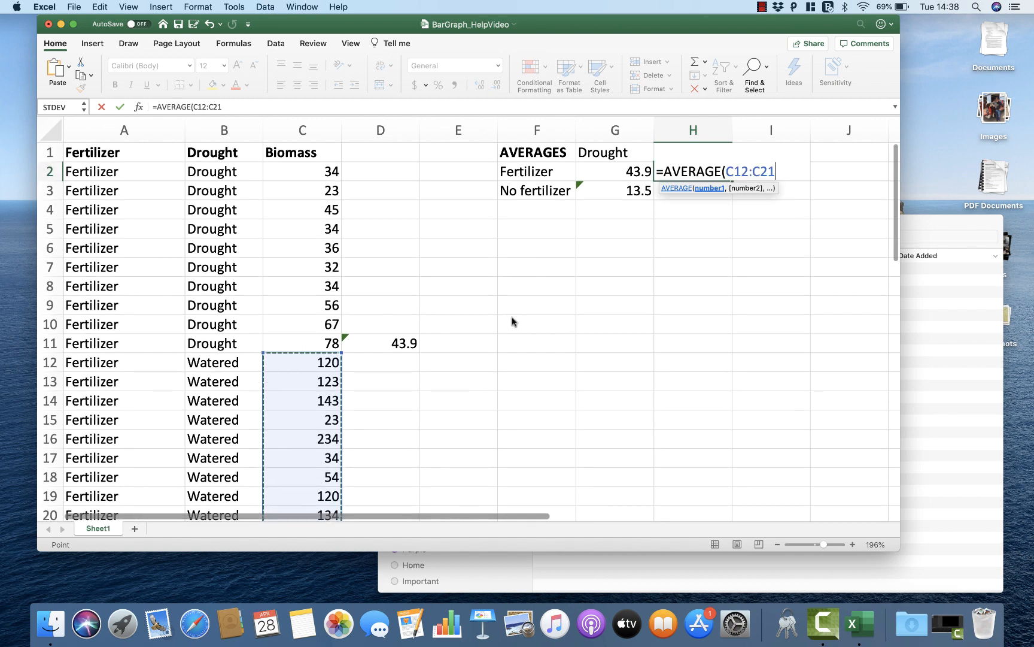
{"action": "key", "text": "Return"}
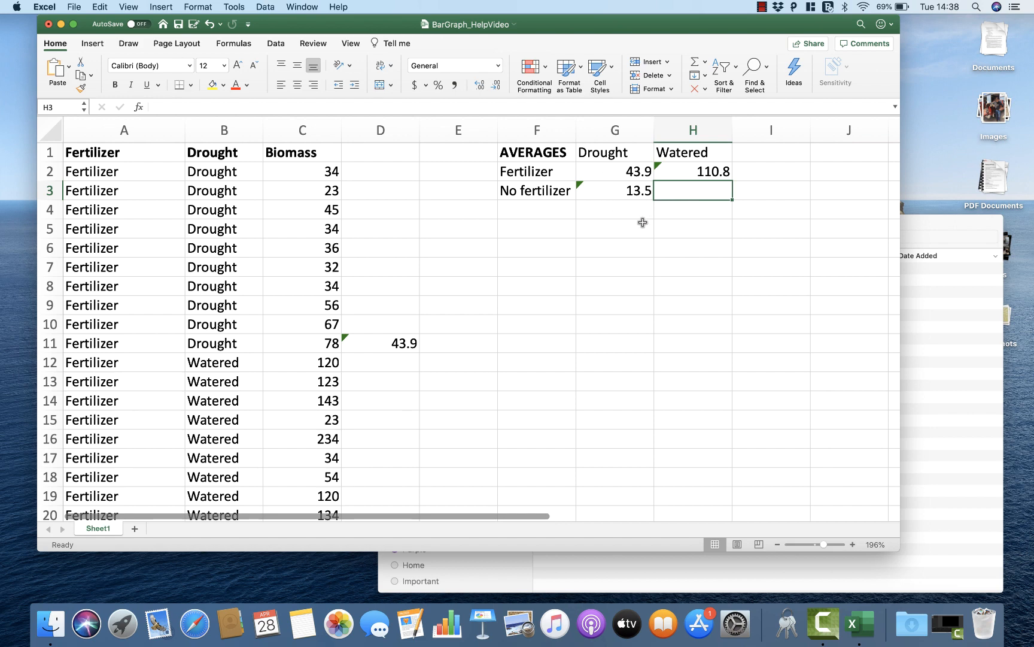
Step: Enter =AVERAGE(C32:C41) in H3 to average the biomass of the No fertilizer and Watered rows
{"action": "type", "text": "=AVERA"}
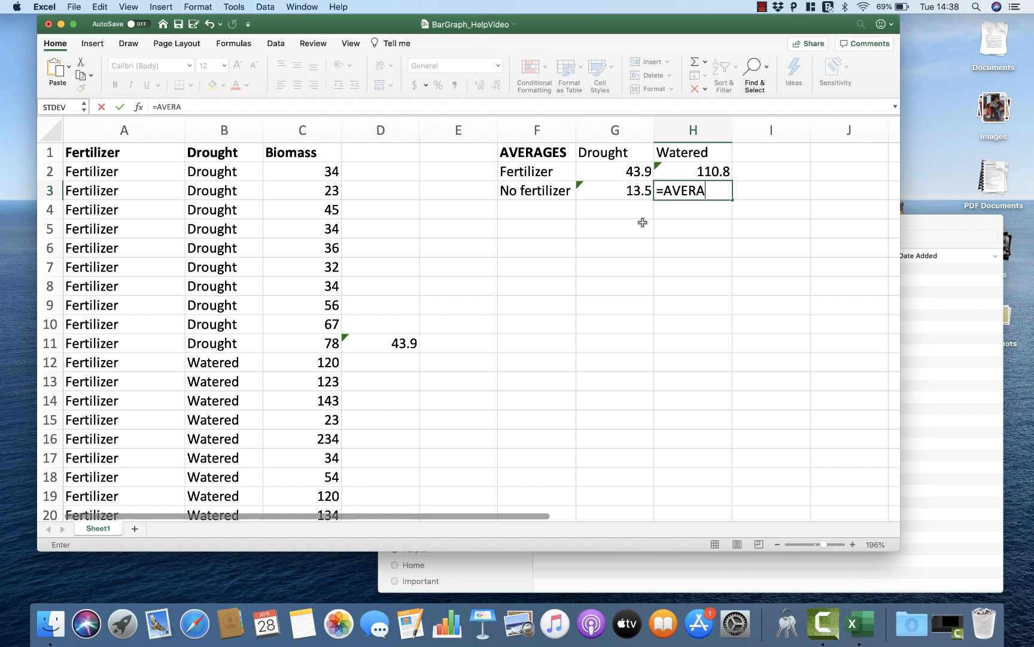
{"action": "type", "text": "GE("}
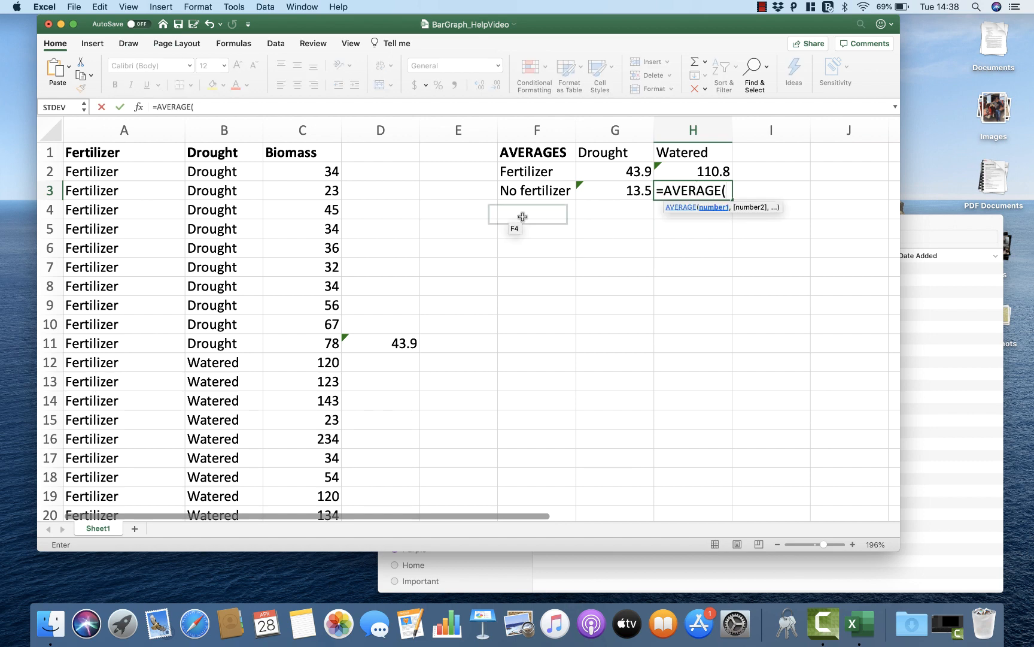
{"action": "scroll", "coordinate": [314, 343], "scroll_direction": "down", "scroll_amount": 5}
{"action": "scroll", "coordinate": [314, 343], "scroll_direction": "down", "scroll_amount": 7}
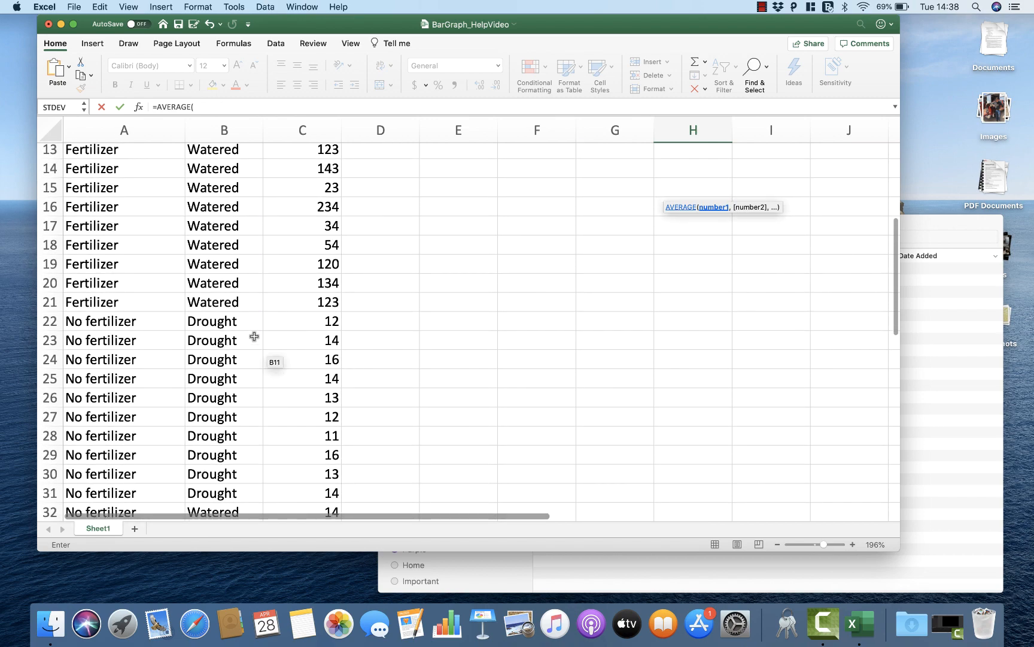
{"action": "scroll", "coordinate": [190, 445], "scroll_direction": "down", "scroll_amount": 8}
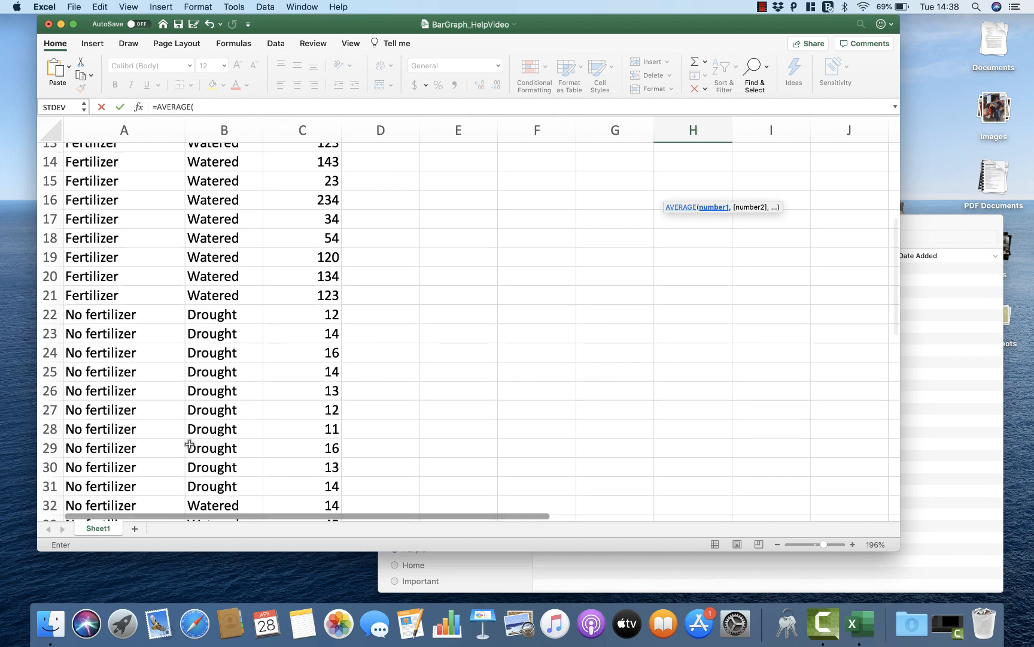
{"action": "scroll", "coordinate": [189, 444], "scroll_direction": "down", "scroll_amount": 6}
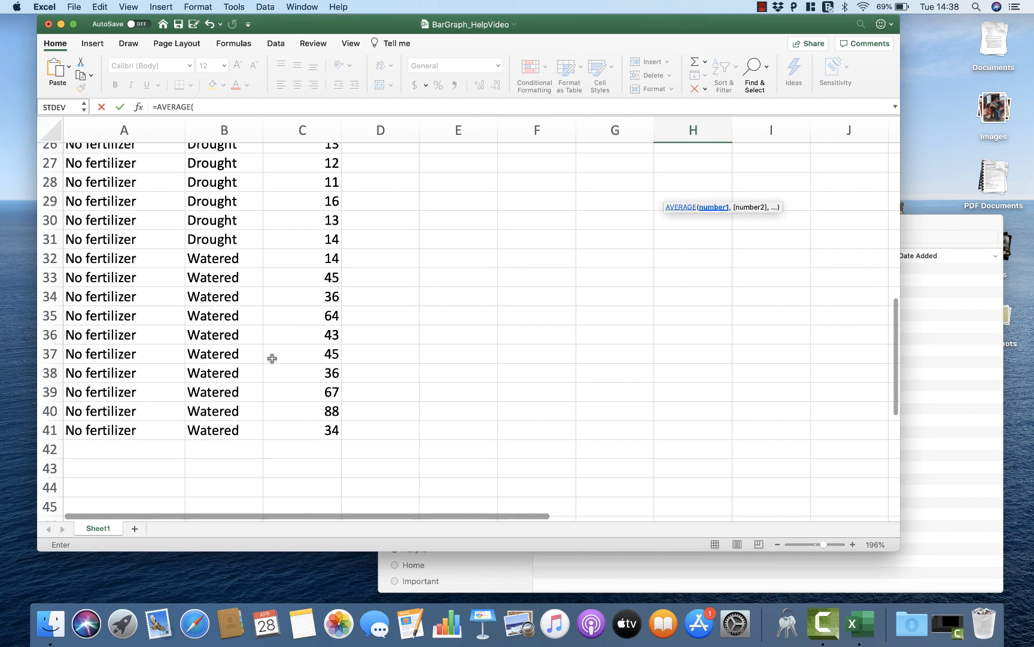
{"action": "left_click", "coordinate": [300, 256]}
{"action": "left_click_drag", "start_coordinate": [305, 285], "coordinate": [303, 439]}
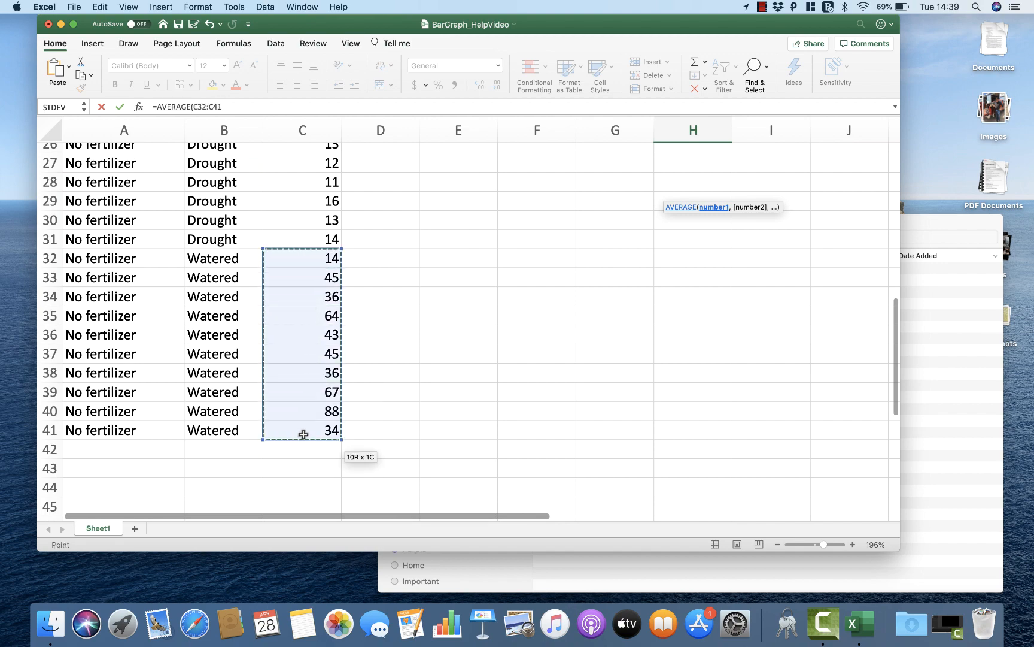
{"action": "key", "text": "Return"}
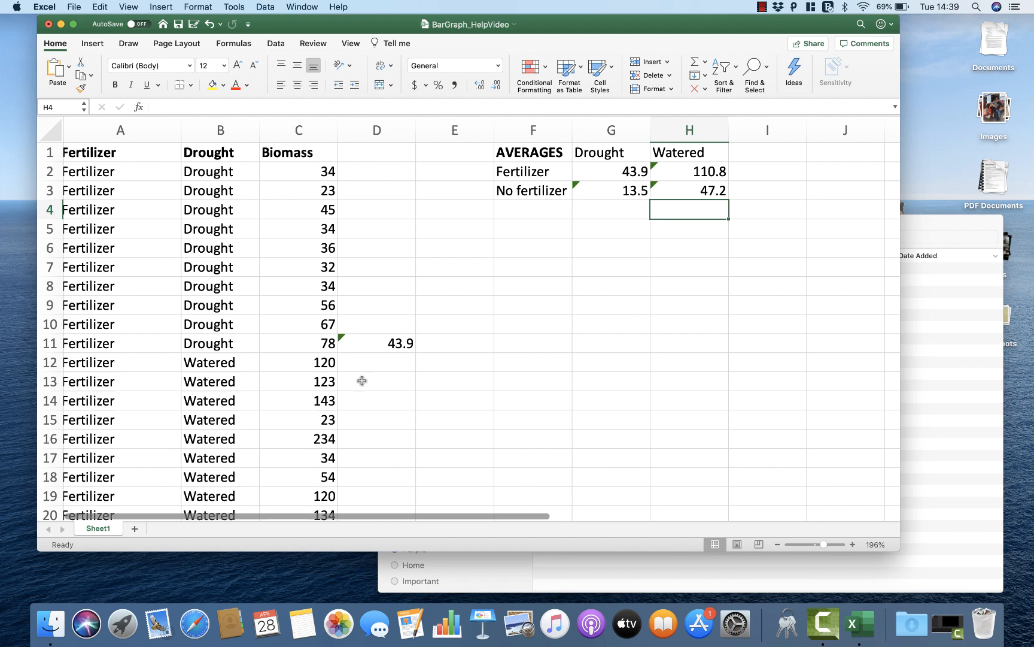
{"action": "scroll", "coordinate": [317, 396], "scroll_direction": "down", "scroll_amount": 2}
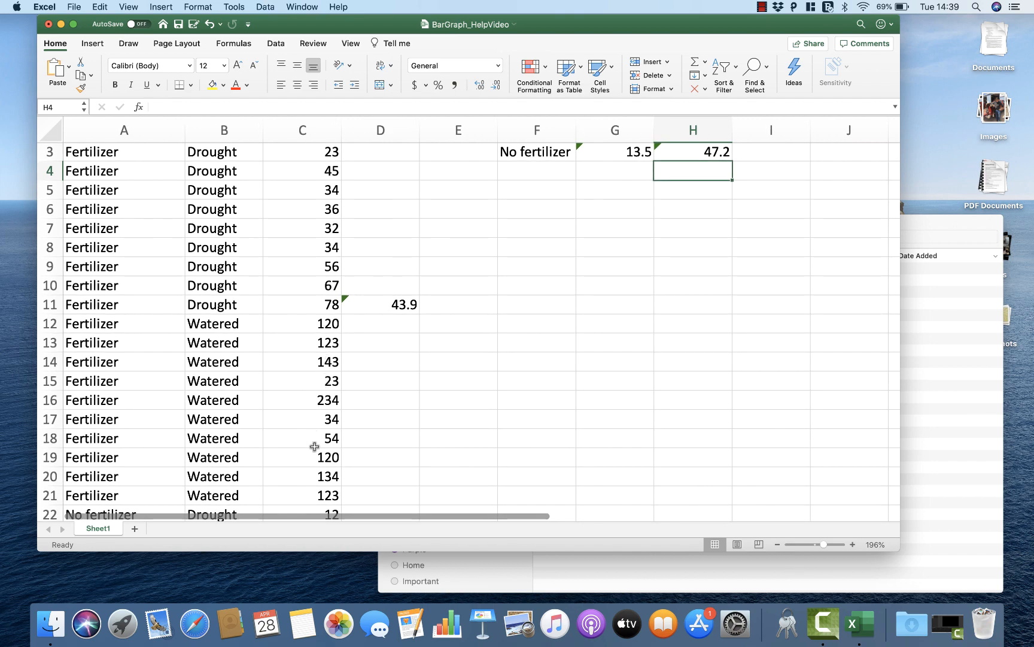
{"action": "scroll", "coordinate": [324, 344], "scroll_direction": "up", "scroll_amount": 2}
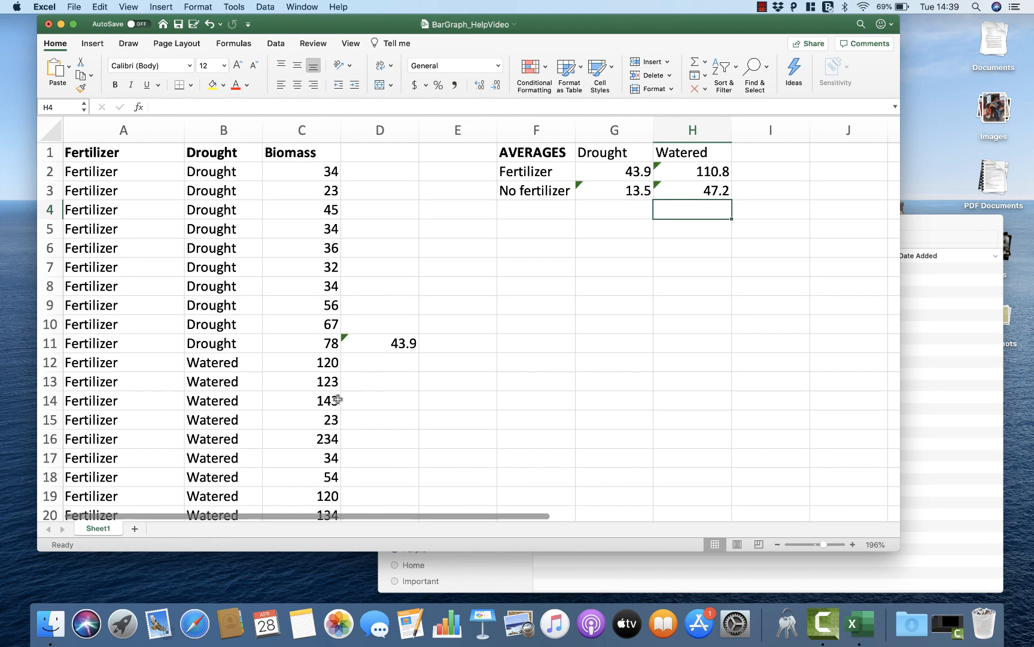
{"action": "scroll", "coordinate": [337, 400], "scroll_direction": "down", "scroll_amount": 10}
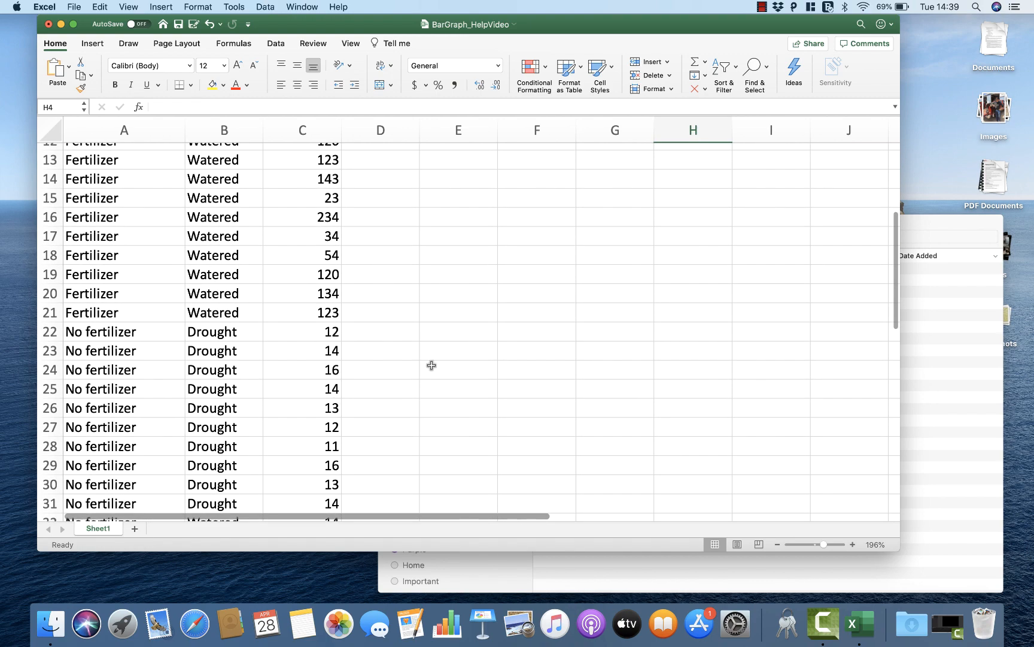
{"action": "scroll", "coordinate": [432, 318], "scroll_direction": "up", "scroll_amount": 10}
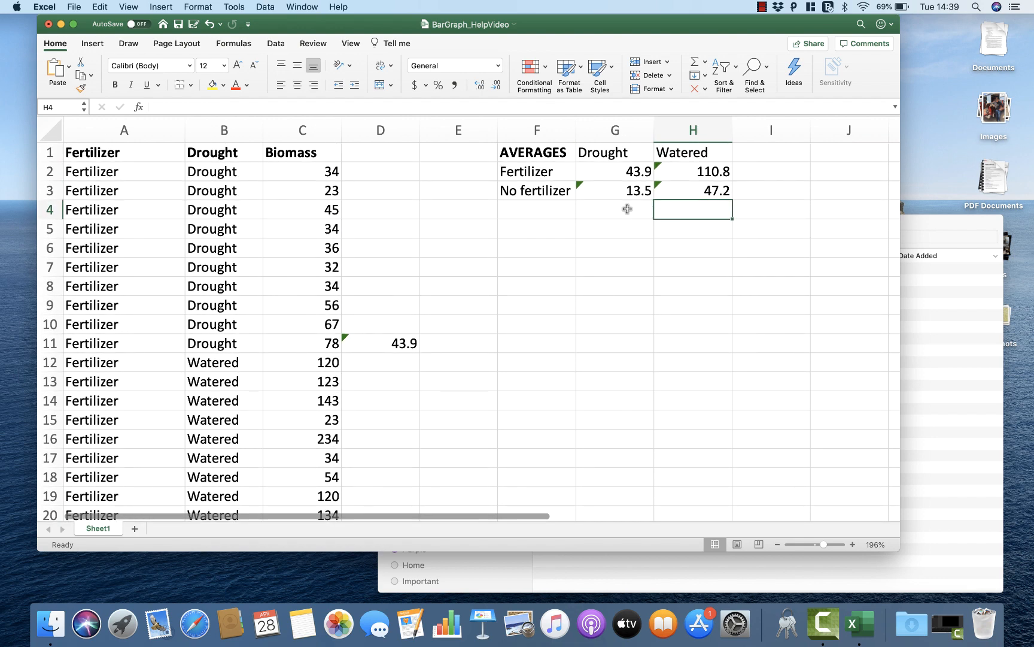
Step: Insert a column chart from the whole AVERAGES summary table, F1:H3, including its row and column labels
{"action": "left_click_drag", "start_coordinate": [536, 151], "coordinate": [678, 185]}
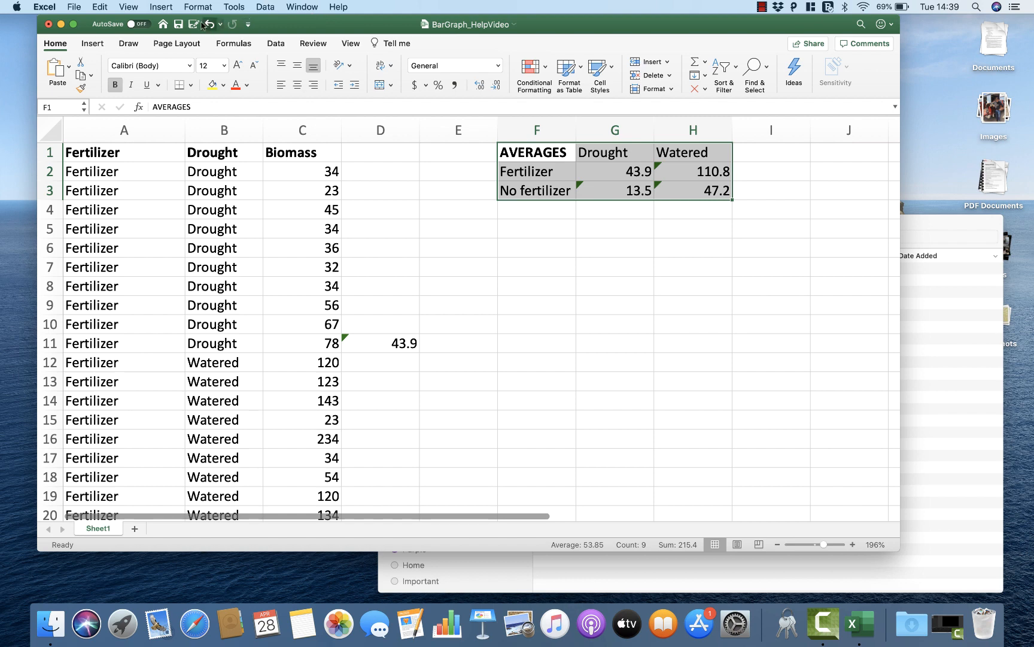
{"action": "left_click", "coordinate": [161, 7]}
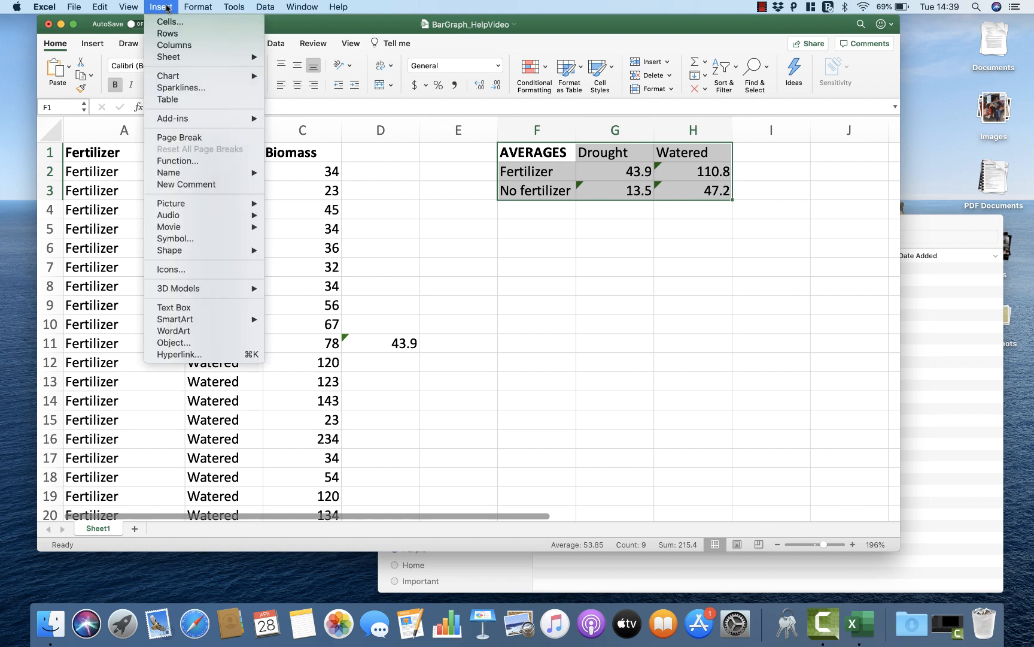
{"action": "mouse_move", "coordinate": [191, 75]}
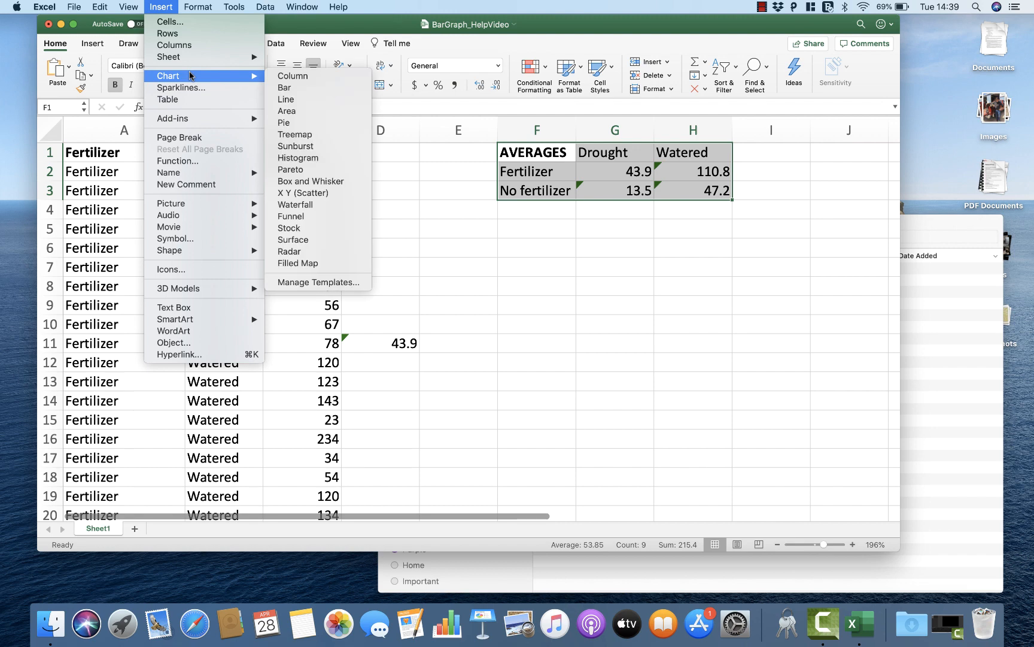
{"action": "left_click", "coordinate": [301, 77]}
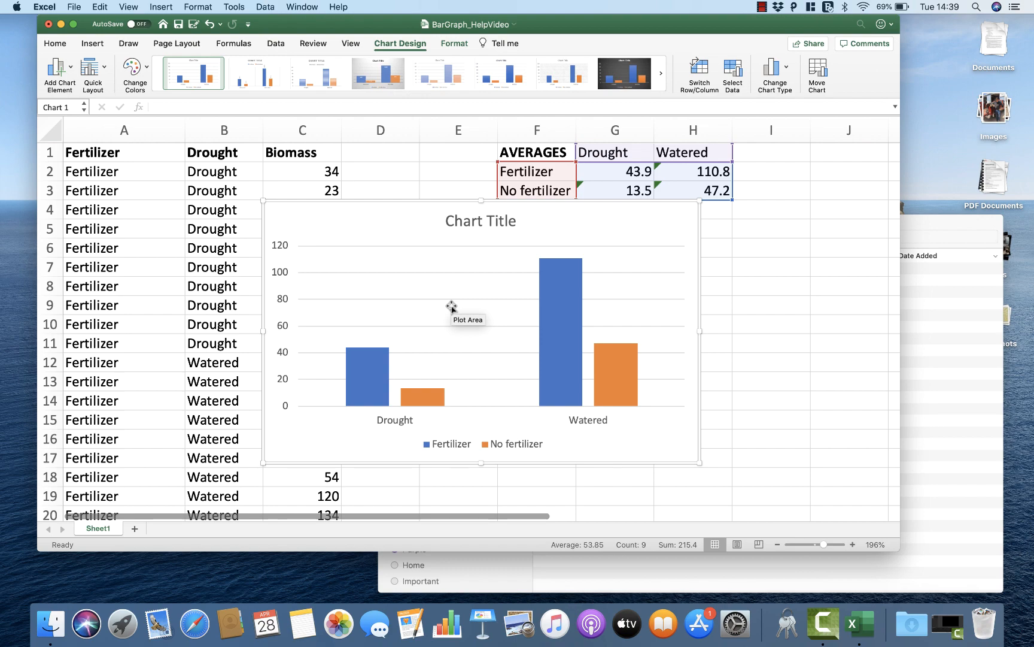
{"action": "scroll", "coordinate": [451, 307], "scroll_direction": "right", "scroll_amount": 1}
{"action": "scroll", "coordinate": [451, 306], "scroll_direction": "down", "scroll_amount": 1}
{"action": "left_click_drag", "start_coordinate": [452, 307], "coordinate": [578, 380]}
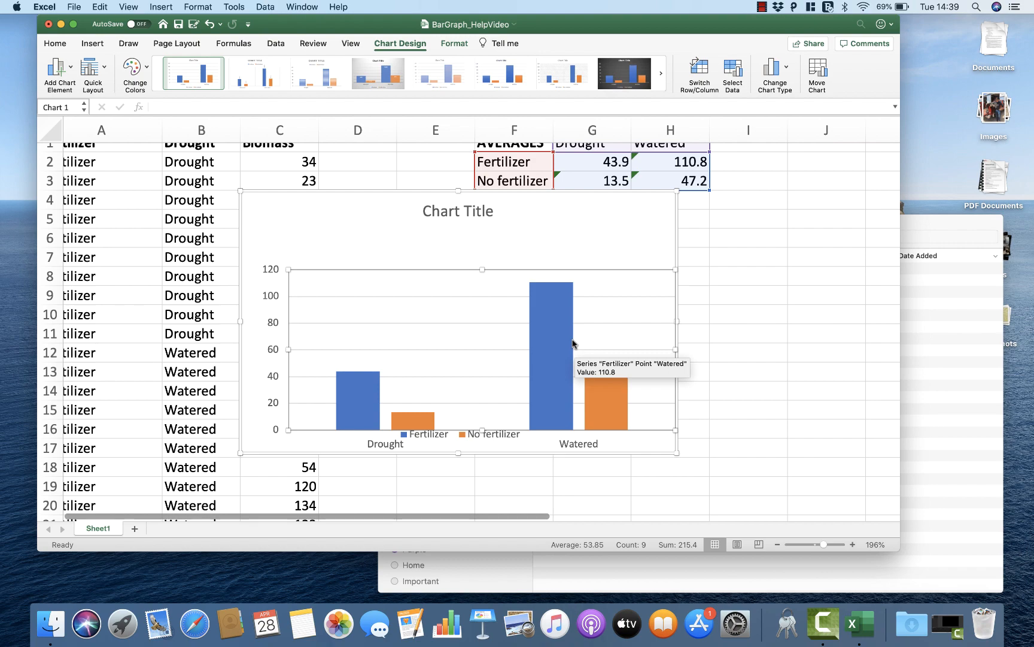
{"action": "key", "text": "super+z"}
Step: Move the whole column chart clear of the data columns to below the summary table, with its upper edge near row 7
{"action": "left_click_drag", "start_coordinate": [506, 214], "coordinate": [683, 269]}
{"action": "scroll", "coordinate": [685, 270], "scroll_direction": "down", "scroll_amount": 2}
{"action": "scroll", "coordinate": [687, 272], "scroll_direction": "up", "scroll_amount": 2}
{"action": "scroll", "coordinate": [686, 273], "scroll_direction": "right", "scroll_amount": 1}
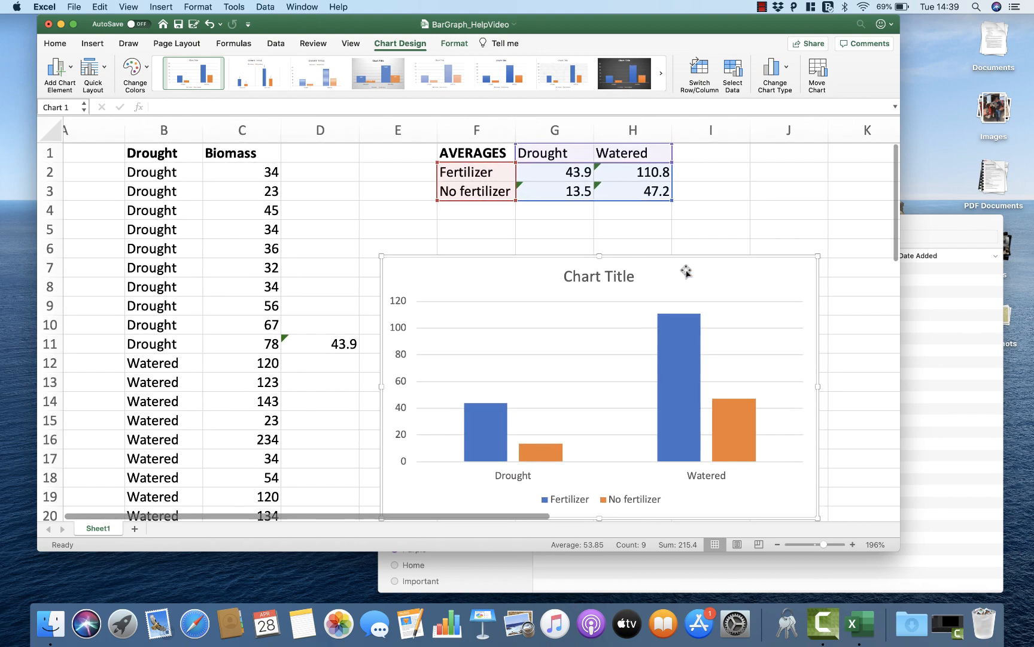
{"action": "scroll", "coordinate": [686, 271], "scroll_direction": "right", "scroll_amount": 1}
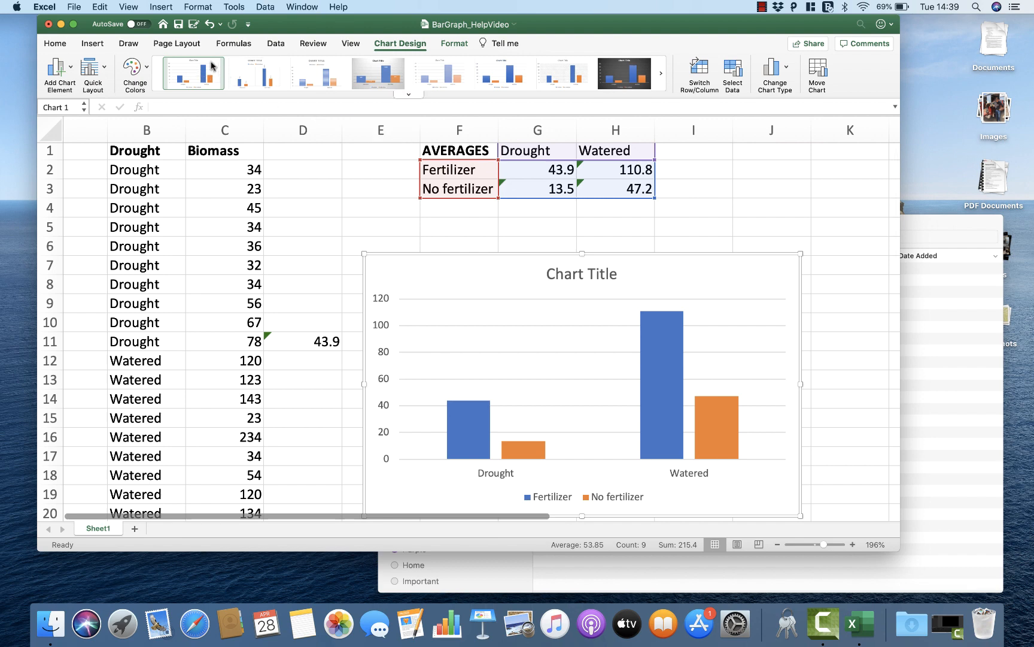
Step: Apply the first 2-D Column type, clustered columns, to the biomass averages chart
{"action": "left_click", "coordinate": [101, 48]}
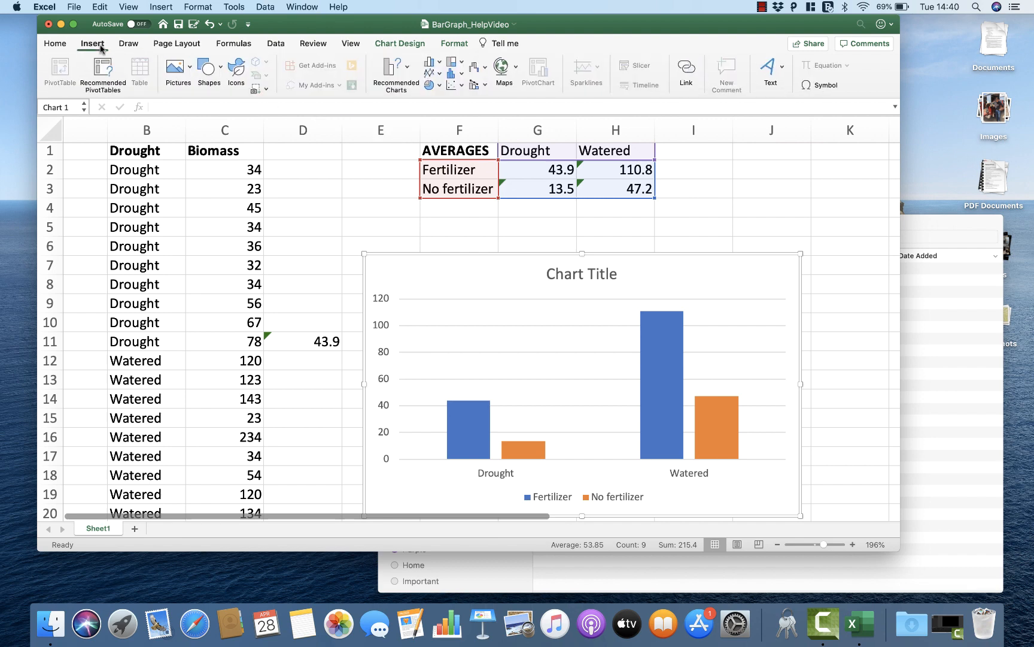
{"action": "left_click", "coordinate": [439, 63]}
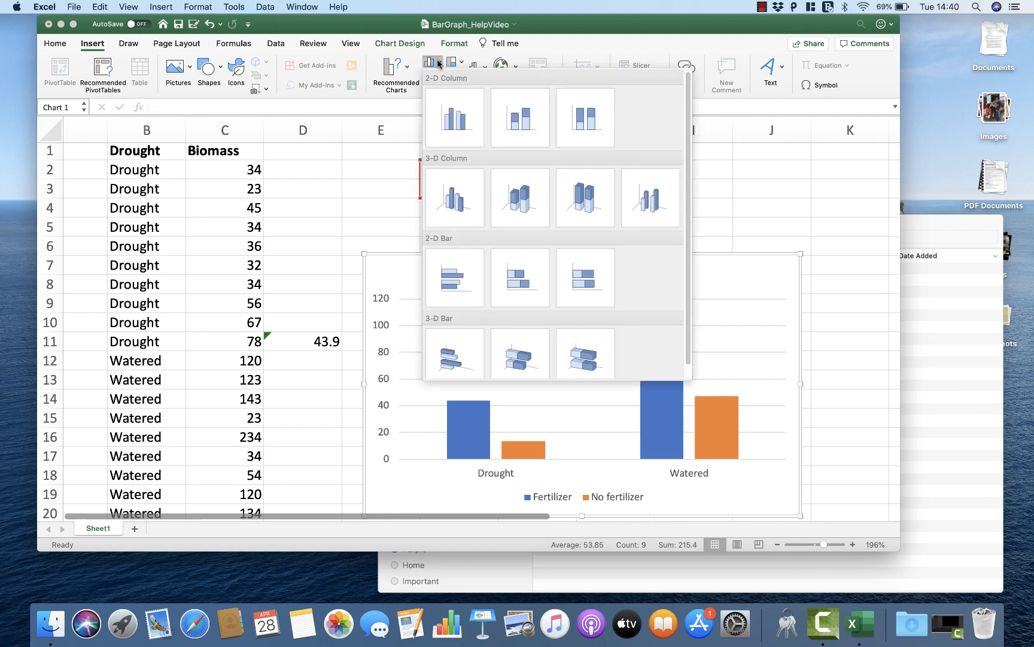
{"action": "left_click", "coordinate": [459, 127]}
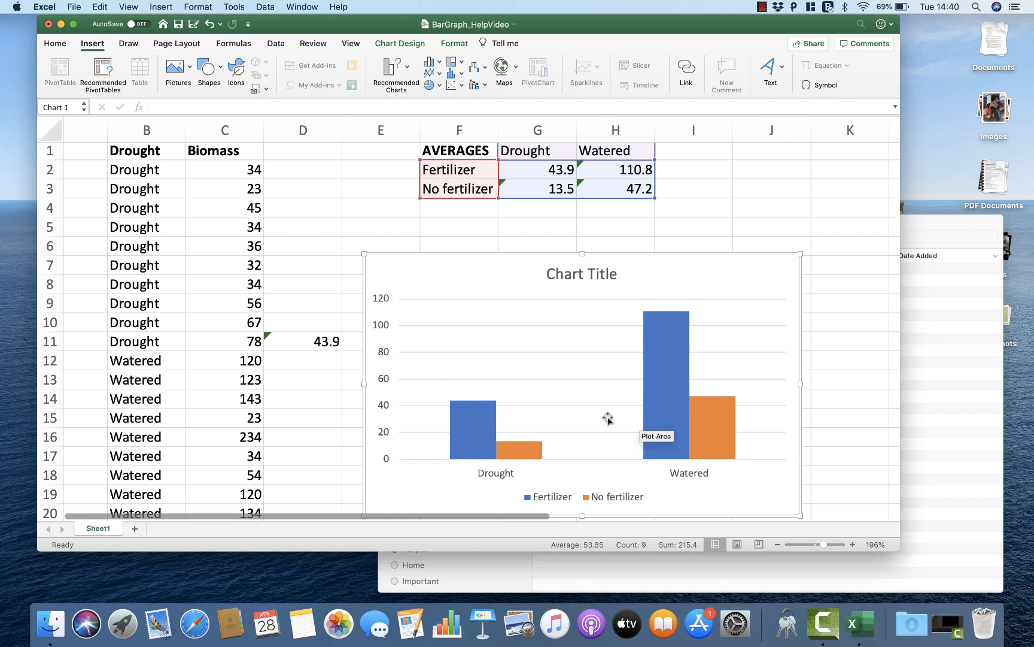
Step: Delete the title from the averages chart and deselect the chart
{"action": "scroll", "coordinate": [533, 448], "scroll_direction": "down", "scroll_amount": 2}
{"action": "scroll", "coordinate": [534, 445], "scroll_direction": "right", "scroll_amount": 1}
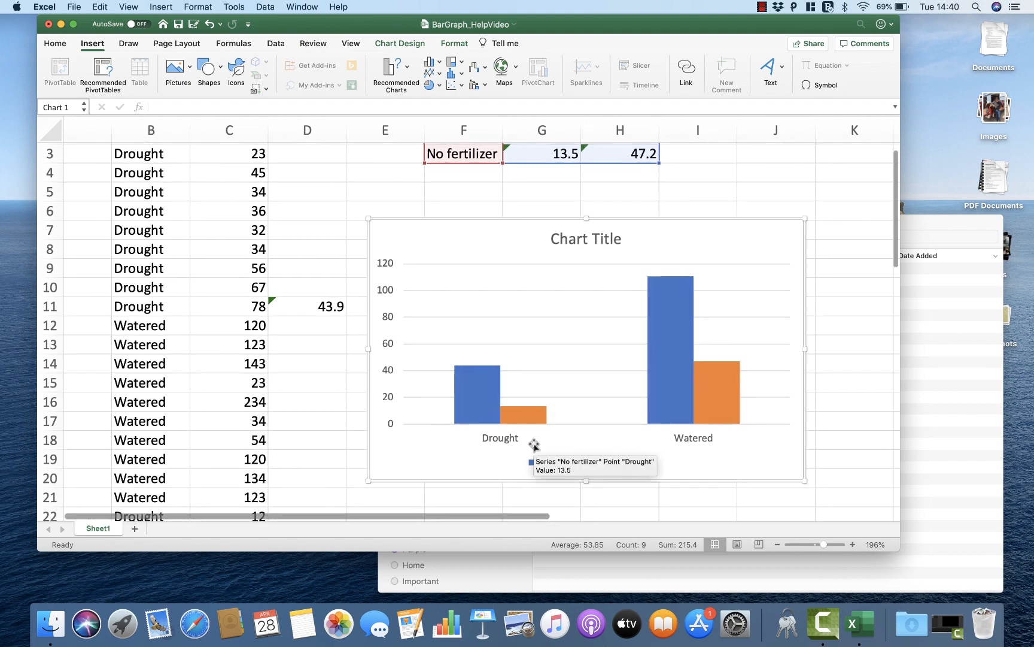
{"action": "scroll", "coordinate": [476, 432], "scroll_direction": "down", "scroll_amount": 1}
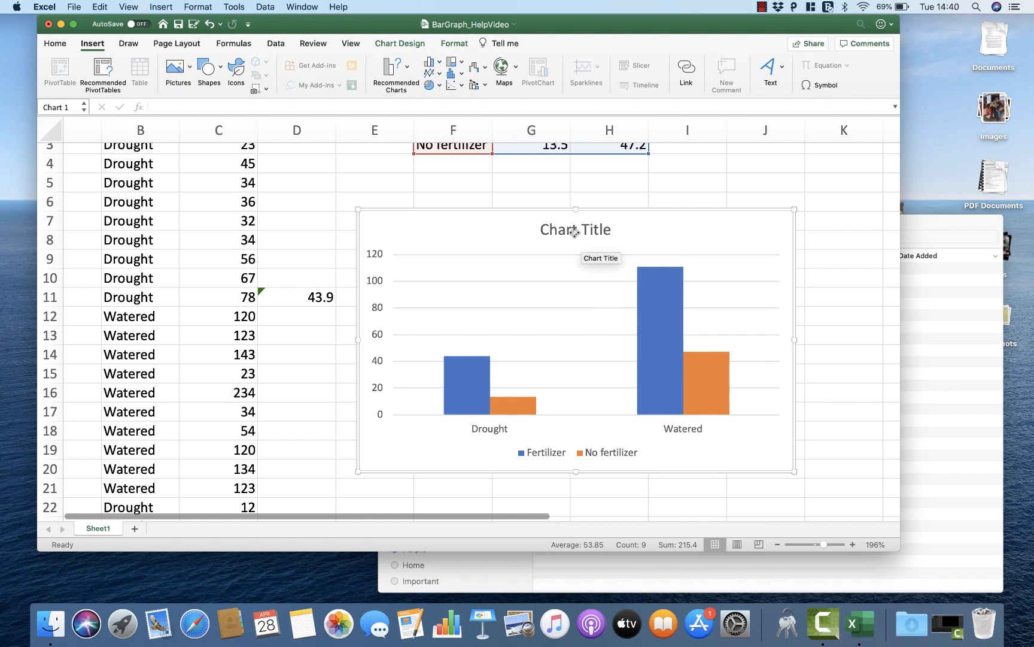
{"action": "left_click", "coordinate": [575, 230]}
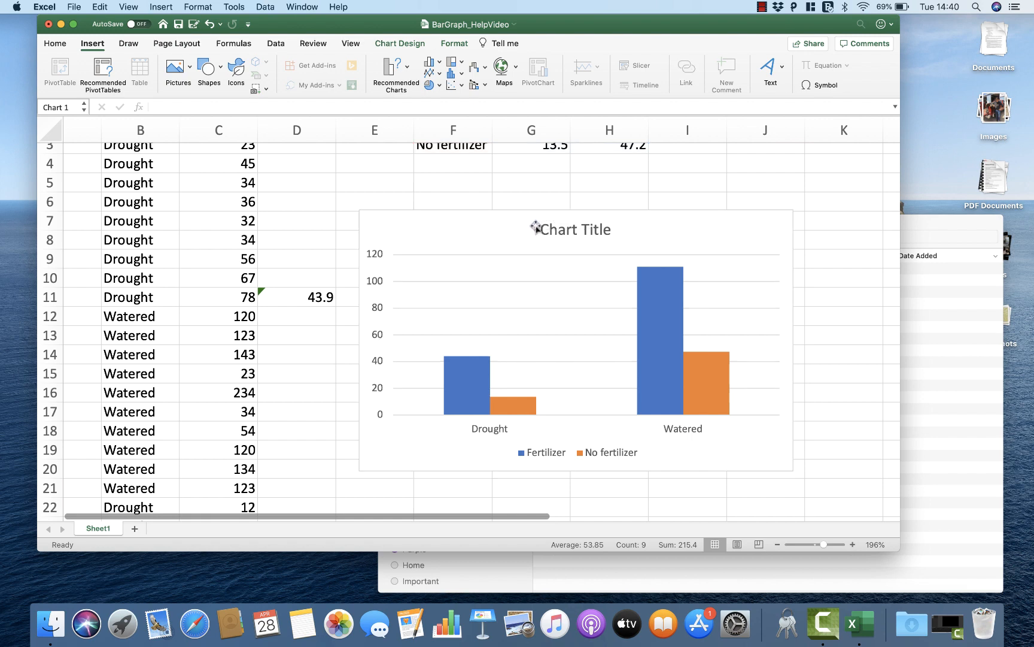
{"action": "key", "text": "Delete"}
{"action": "left_click", "coordinate": [825, 215]}
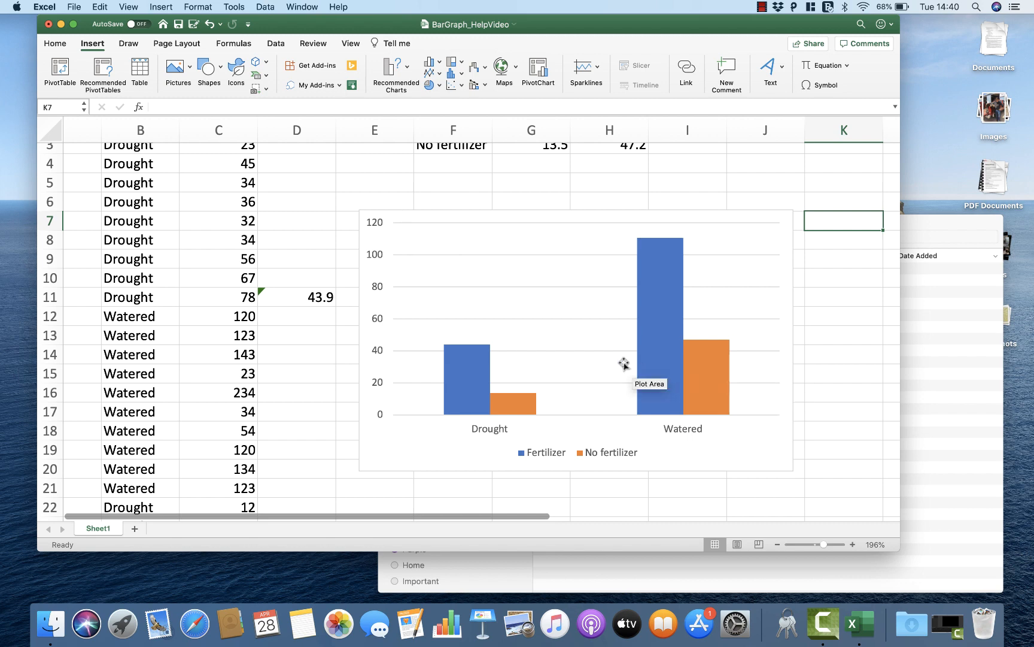
Step: Compare the chart's Fertilizer and No fertilizer columns and legend with the values in the AVERAGES table
{"action": "scroll", "coordinate": [624, 364], "scroll_direction": "right", "scroll_amount": 1}
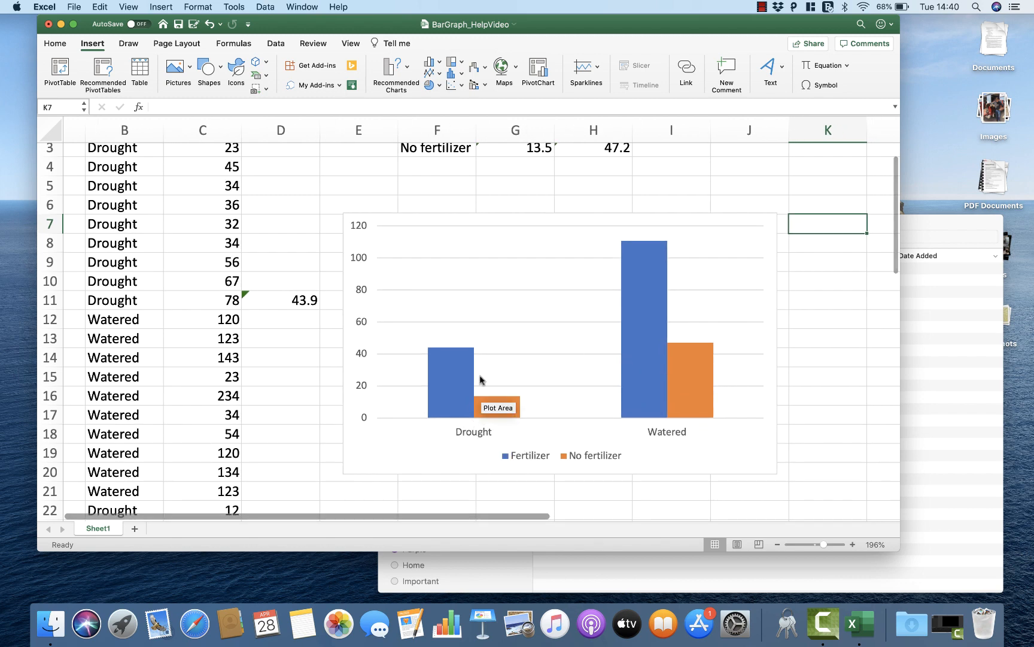
{"action": "mouse_move", "coordinate": [453, 364]}
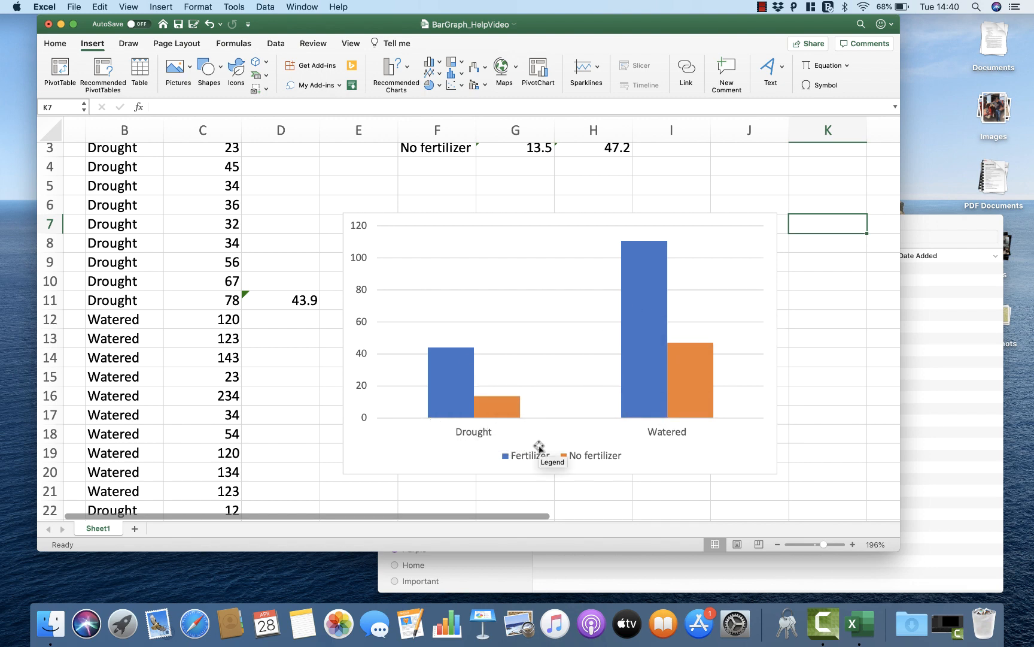
{"action": "mouse_move", "coordinate": [500, 413]}
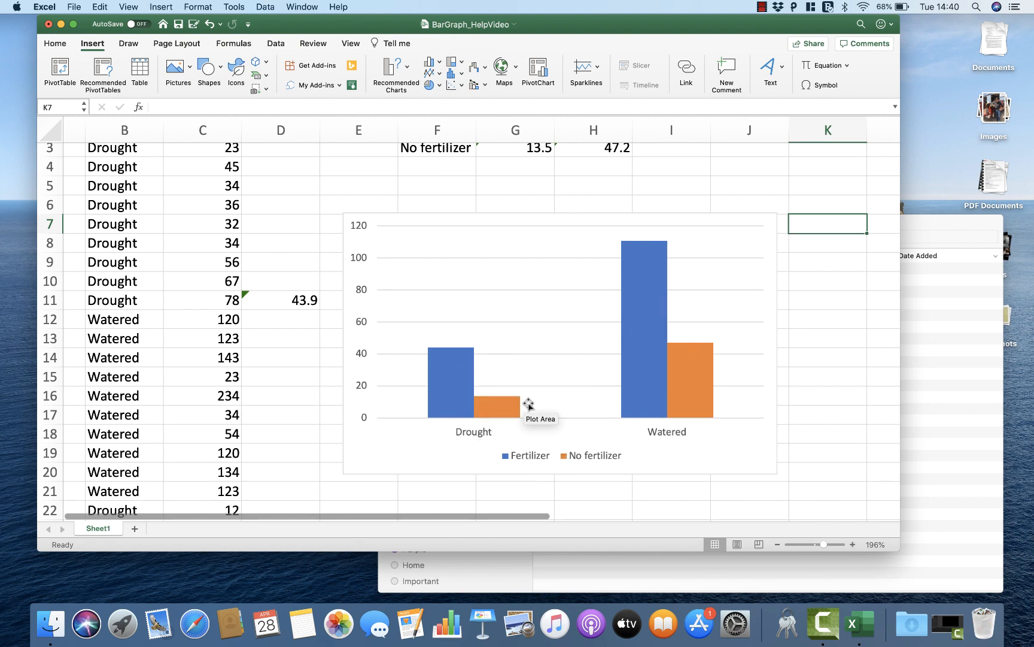
{"action": "mouse_move", "coordinate": [620, 282]}
{"action": "scroll", "coordinate": [621, 284], "scroll_direction": "up", "scroll_amount": 1}
{"action": "scroll", "coordinate": [621, 284], "scroll_direction": "up", "scroll_amount": 2}
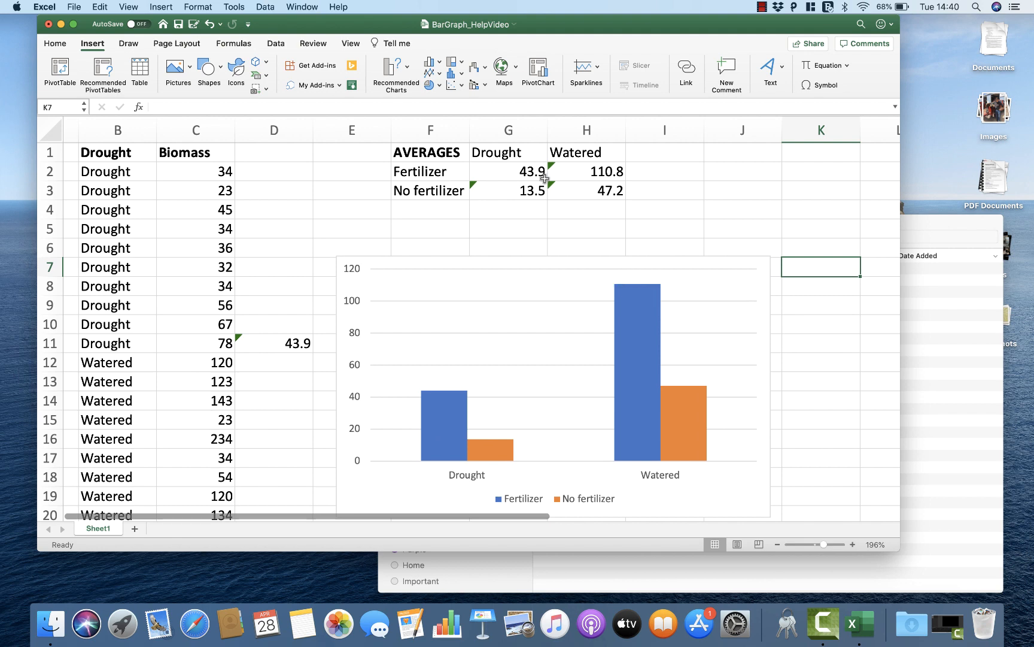
{"action": "mouse_move", "coordinate": [453, 396]}
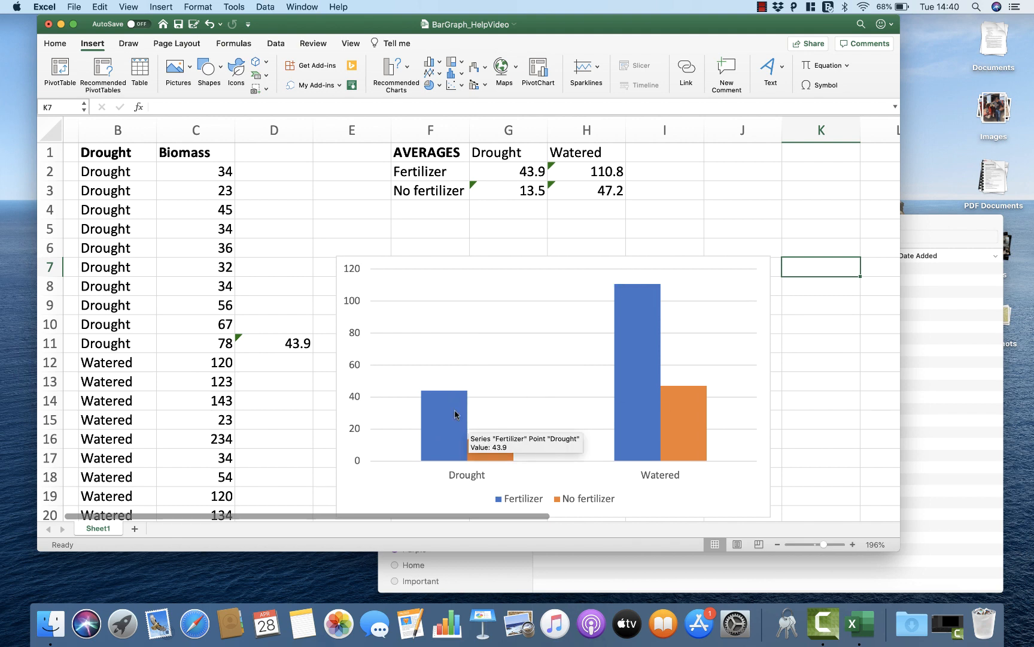
{"action": "mouse_move", "coordinate": [494, 450]}
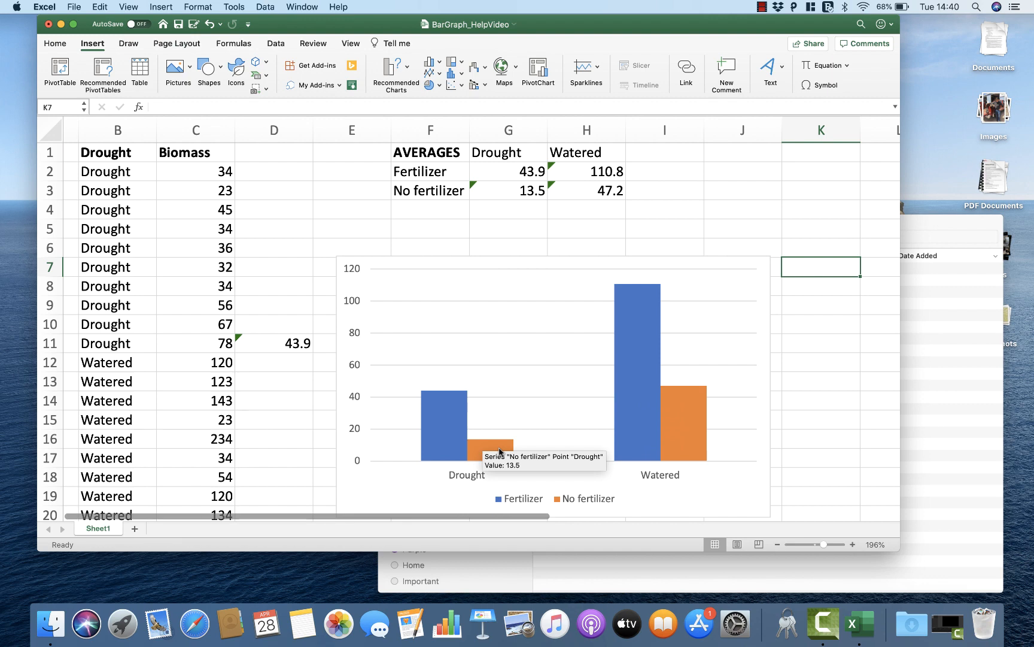
{"action": "scroll", "coordinate": [500, 450], "scroll_direction": "right", "scroll_amount": 4}
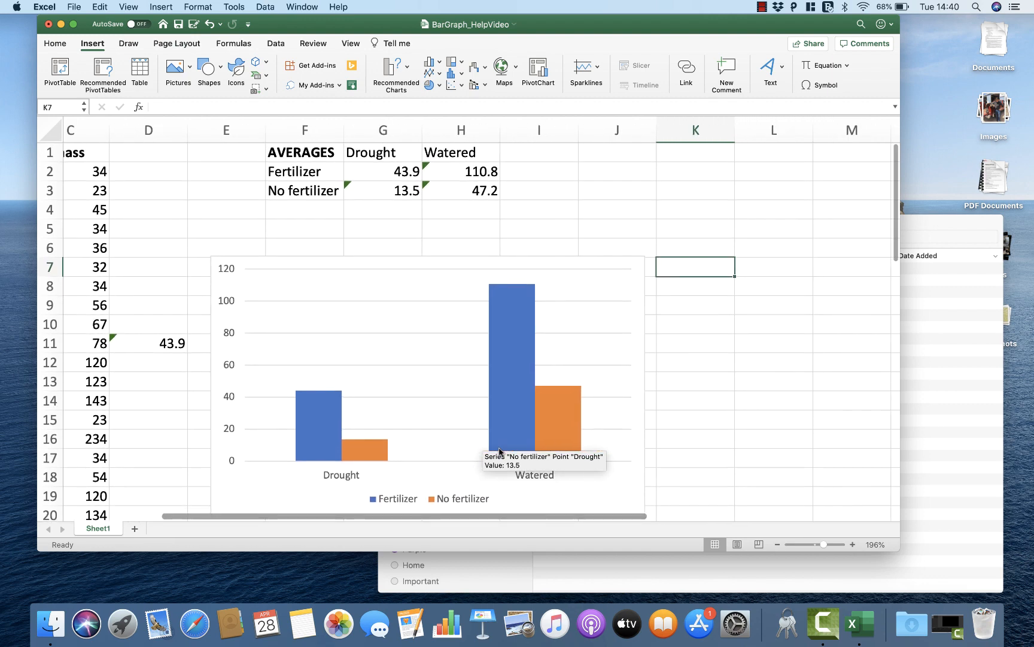
{"action": "scroll", "coordinate": [500, 452], "scroll_direction": "left", "scroll_amount": 1}
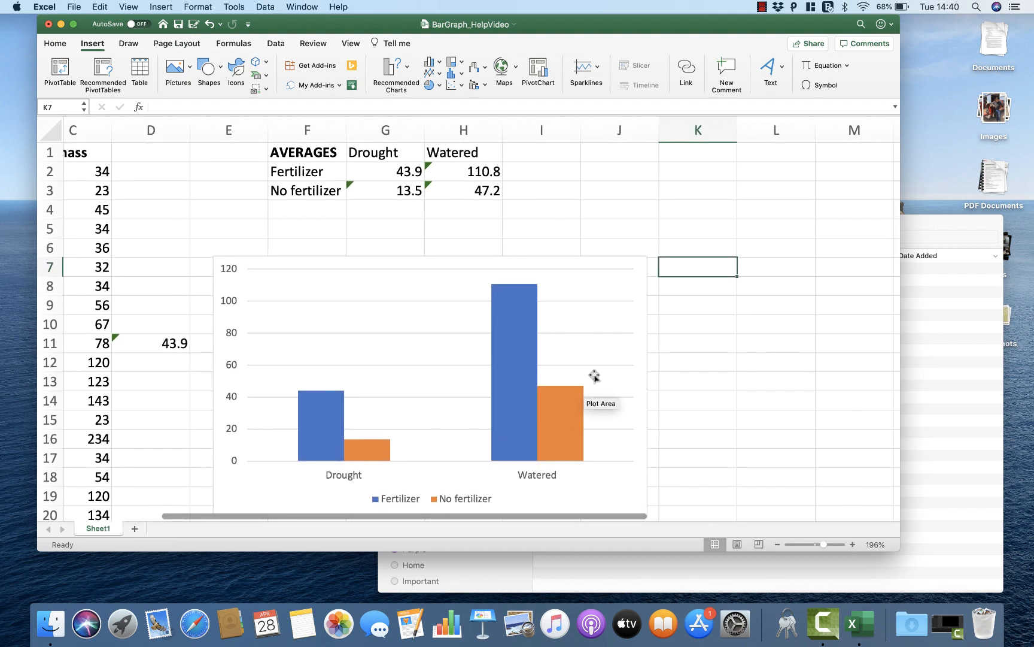
Step: Enter STDEV in J1 as a bold heading for a second summary table
{"action": "left_click", "coordinate": [605, 150]}
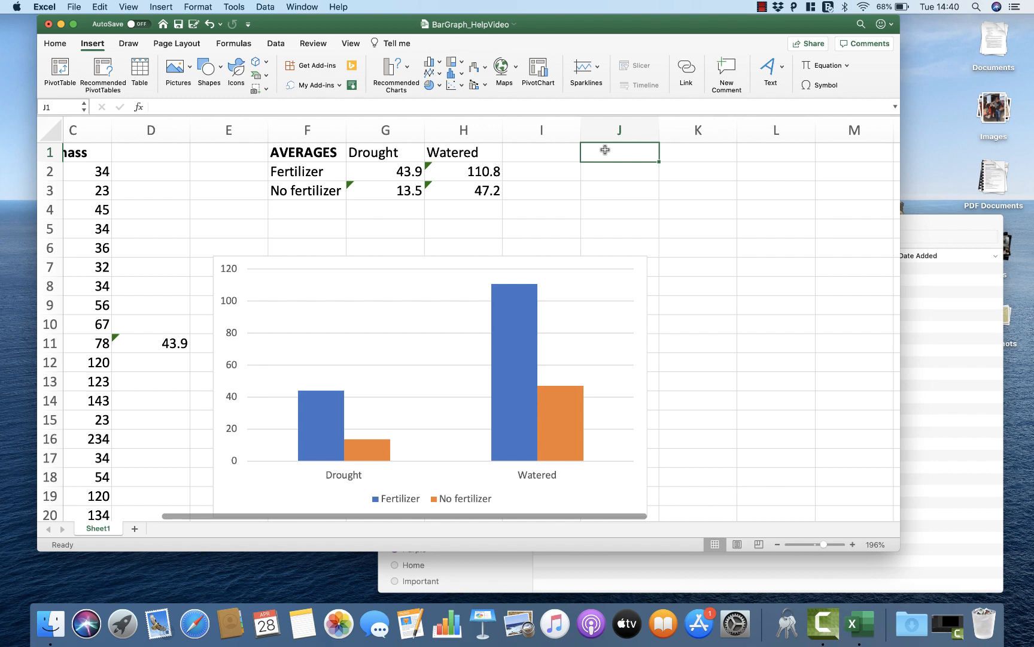
{"action": "type", "text": "STDEV"}
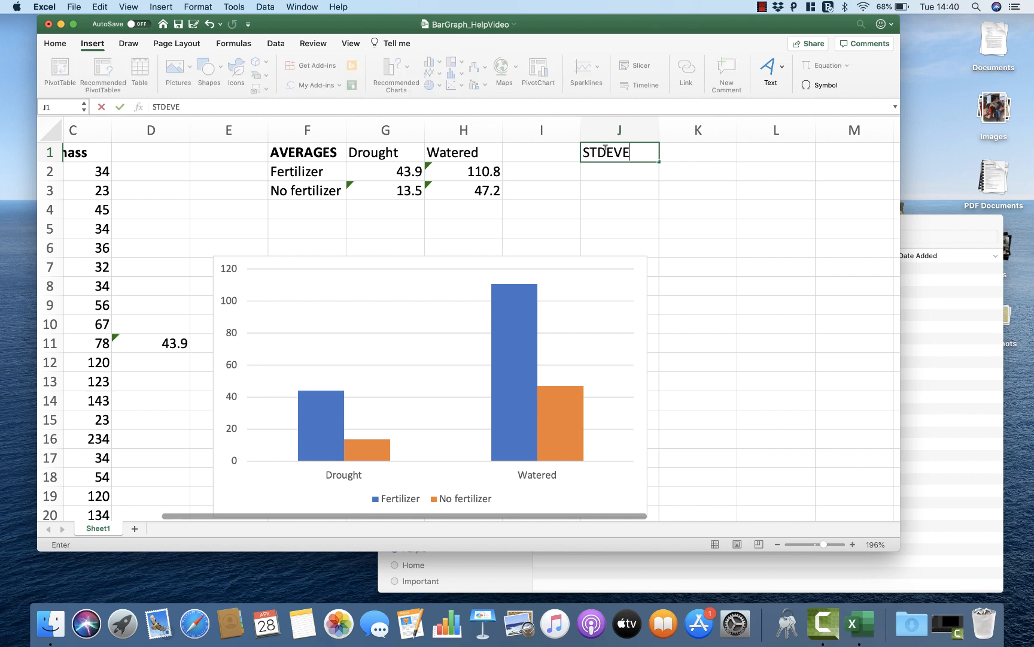
{"action": "left_click_drag", "start_coordinate": [623, 152], "coordinate": [592, 149]}
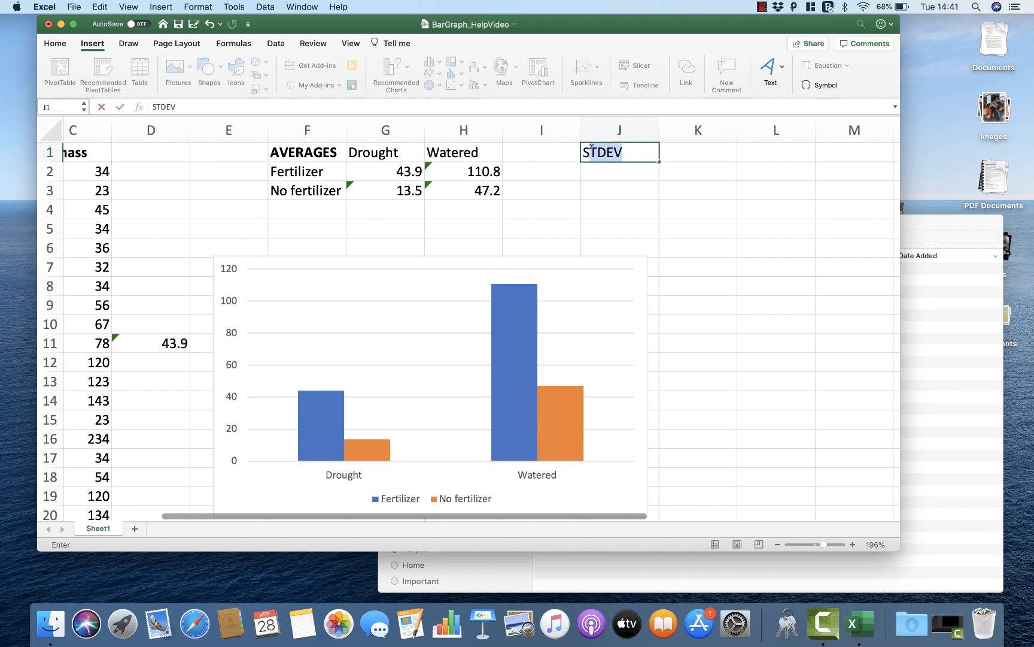
Step: Copy the Fertilizer and No fertilizer labels to J2:J3 and the Drought and Watered headings to K1:L1
{"action": "left_click_drag", "start_coordinate": [321, 176], "coordinate": [314, 190]}
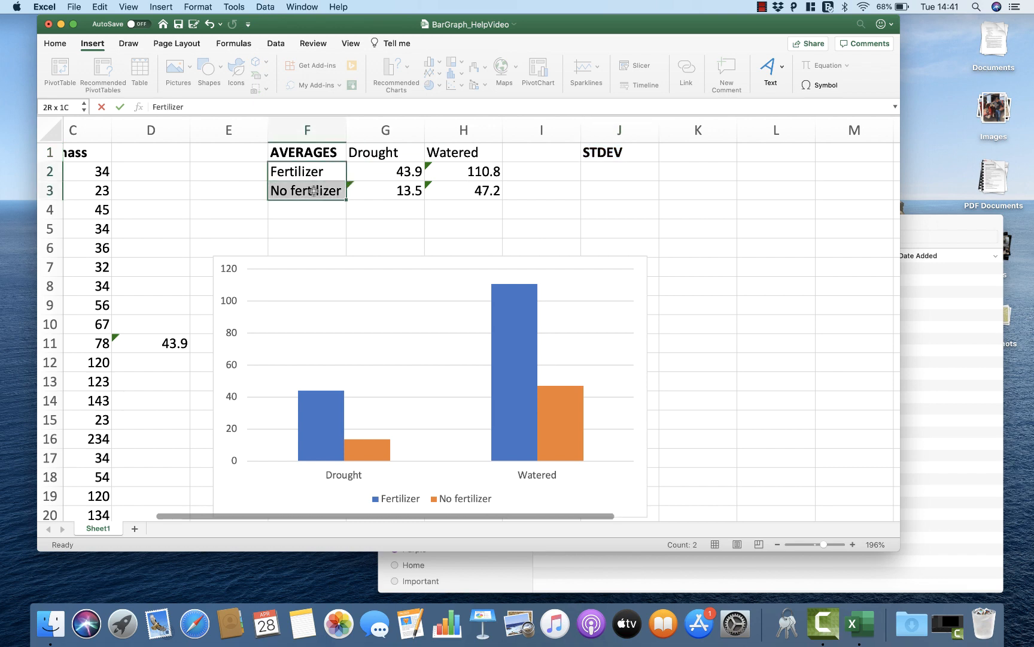
{"action": "key", "text": "super+c"}
{"action": "left_click", "coordinate": [602, 171]}
{"action": "key", "text": "super+v"}
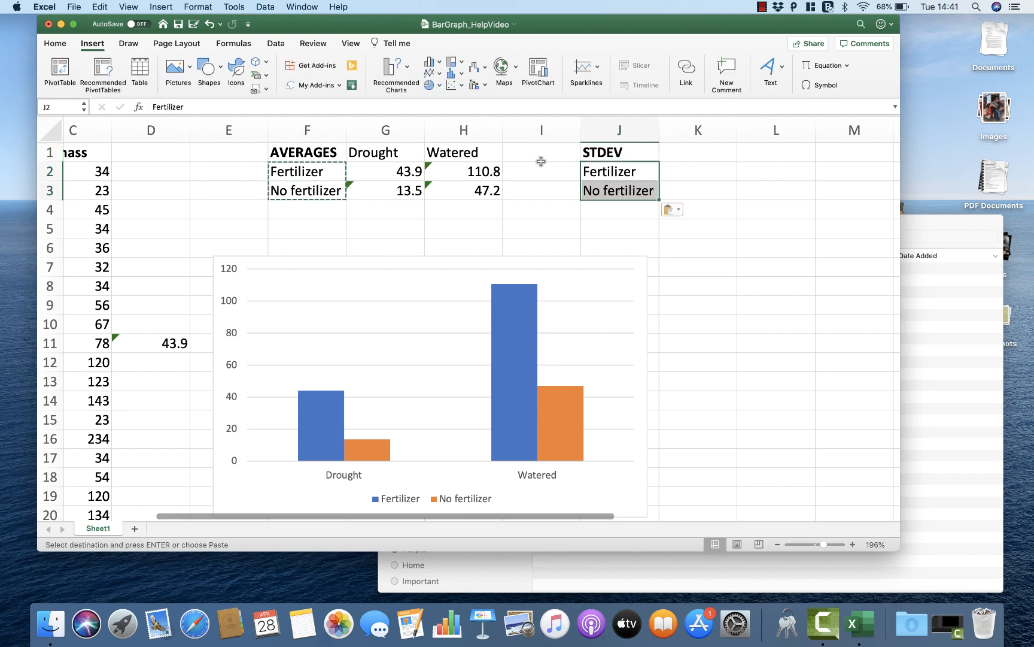
{"action": "left_click_drag", "start_coordinate": [451, 155], "coordinate": [392, 152]}
{"action": "key", "text": "super+c"}
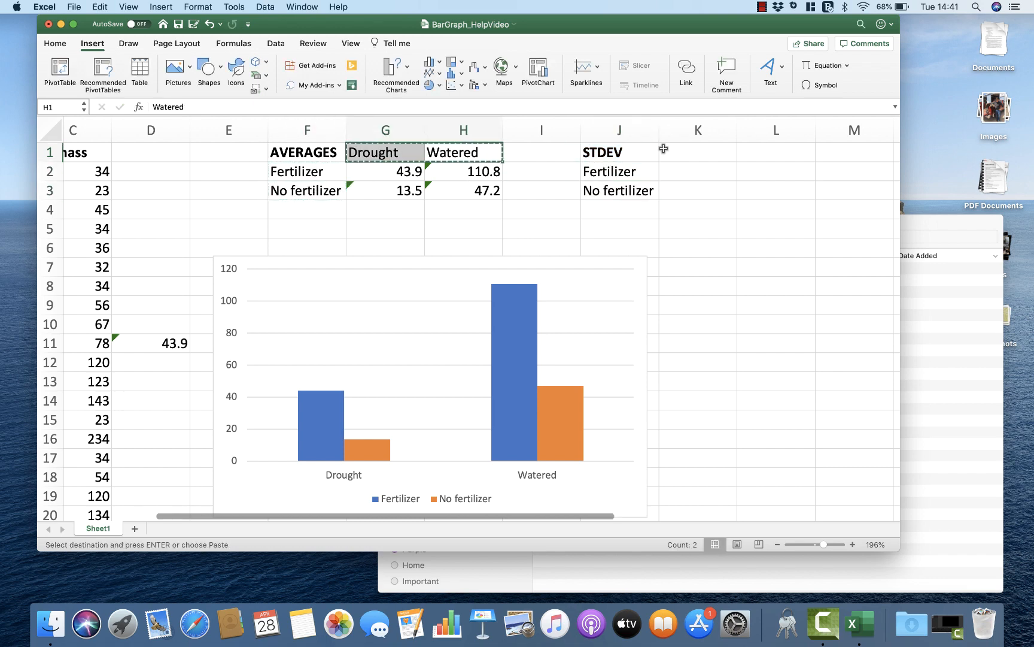
{"action": "left_click", "coordinate": [672, 155]}
{"action": "key", "text": "super+v"}
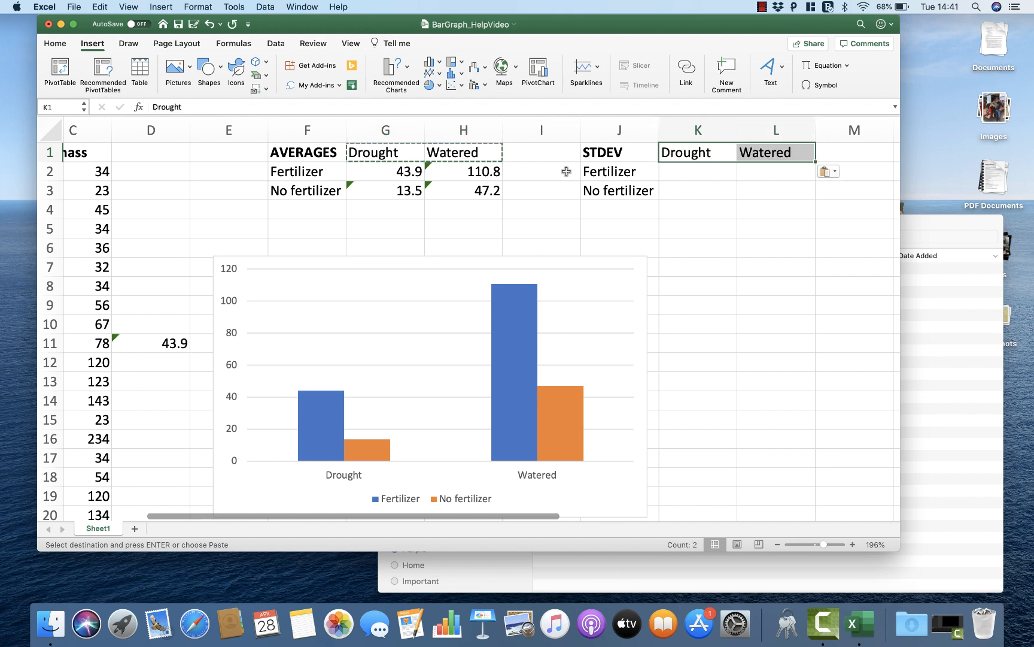
Step: Enter =STDEV(C2:C11) in K2 for the biomass standard deviation of the Fertilizer and Drought rows
{"action": "mouse_move", "coordinate": [507, 361]}
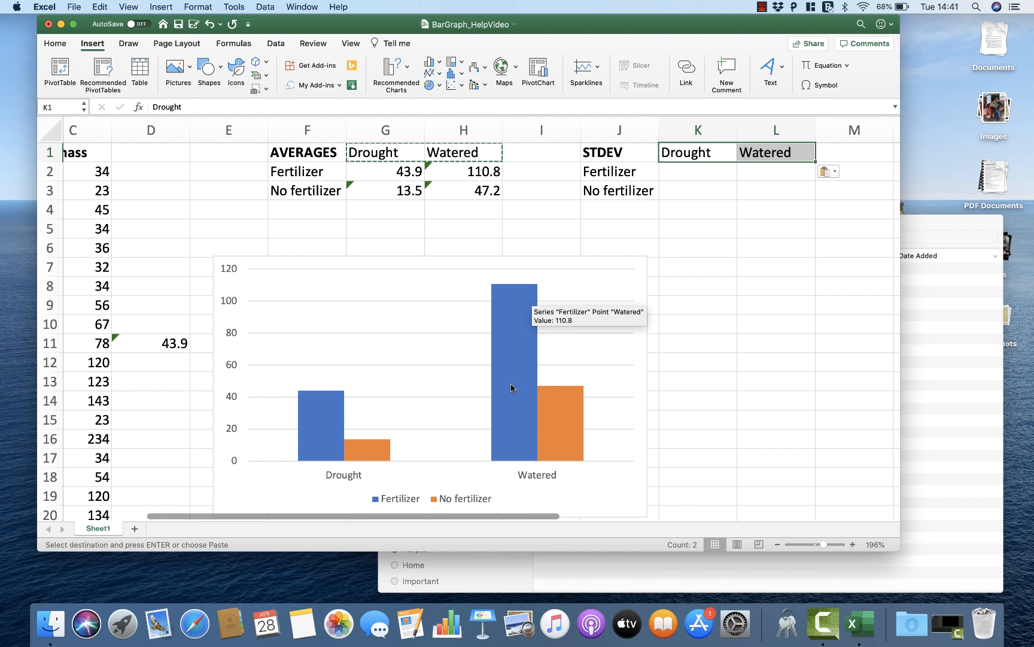
{"action": "scroll", "coordinate": [681, 277], "scroll_direction": "right", "scroll_amount": 1}
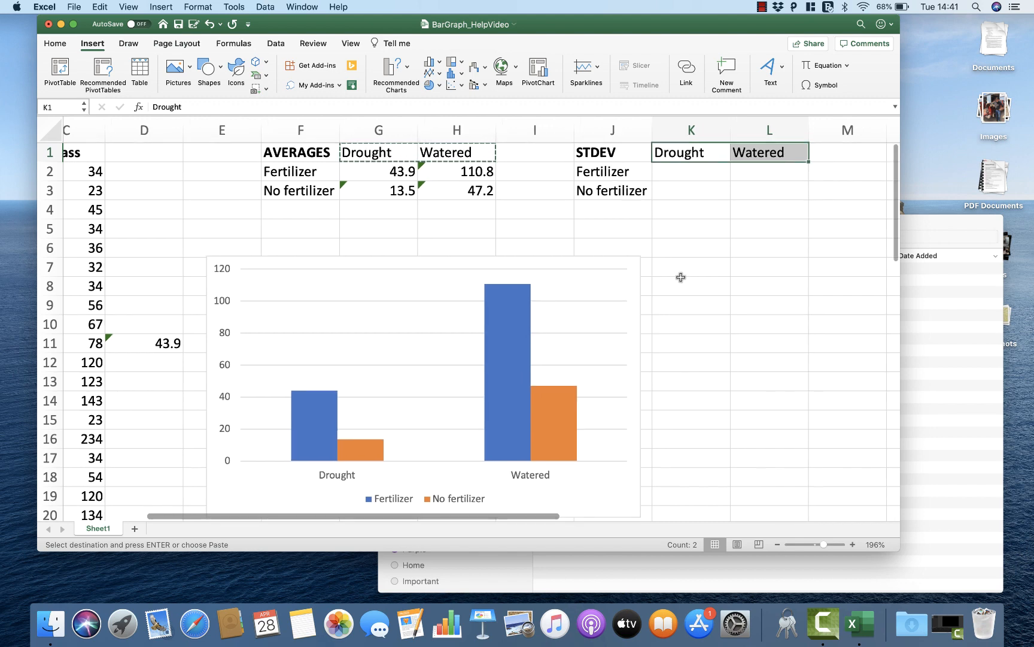
{"action": "left_click", "coordinate": [679, 175]}
{"action": "type", "text": "="}
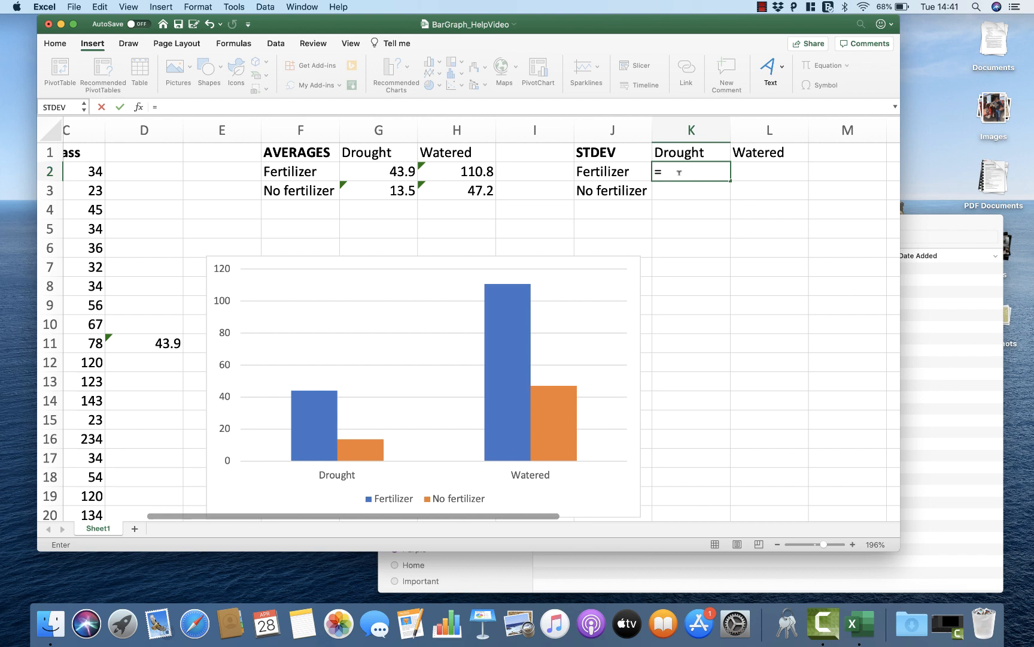
{"action": "type", "text": "STDEV("}
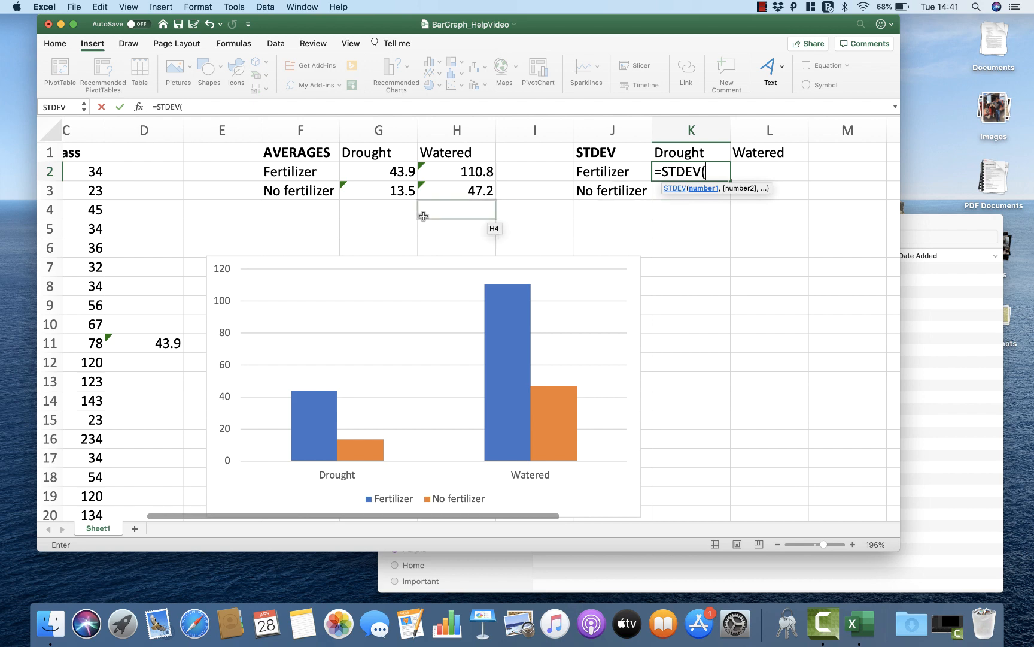
{"action": "scroll", "coordinate": [423, 215], "scroll_direction": "left", "scroll_amount": 5}
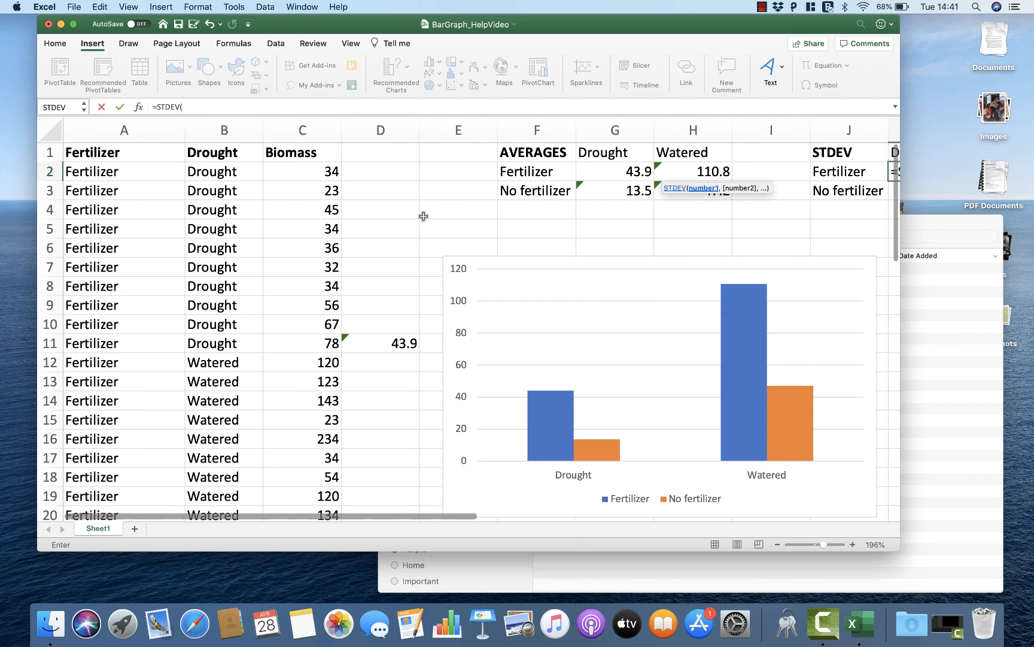
{"action": "left_click_drag", "start_coordinate": [319, 172], "coordinate": [298, 342]}
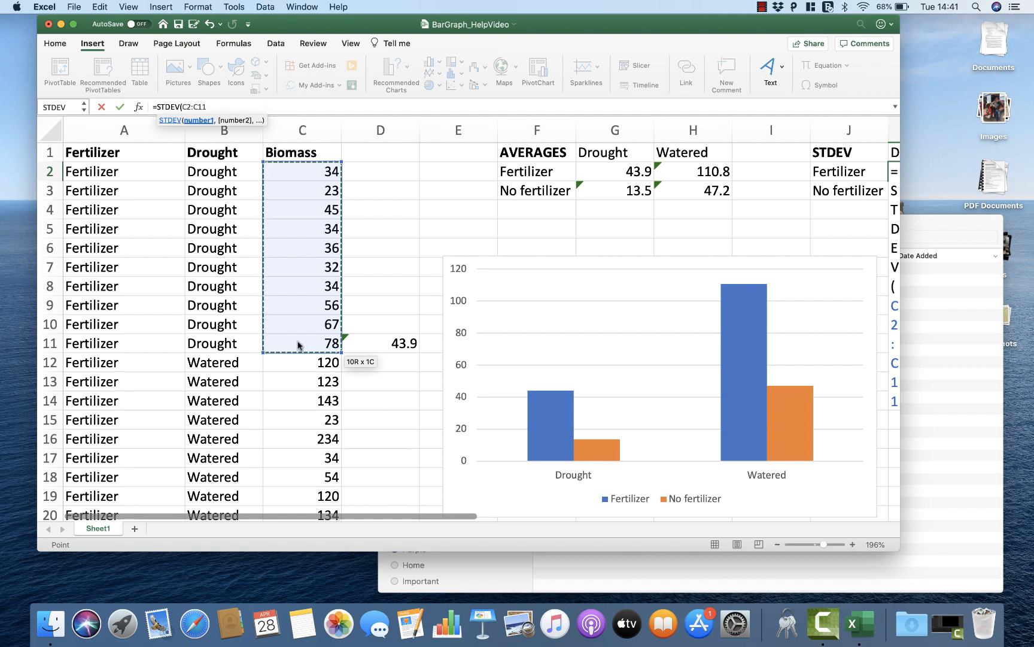
{"action": "key", "text": "Return"}
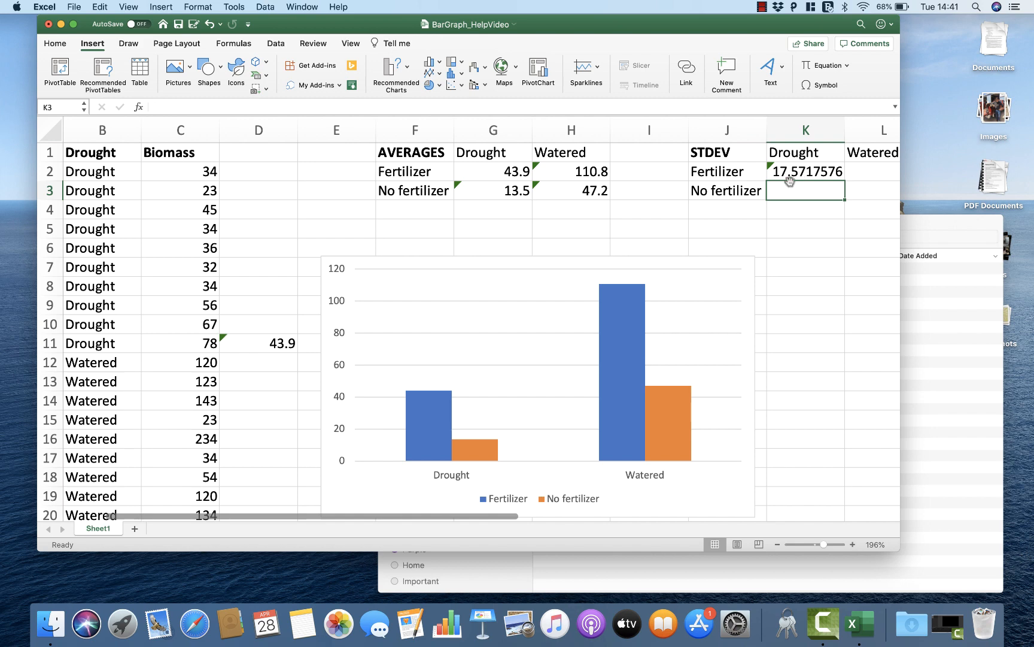
Step: Enter =STDEV(C22:C31) in K3 for the biomass standard deviation of the No fertilizer and Drought rows
{"action": "type", "text": "=ST"}
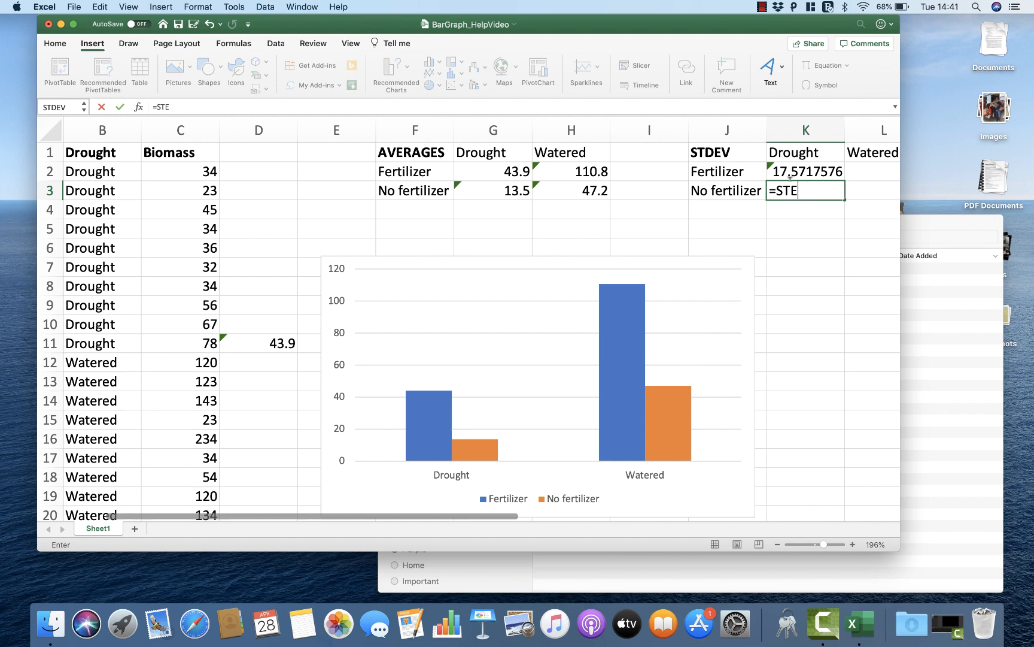
{"action": "type", "text": "DD"}
{"action": "key", "text": "BackSpace"}
{"action": "type", "text": "EV("}
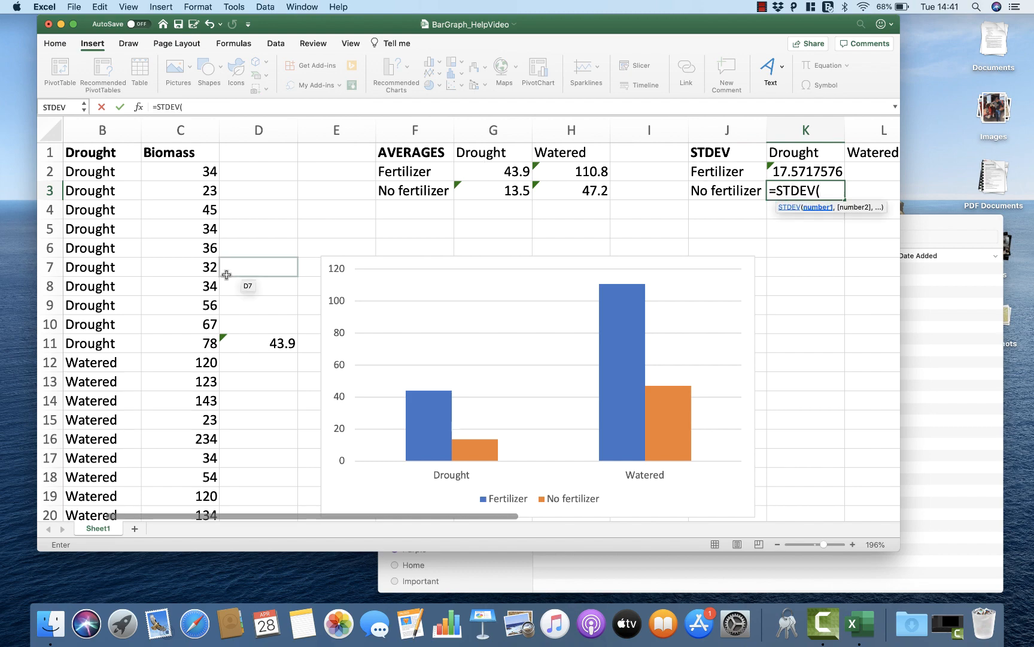
{"action": "scroll", "coordinate": [226, 274], "scroll_direction": "left", "scroll_amount": 3}
{"action": "scroll", "coordinate": [226, 275], "scroll_direction": "down", "scroll_amount": 5}
{"action": "left_click", "coordinate": [292, 281]}
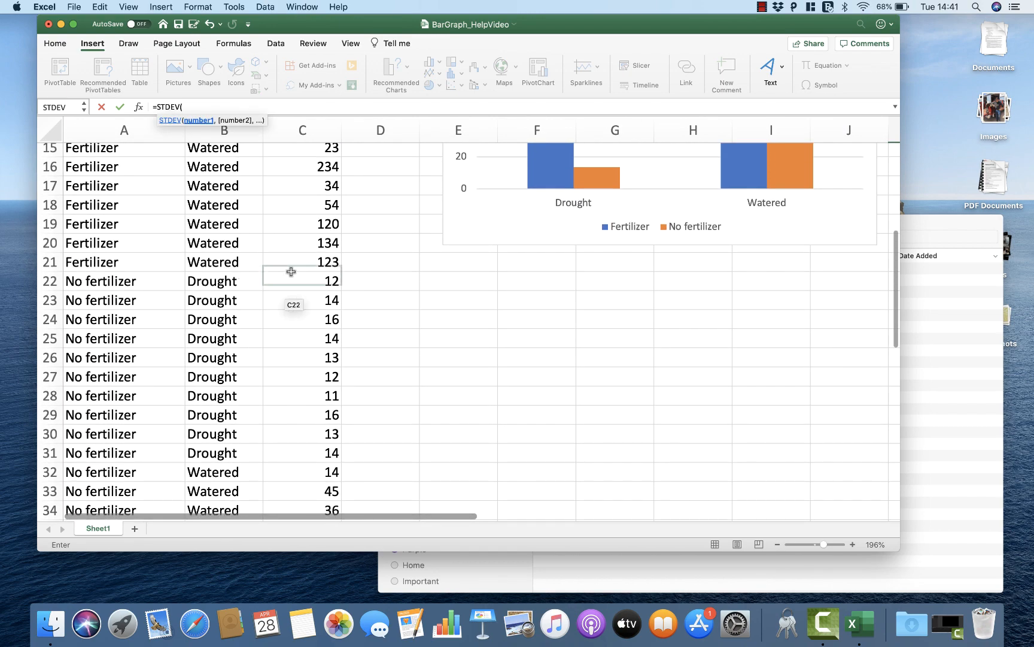
{"action": "left_click_drag", "start_coordinate": [292, 281], "coordinate": [281, 457]}
{"action": "key", "text": "Return"}
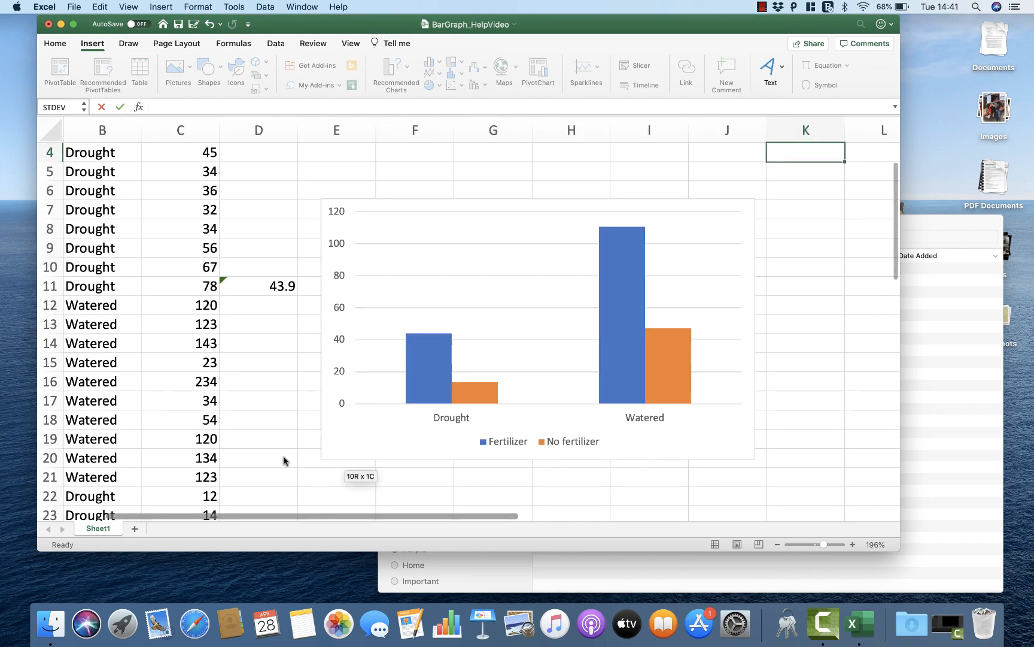
Step: Enter =STDEV(C12:C21) in L2 for the biomass standard deviation of the Fertilizer and Watered rows
{"action": "scroll", "coordinate": [596, 358], "scroll_direction": "right", "scroll_amount": 3}
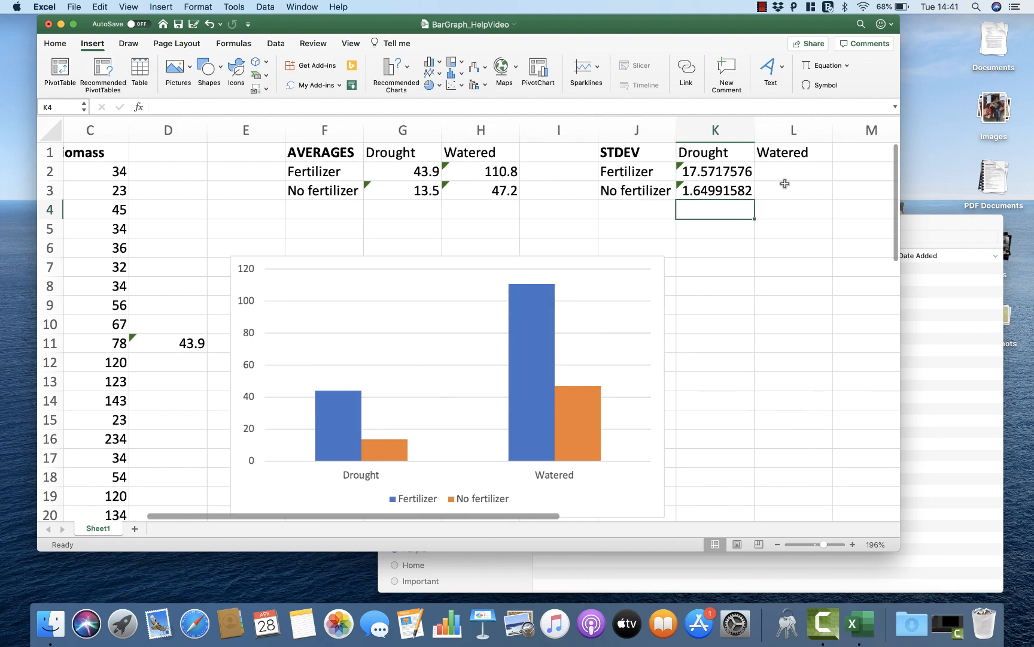
{"action": "left_click", "coordinate": [793, 174]}
{"action": "type", "text": "="}
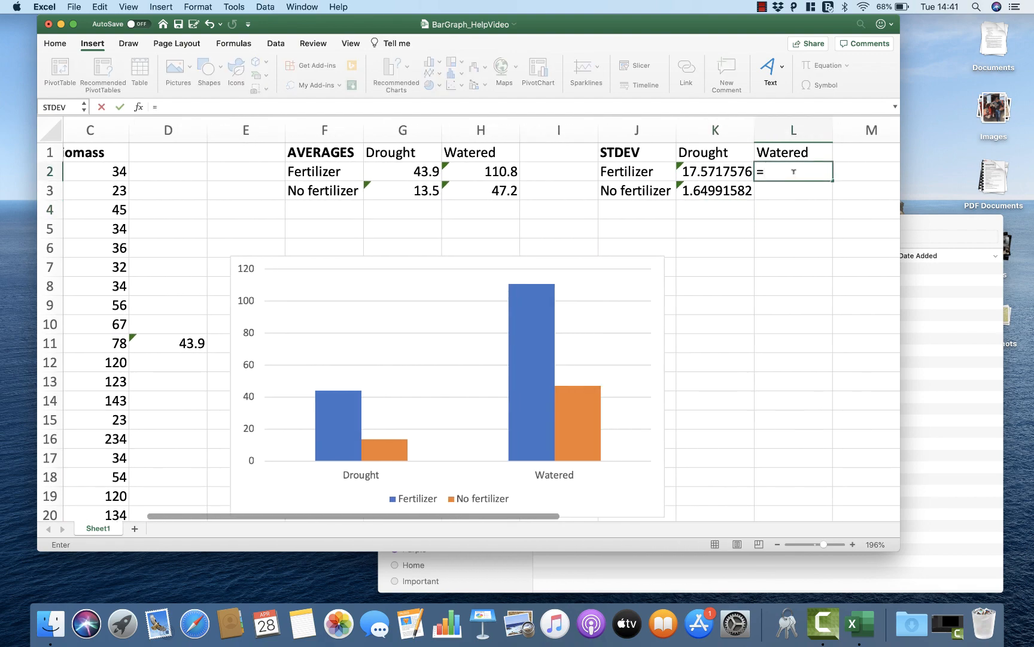
{"action": "type", "text": "STDEV("}
{"action": "scroll", "coordinate": [415, 230], "scroll_direction": "left", "scroll_amount": 3}
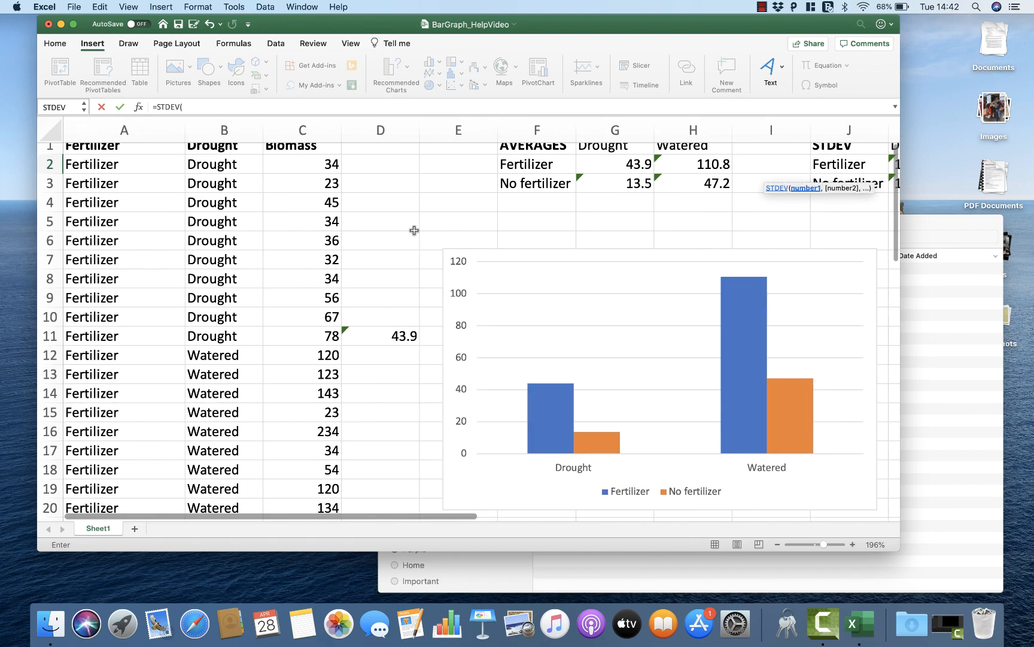
{"action": "scroll", "coordinate": [395, 350], "scroll_direction": "down", "scroll_amount": 4}
{"action": "left_click_drag", "start_coordinate": [323, 286], "coordinate": [311, 462]}
{"action": "key", "text": "Return"}
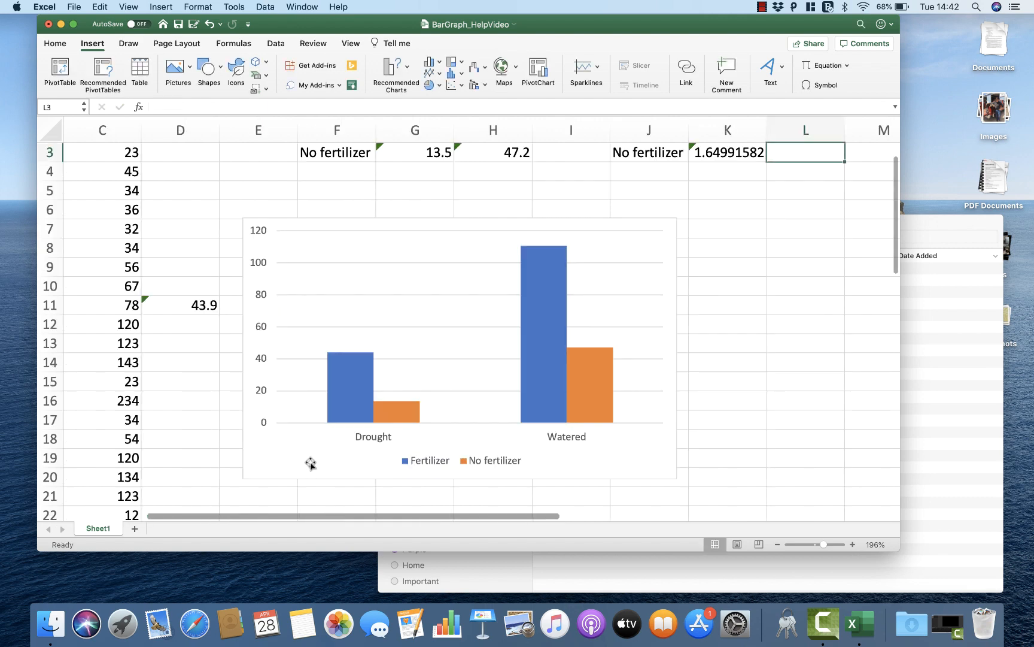
Step: Enter =STDEV(C32:C41) in L3 for the biomass standard deviation of the No fertilizer and Watered rows
{"action": "type", "text": "=STDEV"}
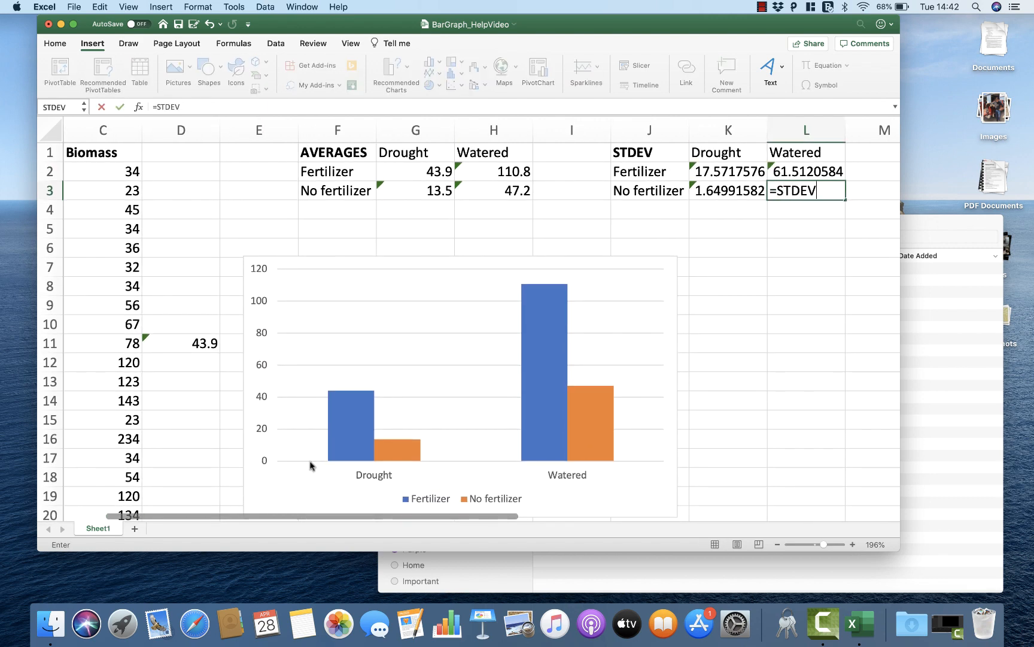
{"action": "type", "text": "("}
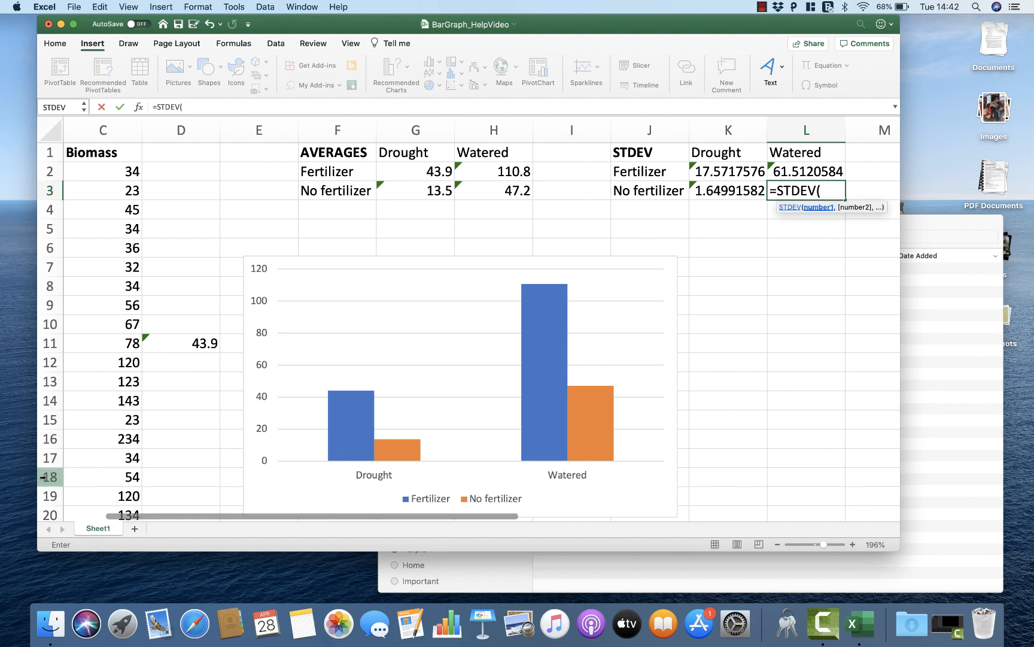
{"action": "scroll", "coordinate": [144, 376], "scroll_direction": "left", "scroll_amount": 5}
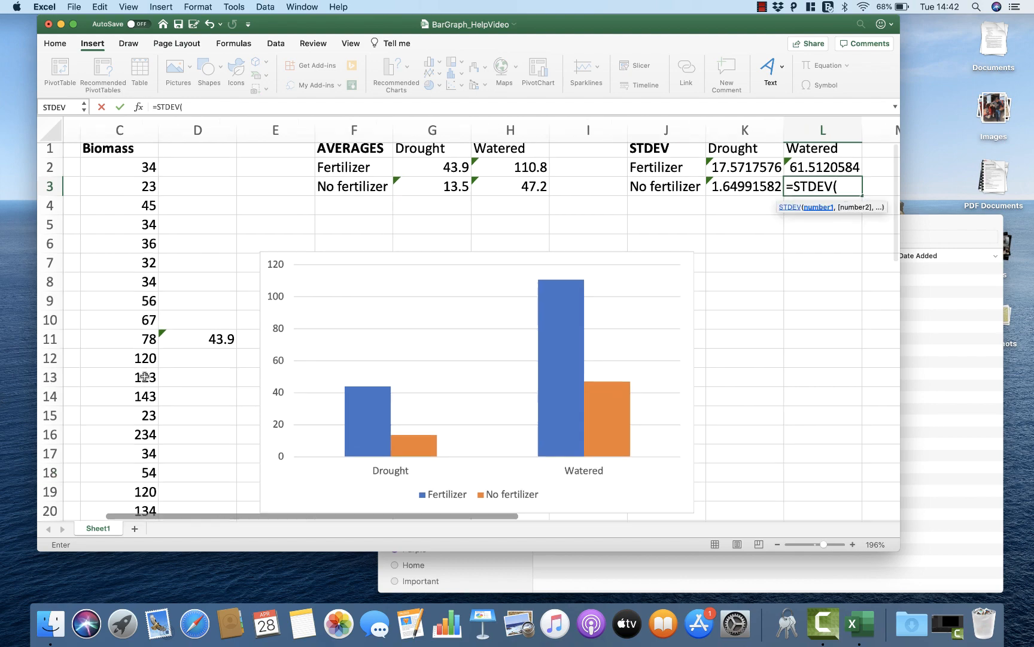
{"action": "scroll", "coordinate": [144, 376], "scroll_direction": "down", "scroll_amount": 10}
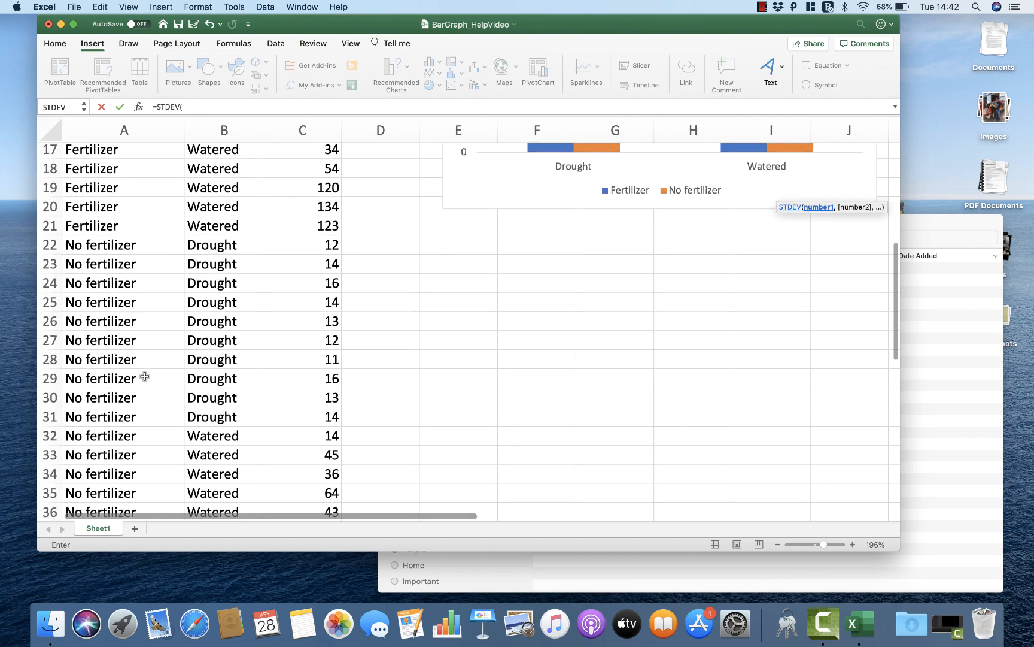
{"action": "left_click", "coordinate": [289, 315]}
{"action": "left_click_drag", "start_coordinate": [295, 279], "coordinate": [290, 454]}
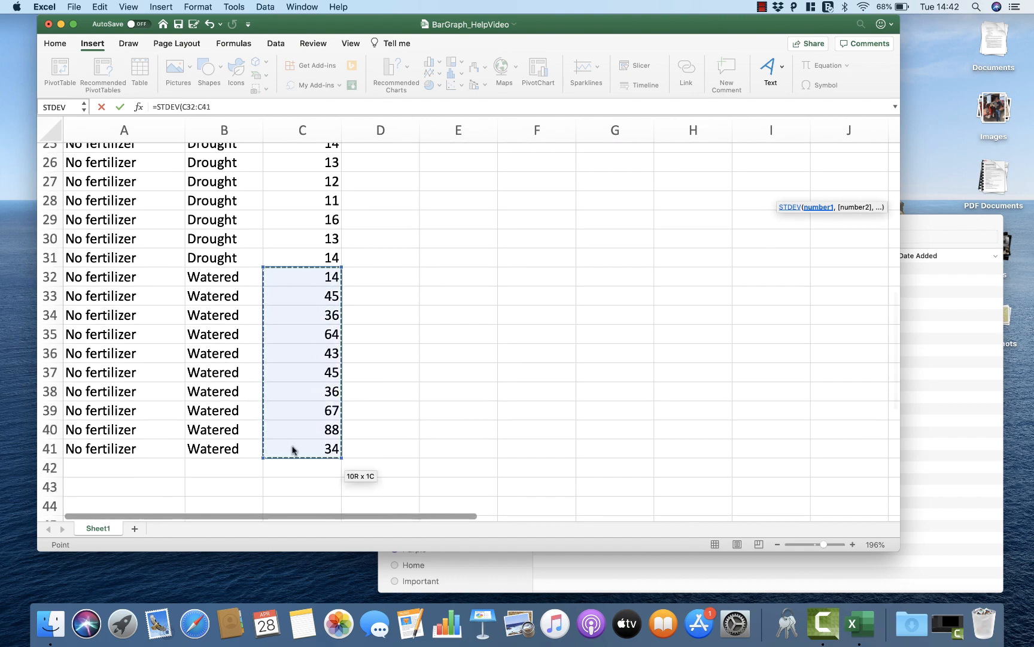
{"action": "key", "text": "Return"}
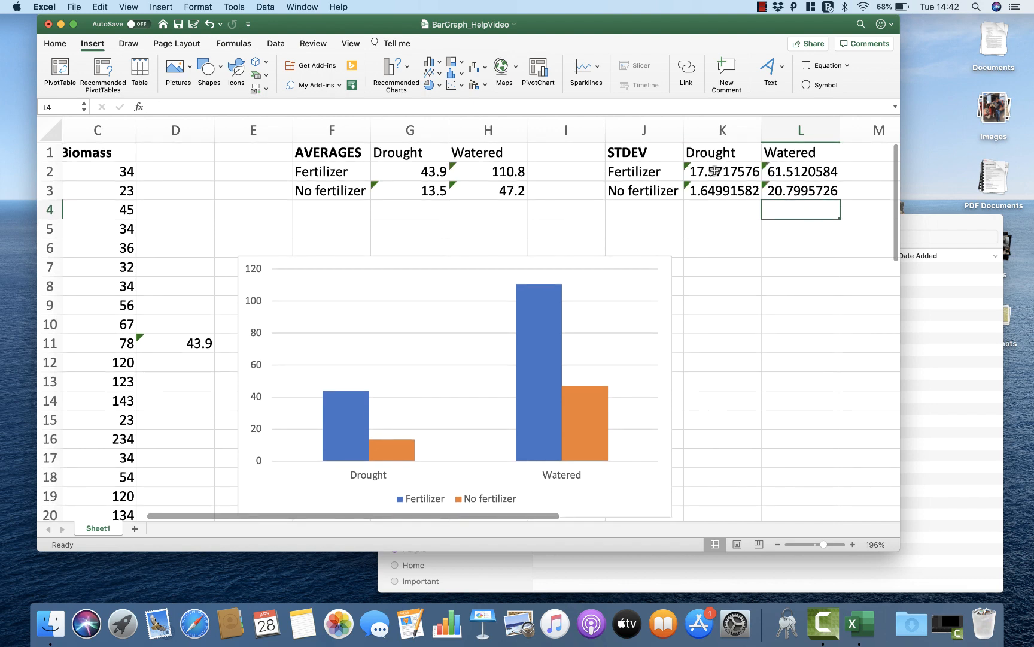
Step: Compare the Fertilizer standard deviations in K2 and L2 and examine the spread of the Watered biomass values in C12:C21
{"action": "left_click", "coordinate": [712, 172]}
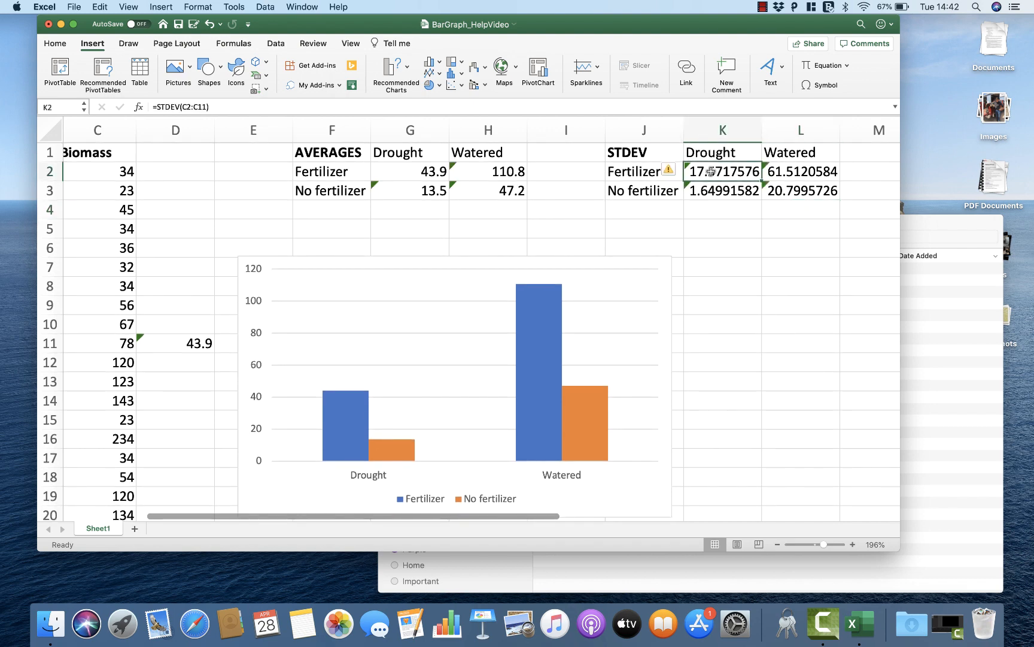
{"action": "key", "text": "Right"}
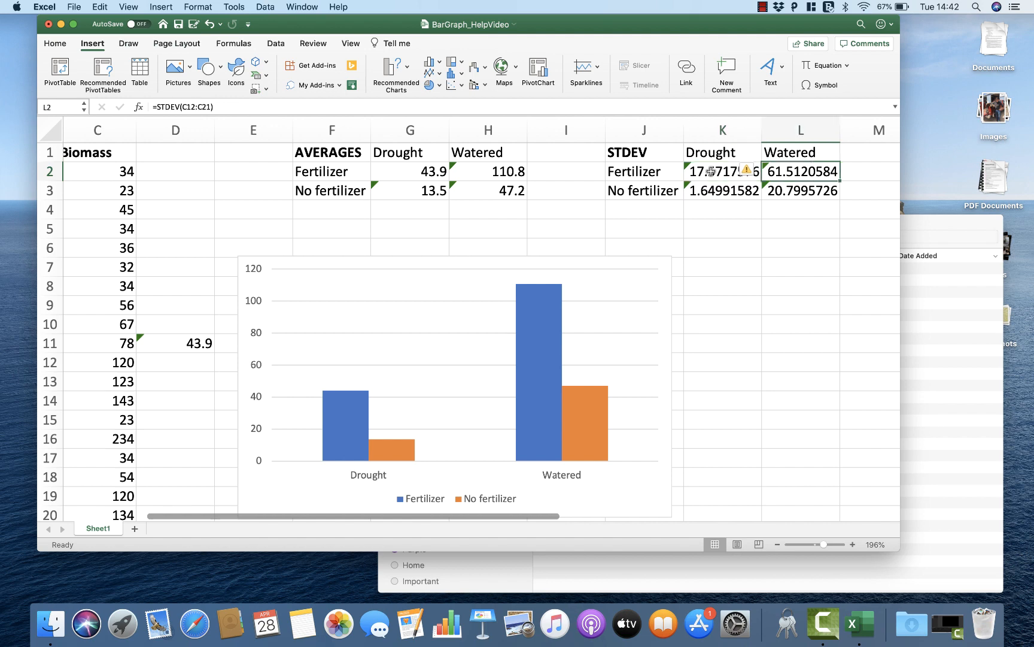
{"action": "scroll", "coordinate": [320, 230], "scroll_direction": "left", "scroll_amount": 4}
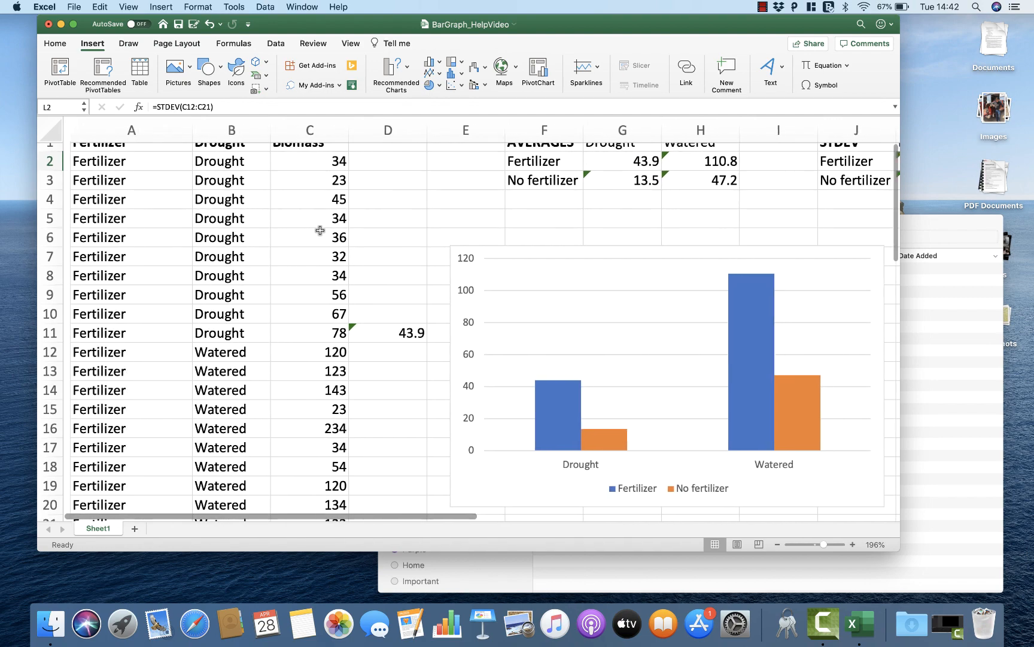
{"action": "scroll", "coordinate": [321, 230], "scroll_direction": "down", "scroll_amount": 3}
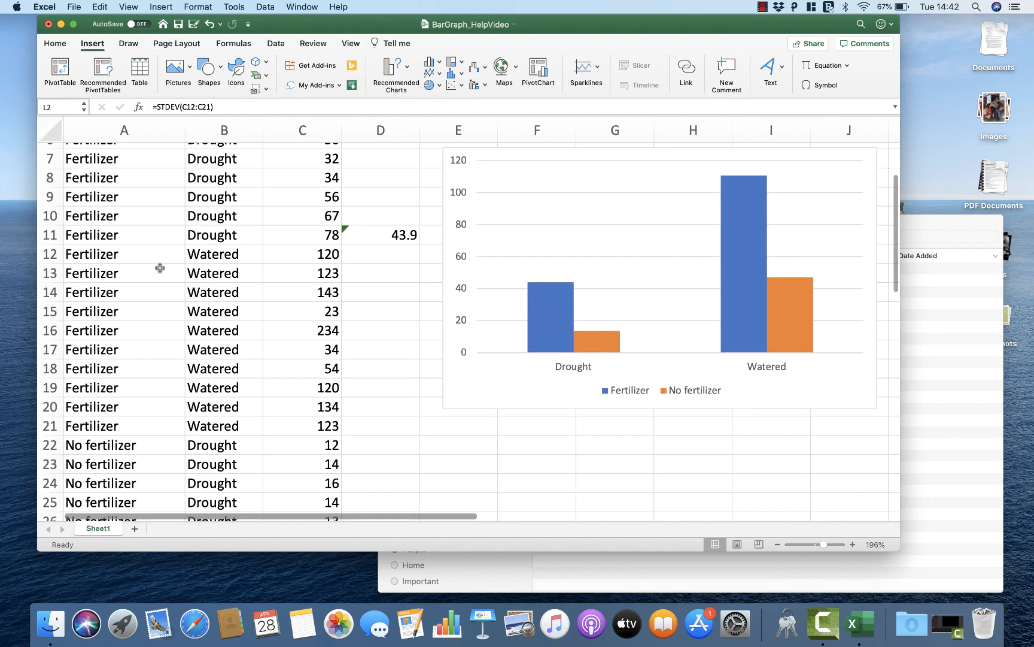
{"action": "left_click", "coordinate": [302, 261]}
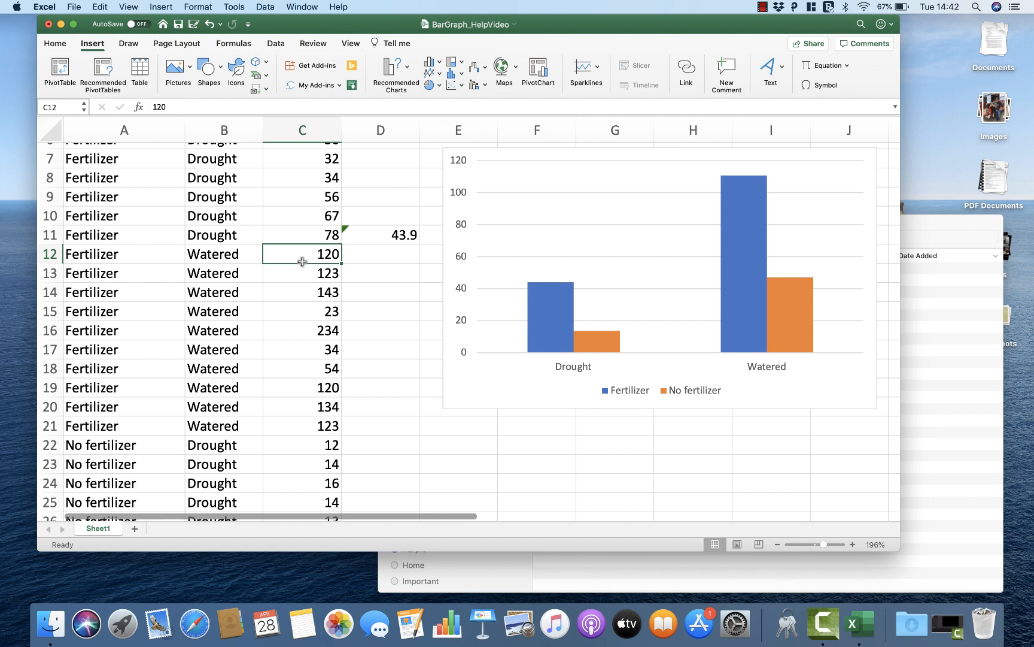
{"action": "key", "text": "Down"}
{"action": "key", "text": "Down"}
{"action": "key", "text": "Down"}
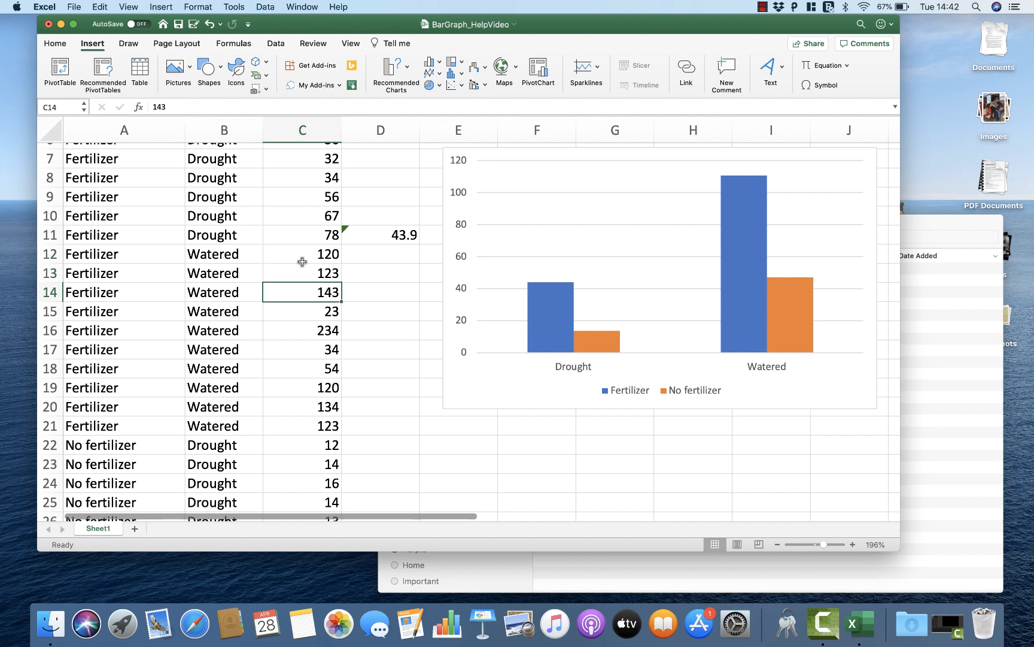
{"action": "key", "text": "Up"}
{"action": "key", "text": "Down"}
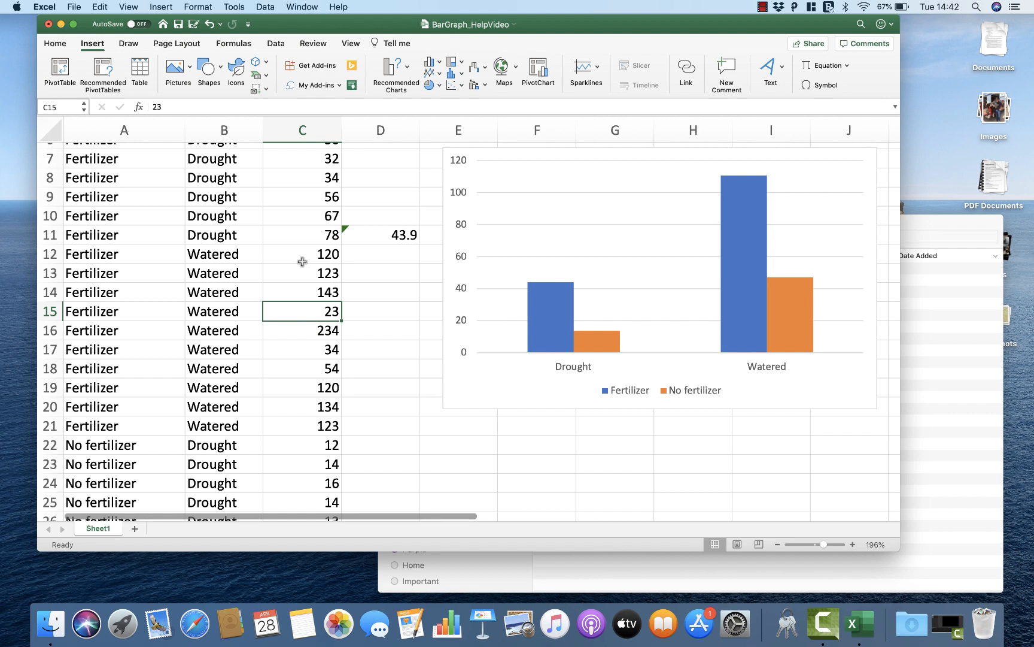
{"action": "key", "text": "Down"}
{"action": "key", "text": "Up"}
{"action": "key", "text": "Up"}
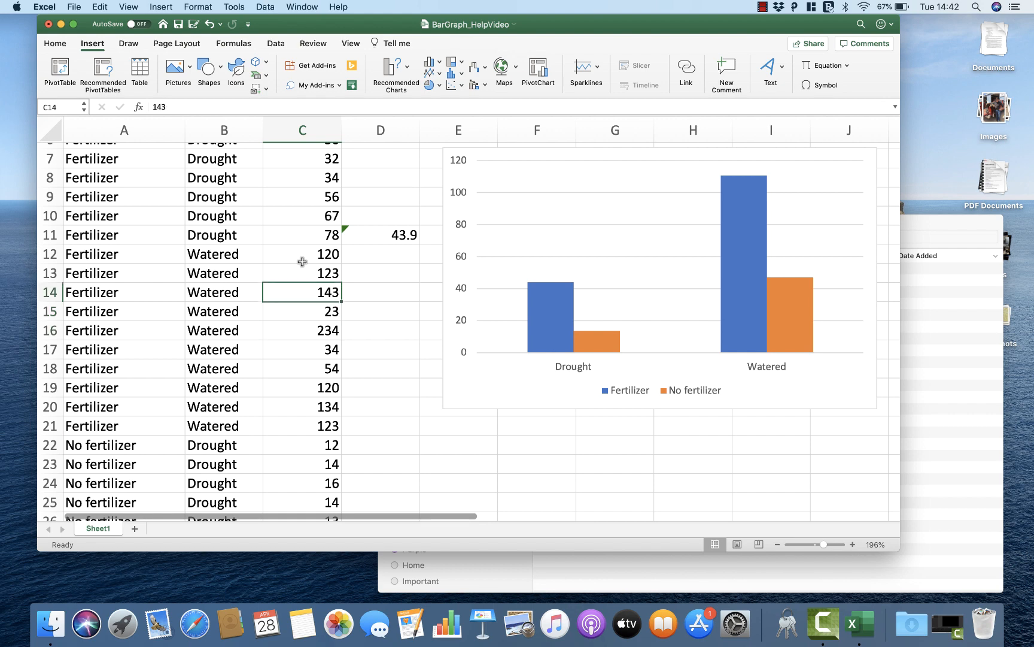
{"action": "key", "text": "Down"}
{"action": "key", "text": "Down"}
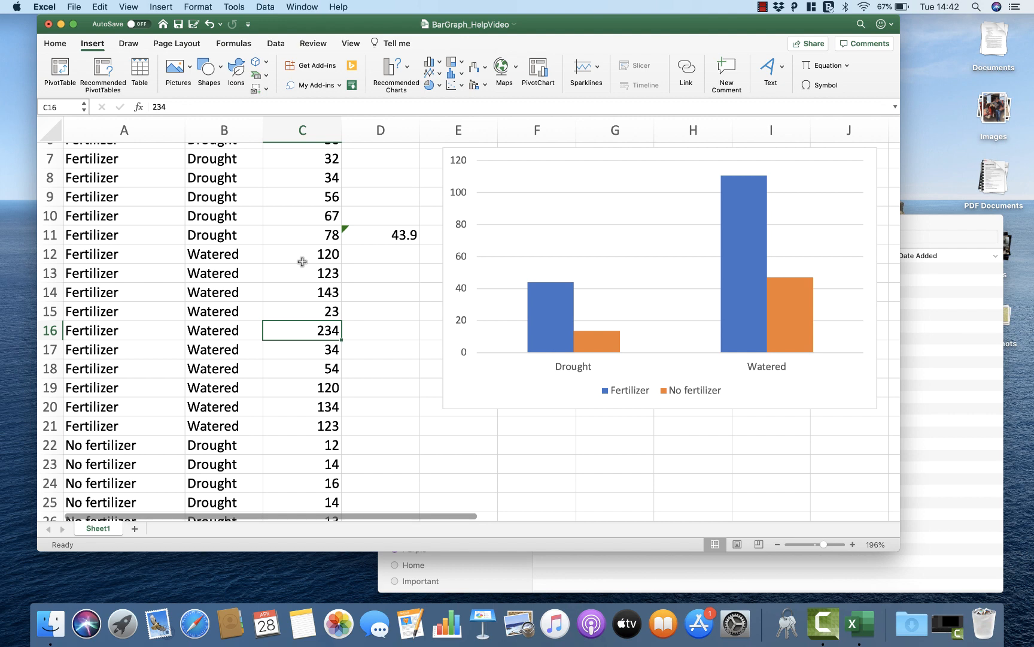
{"action": "key", "text": "Down"}
{"action": "key", "text": "Down"}
{"action": "key", "text": "Down"}
{"action": "key", "text": "Down"}
{"action": "key", "text": "Down"}
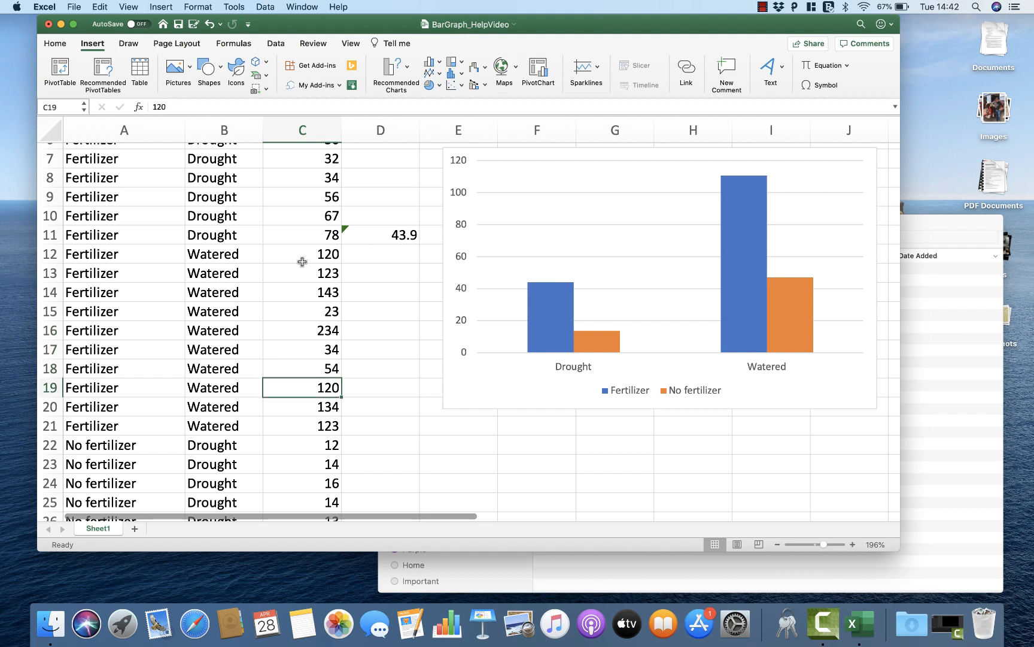
{"action": "key", "text": "Up"}
{"action": "key", "text": "Up"}
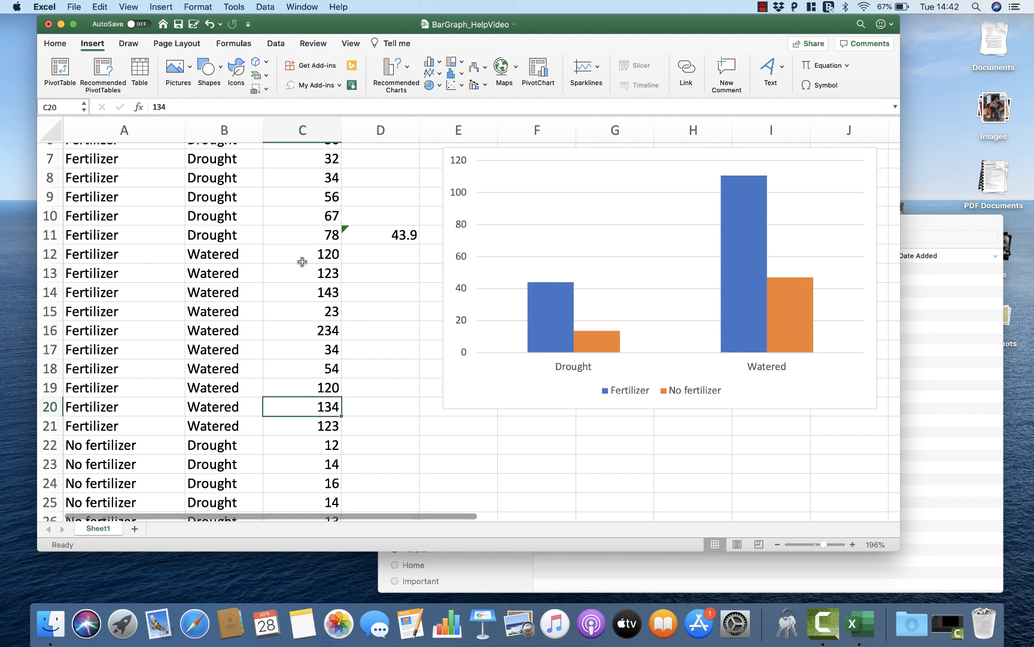
{"action": "key", "text": "Up"}
{"action": "key", "text": "Up"}
{"action": "key", "text": "Up"}
{"action": "key", "text": "Up"}
{"action": "key", "text": "Up"}
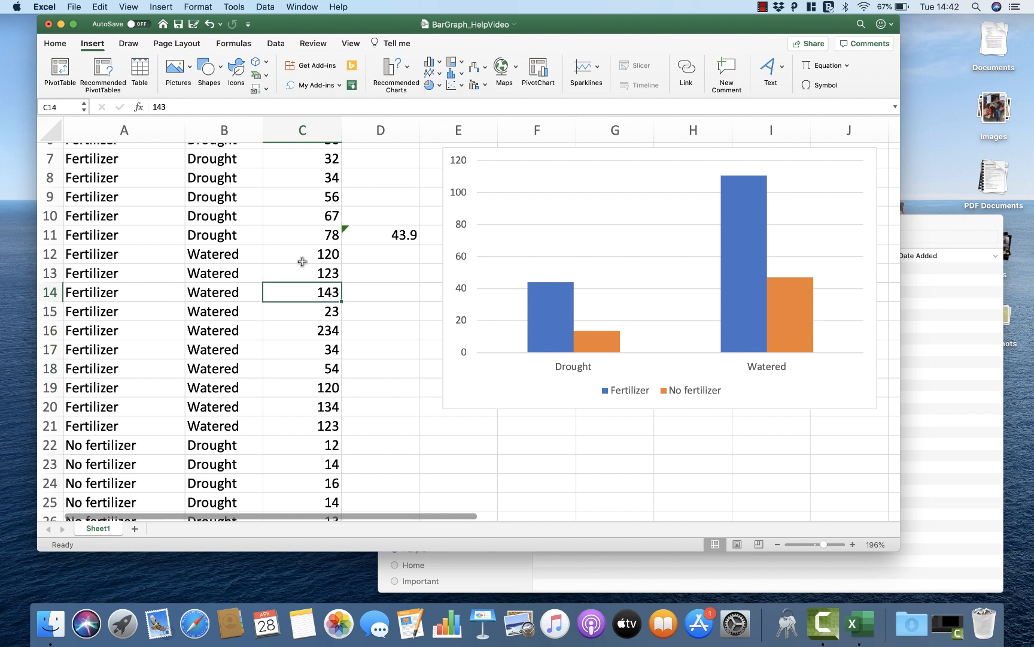
{"action": "key", "text": "Up"}
{"action": "key", "text": "Up"}
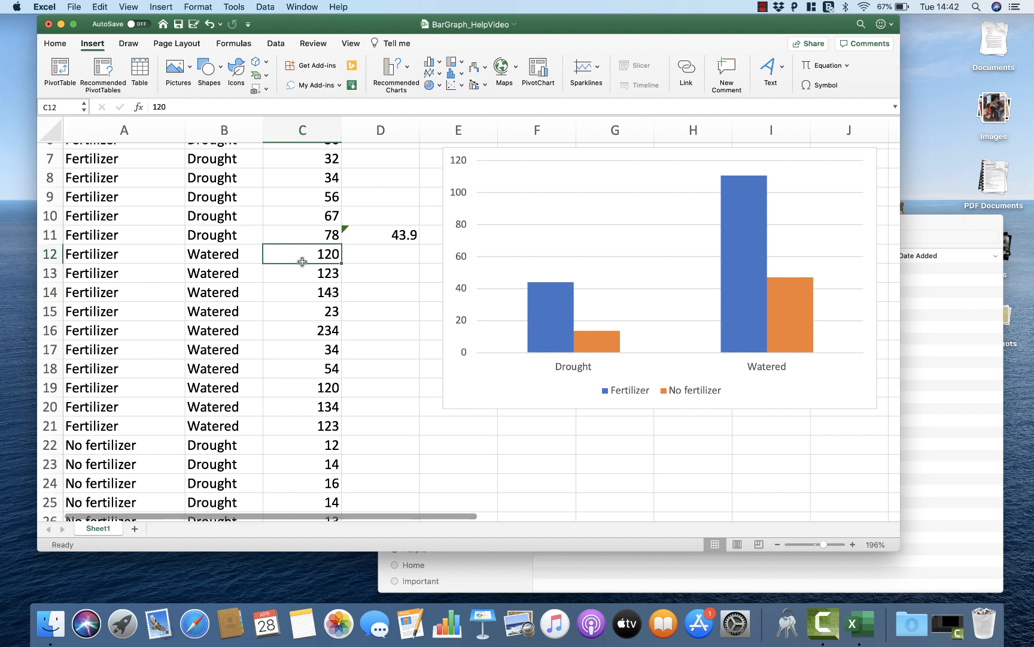
{"action": "scroll", "coordinate": [619, 306], "scroll_direction": "up", "scroll_amount": 5}
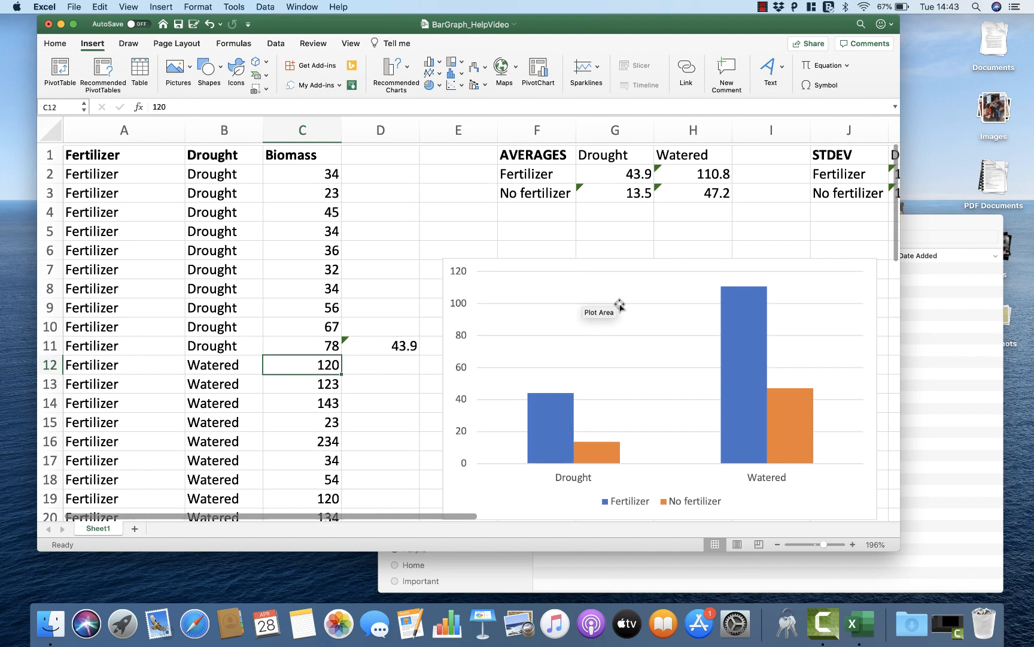
{"action": "scroll", "coordinate": [620, 305], "scroll_direction": "right", "scroll_amount": 2}
{"action": "scroll", "coordinate": [619, 305], "scroll_direction": "right", "scroll_amount": 1}
{"action": "left_click", "coordinate": [825, 169]}
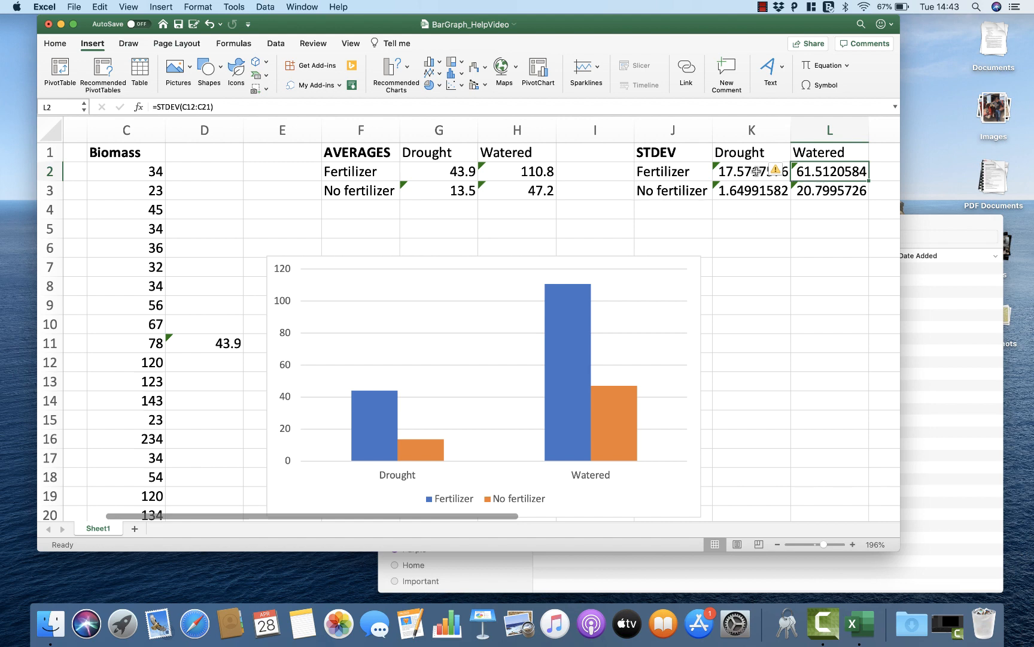
Step: Check the No fertilizer and Drought standard deviation in K3 against the spread of its biomass values in C22:C31
{"action": "left_click", "coordinate": [730, 198]}
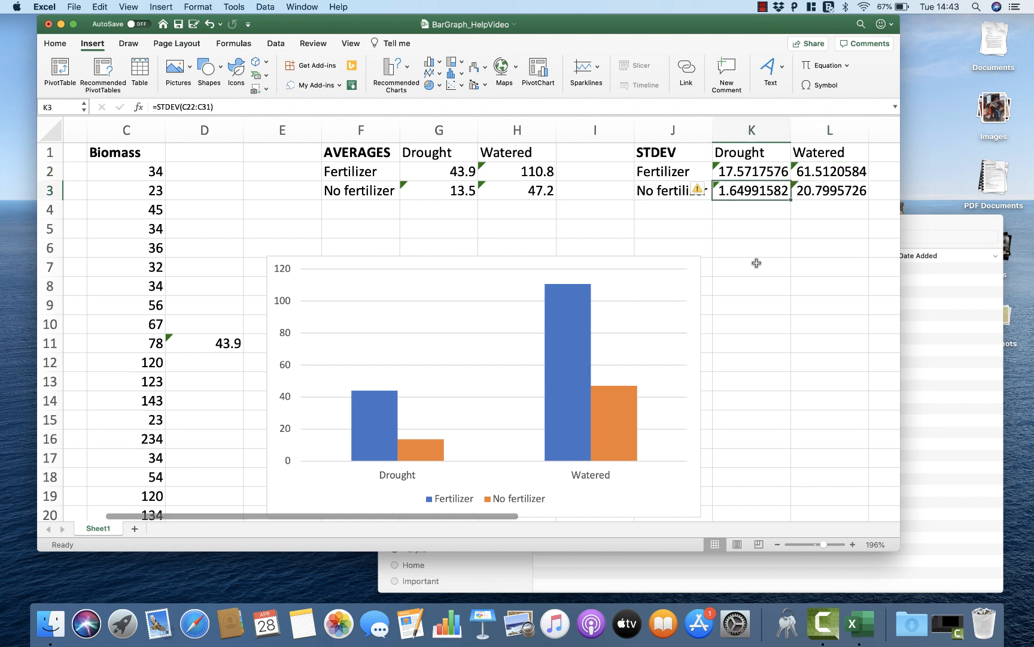
{"action": "scroll", "coordinate": [757, 263], "scroll_direction": "left", "scroll_amount": 3}
{"action": "scroll", "coordinate": [756, 263], "scroll_direction": "down", "scroll_amount": 6}
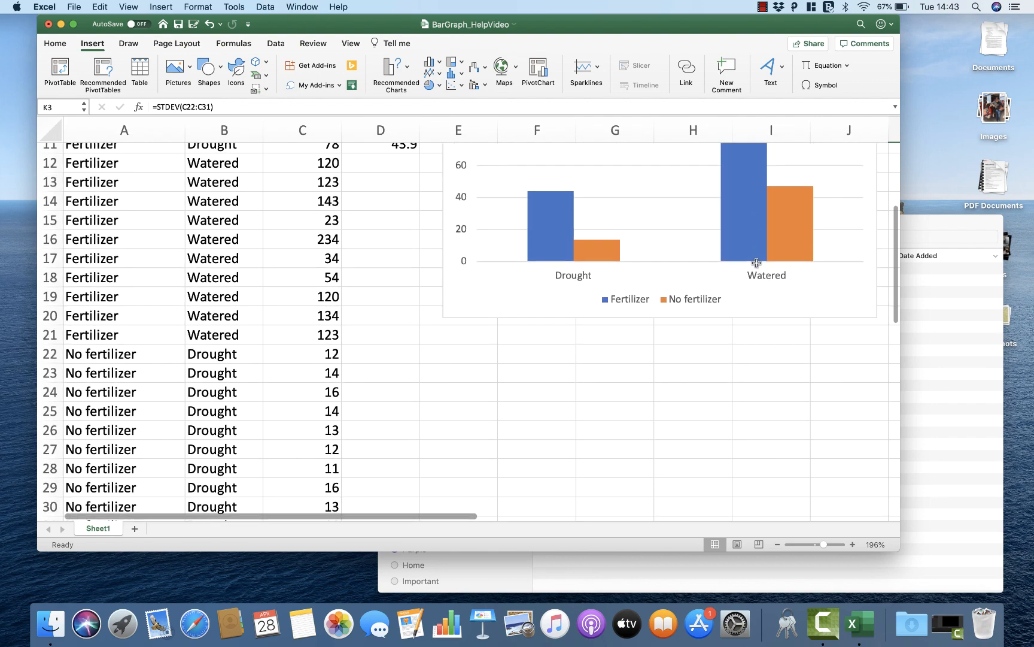
{"action": "scroll", "coordinate": [346, 329], "scroll_direction": "down", "scroll_amount": 1}
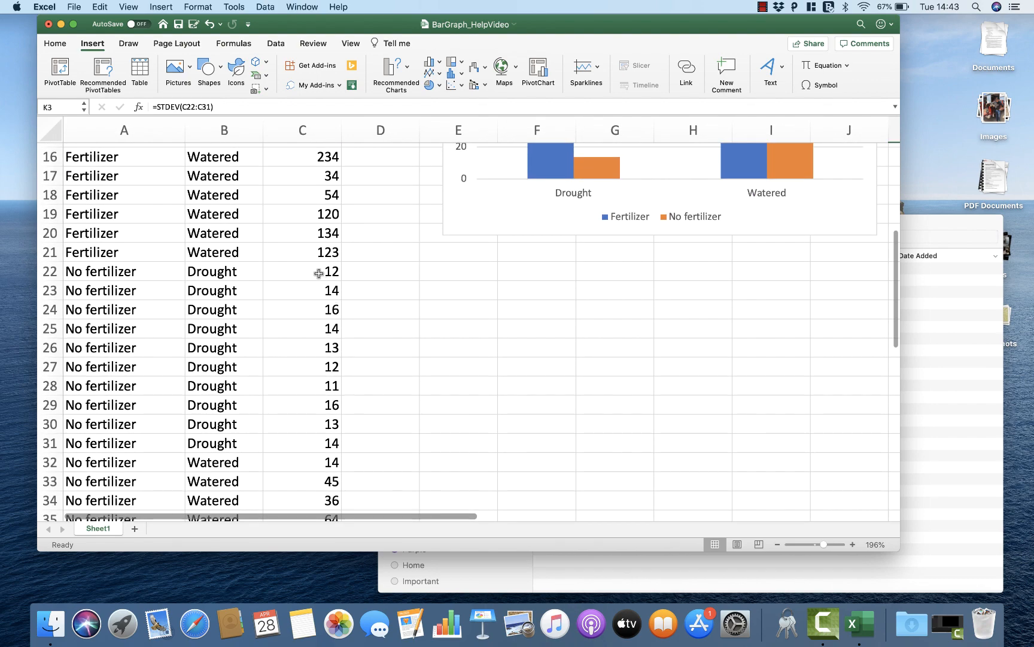
{"action": "left_click", "coordinate": [319, 273]}
{"action": "key", "text": "Down"}
{"action": "key", "text": "Down"}
{"action": "key", "text": "Down"}
{"action": "key", "text": "Down"}
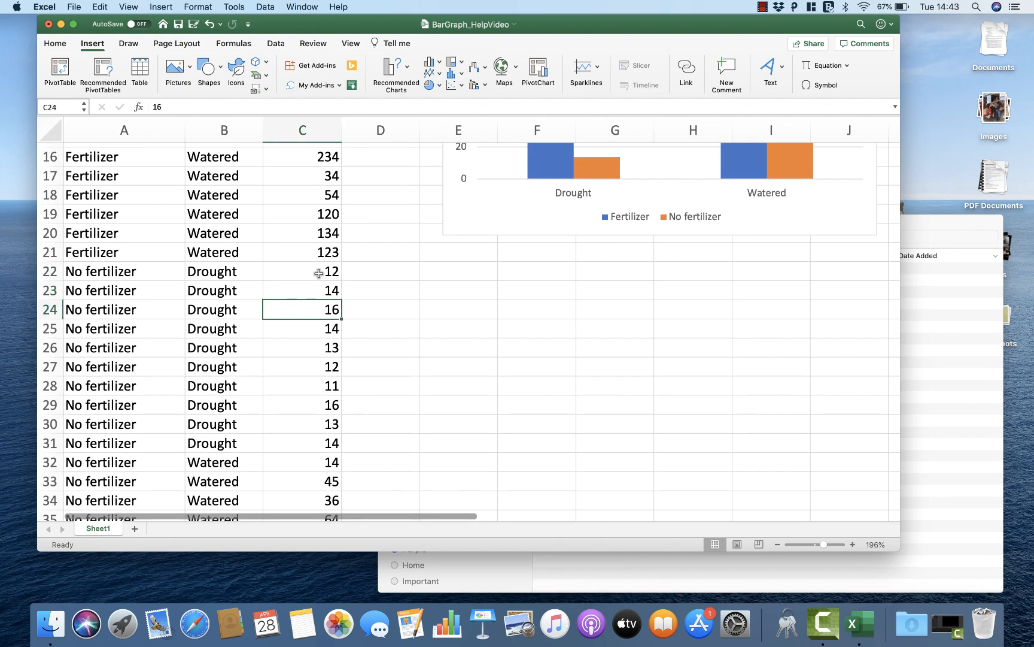
{"action": "key", "text": "Down"}
{"action": "key", "text": "Down"}
{"action": "key", "text": "Down"}
{"action": "key", "text": "Down"}
{"action": "key", "text": "Down"}
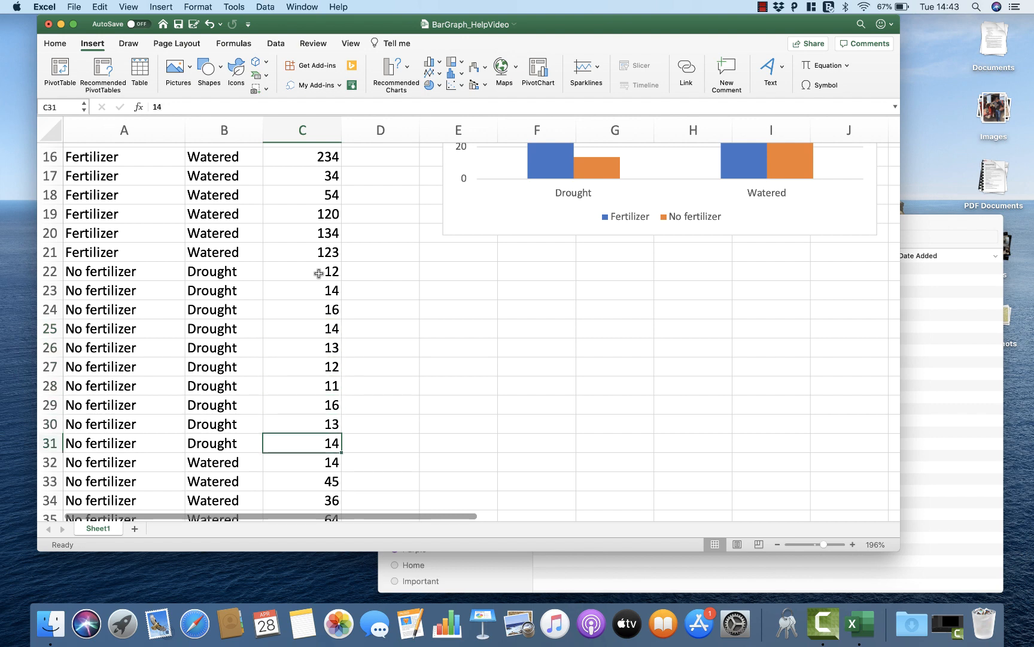
{"action": "key", "text": "Up"}
{"action": "key", "text": "Up"}
{"action": "key", "text": "Up"}
{"action": "key", "text": "Up"}
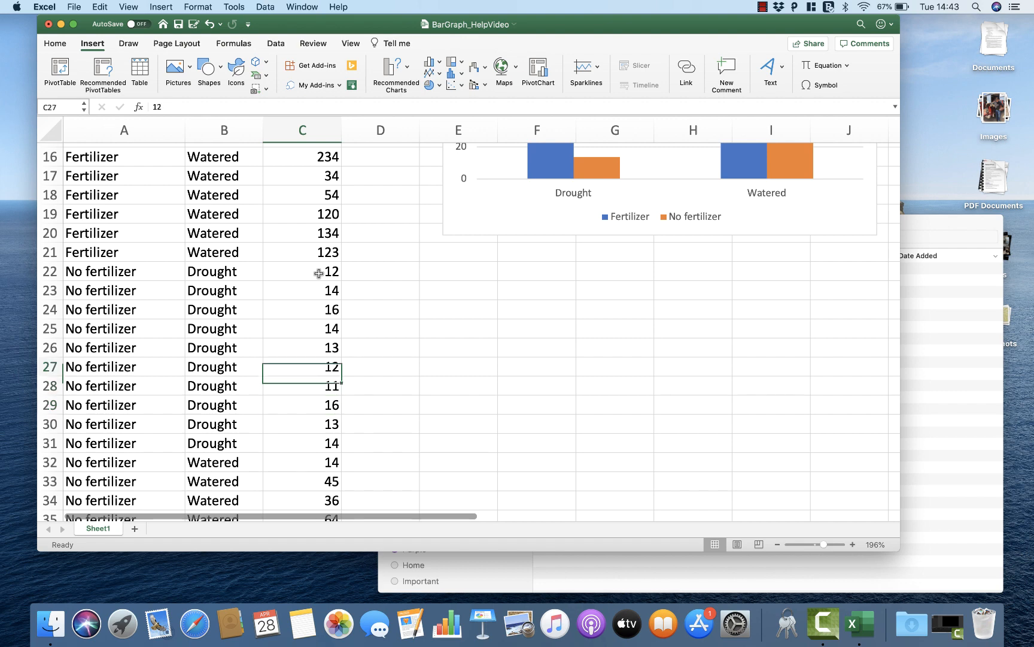
{"action": "key", "text": "Up"}
{"action": "key", "text": "Up"}
{"action": "key", "text": "Up"}
{"action": "key", "text": "Up"}
{"action": "key", "text": "Up"}
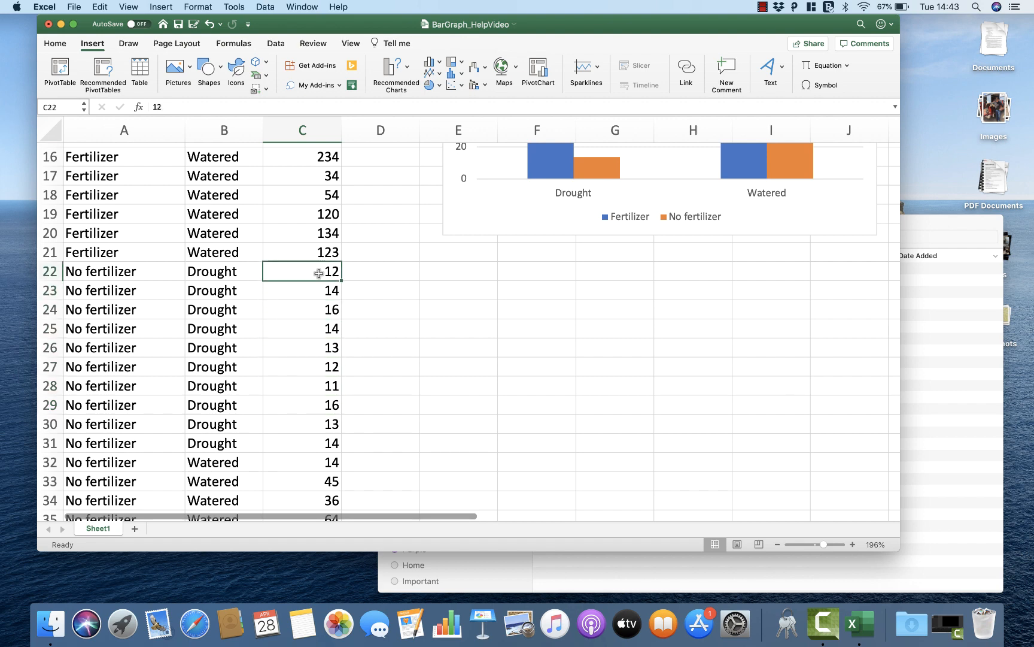
{"action": "key", "text": "Down"}
{"action": "key", "text": "Down"}
{"action": "key", "text": "Down"}
{"action": "key", "text": "Down"}
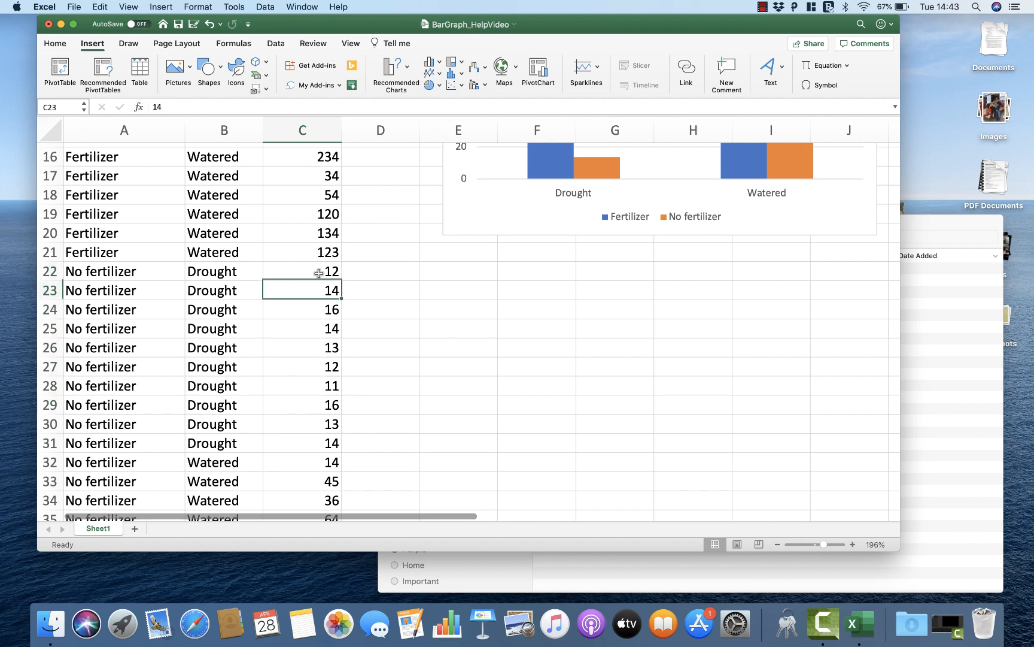
{"action": "key", "text": "Down"}
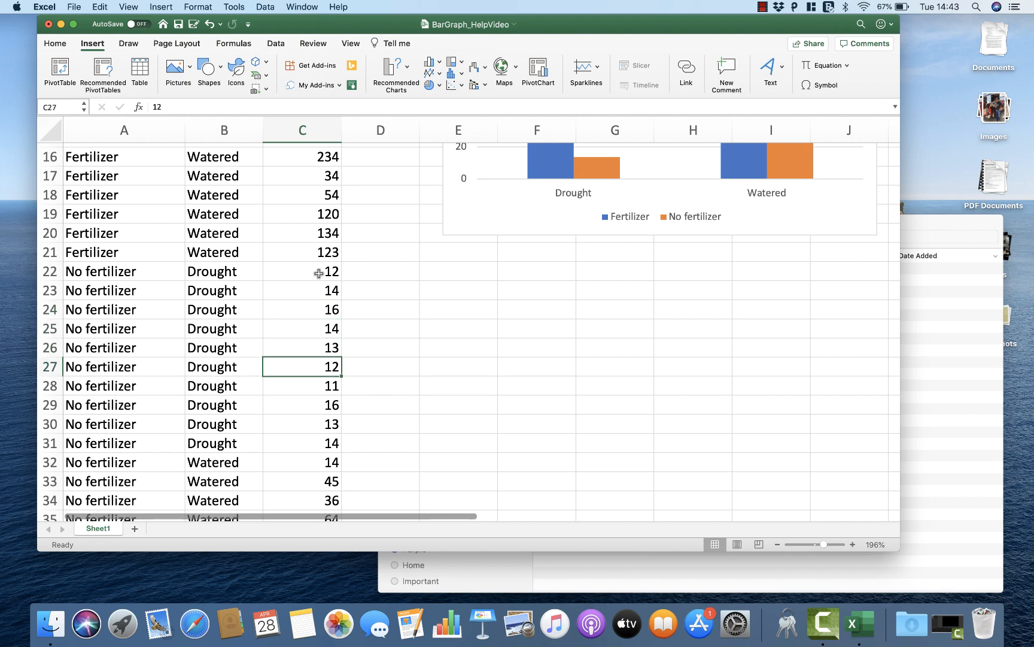
{"action": "key", "text": "Down"}
{"action": "key", "text": "Down"}
{"action": "key", "text": "Down"}
{"action": "key", "text": "Down"}
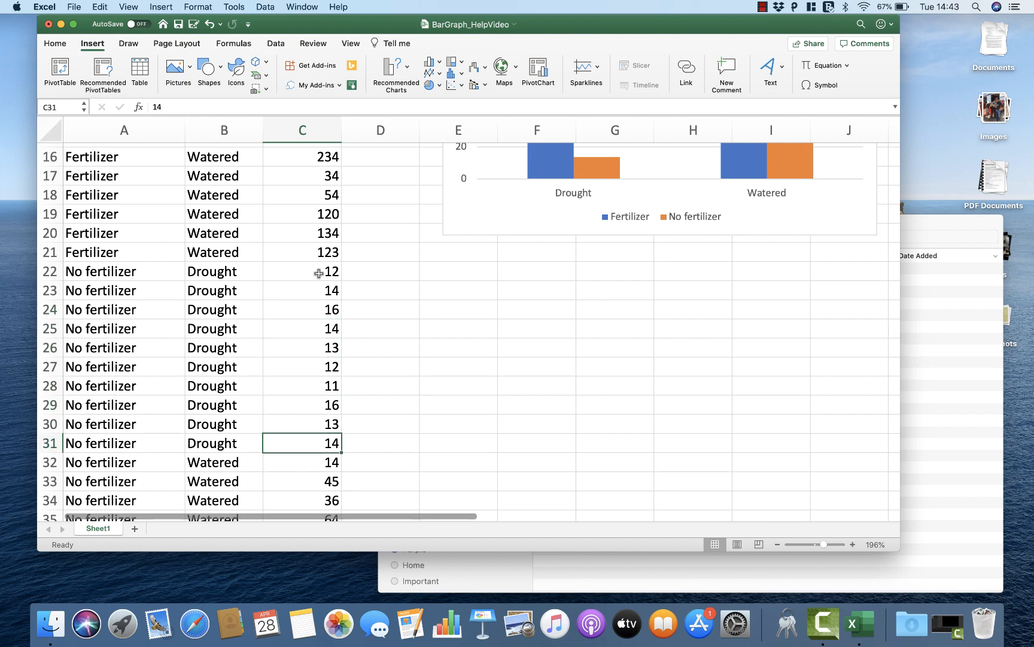
Step: Enter the bold heading SEM in N1 for a new table beside the standard deviation table
{"action": "scroll", "coordinate": [615, 317], "scroll_direction": "up", "scroll_amount": 5}
{"action": "scroll", "coordinate": [615, 317], "scroll_direction": "right", "scroll_amount": 3}
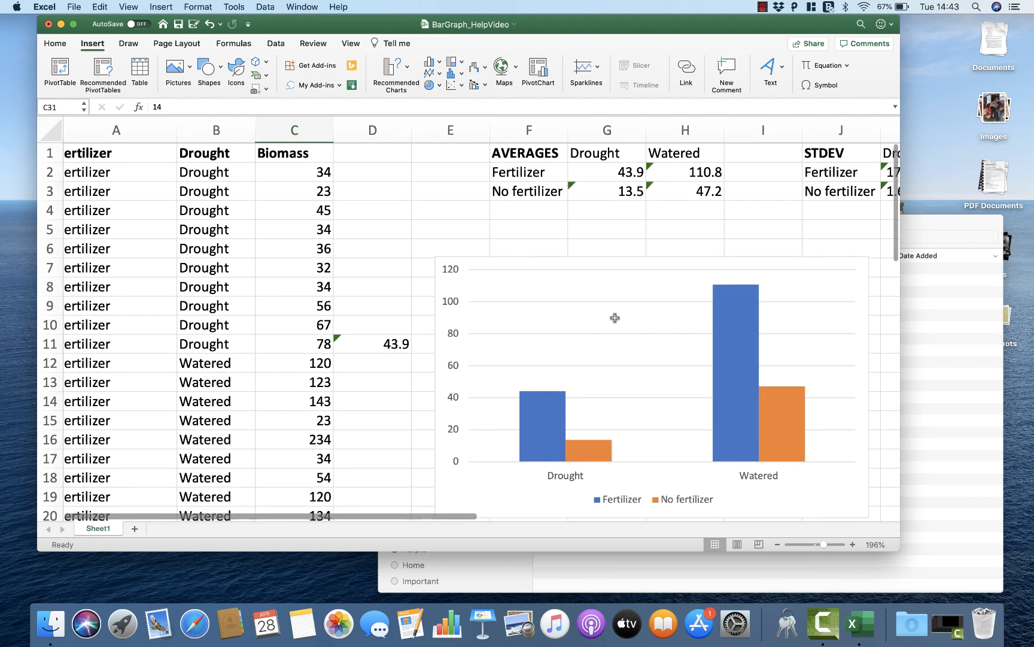
{"action": "scroll", "coordinate": [615, 317], "scroll_direction": "right", "scroll_amount": 3}
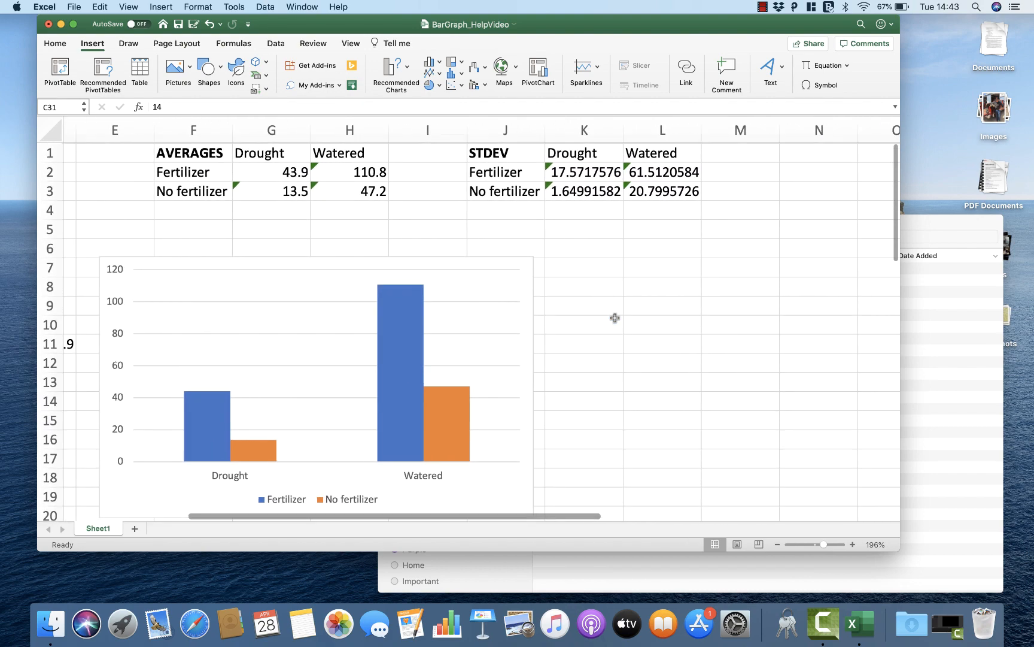
{"action": "scroll", "coordinate": [614, 317], "scroll_direction": "right", "scroll_amount": 2}
{"action": "scroll", "coordinate": [670, 202], "scroll_direction": "left", "scroll_amount": 1}
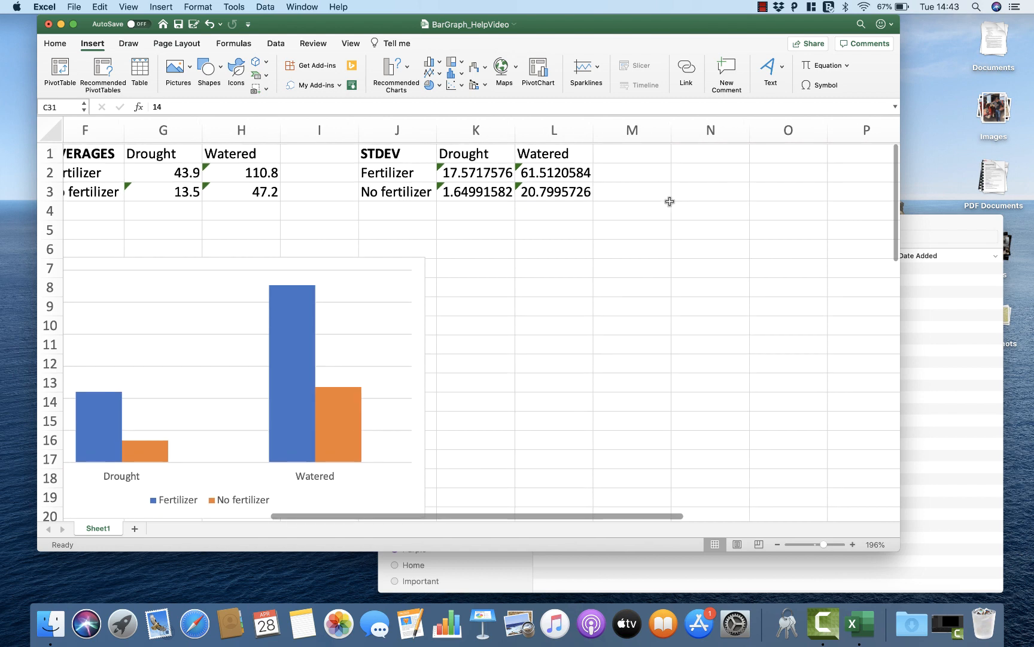
{"action": "left_click", "coordinate": [687, 157]}
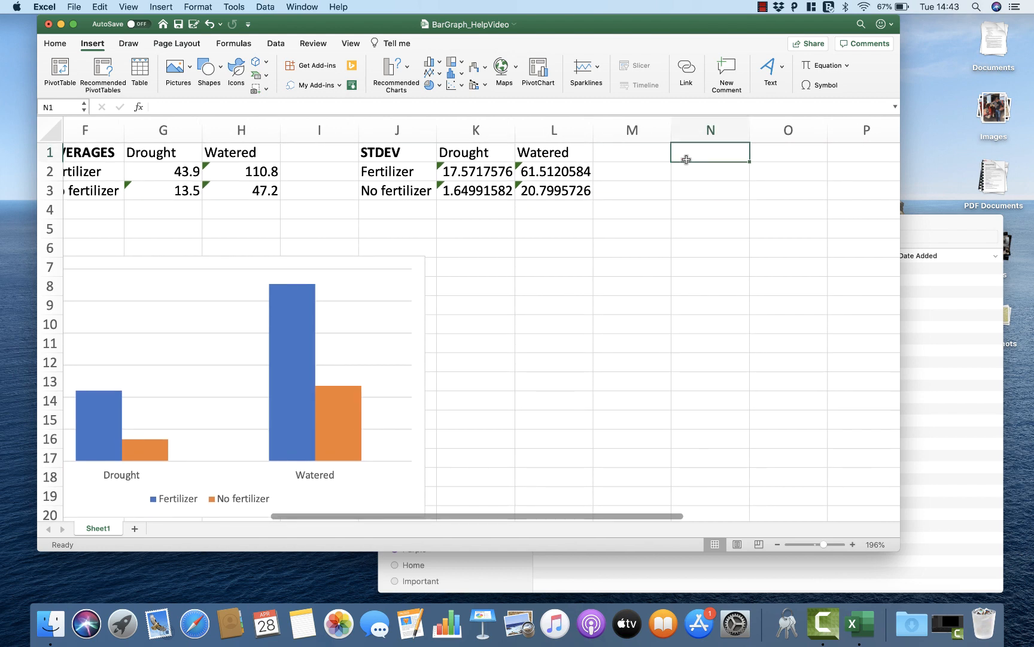
{"action": "type", "text": "SEM"}
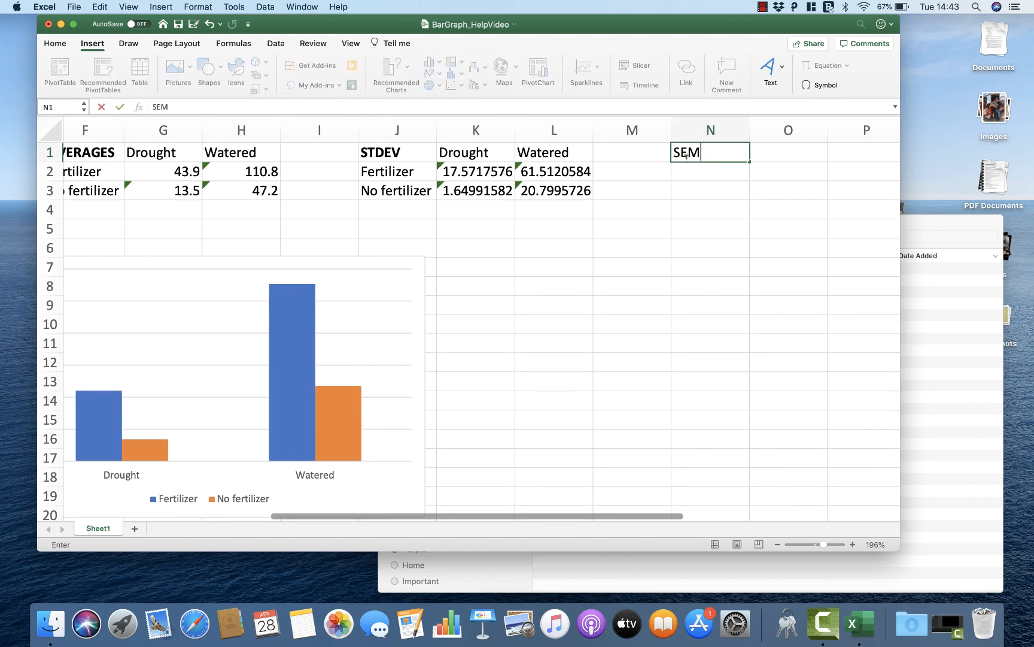
{"action": "left_click_drag", "start_coordinate": [704, 149], "coordinate": [672, 149]}
{"action": "key", "text": "super+b"}
{"action": "left_click", "coordinate": [688, 167]}
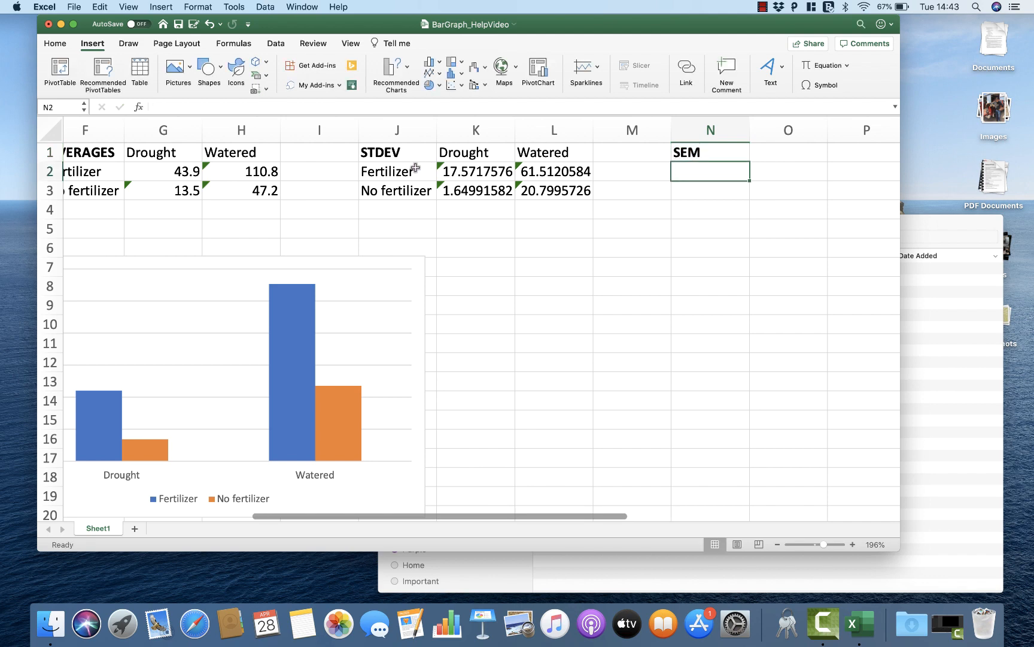
Step: Copy the Fertilizer and No fertilizer labels to N2:N3 and the Drought and Watered headings to O1:P1
{"action": "left_click_drag", "start_coordinate": [415, 167], "coordinate": [413, 190]}
{"action": "key", "text": "super+c"}
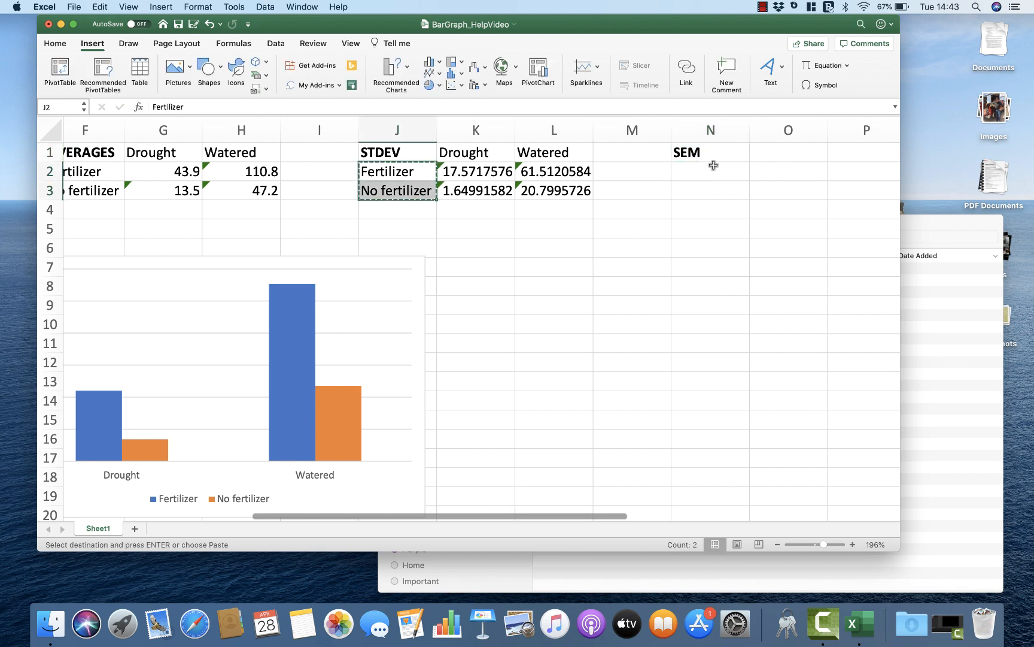
{"action": "left_click", "coordinate": [713, 167]}
{"action": "key", "text": "super+v"}
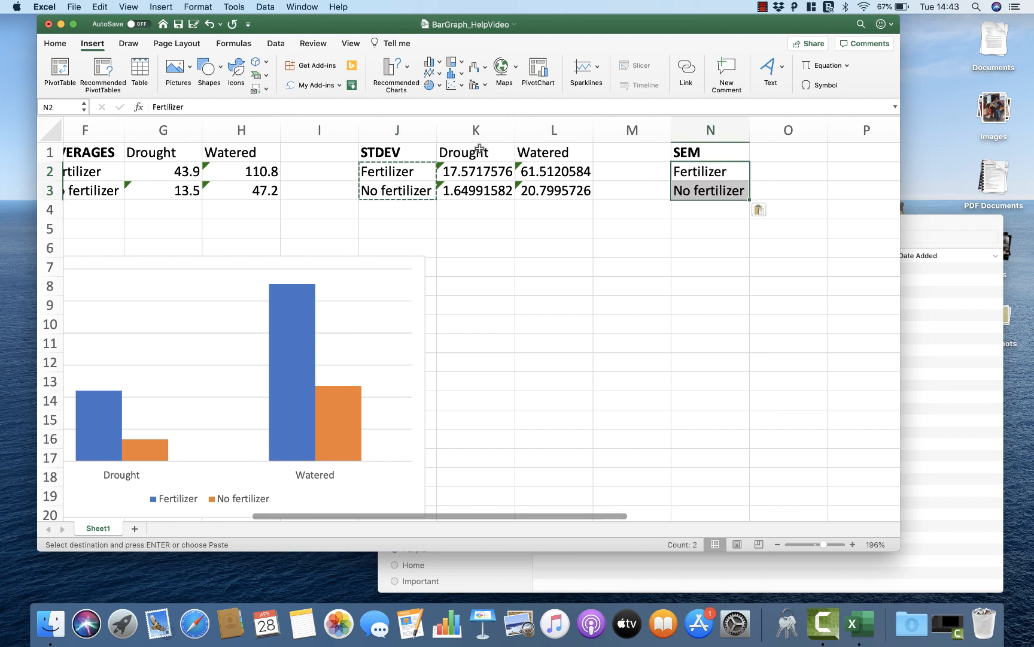
{"action": "left_click_drag", "start_coordinate": [541, 154], "coordinate": [483, 156]}
{"action": "key", "text": "super+c"}
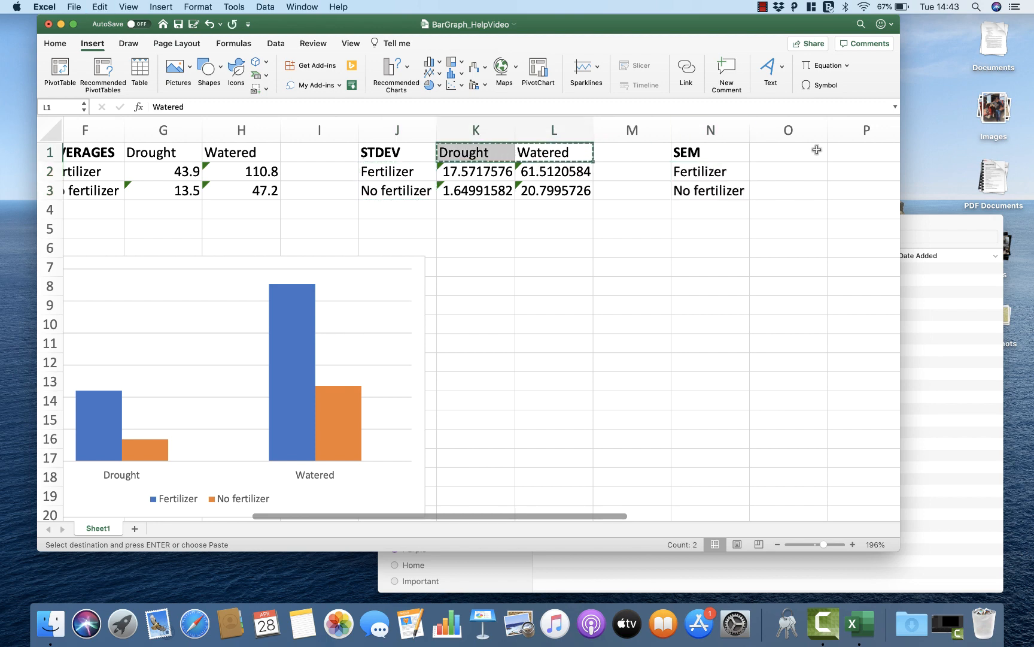
{"action": "left_click", "coordinate": [803, 155]}
{"action": "key", "text": "super+v"}
Step: Enter =K2/SQRT(10) in O2 for the standard error of the Fertilizer and Drought combination
{"action": "scroll", "coordinate": [804, 155], "scroll_direction": "right", "scroll_amount": 5}
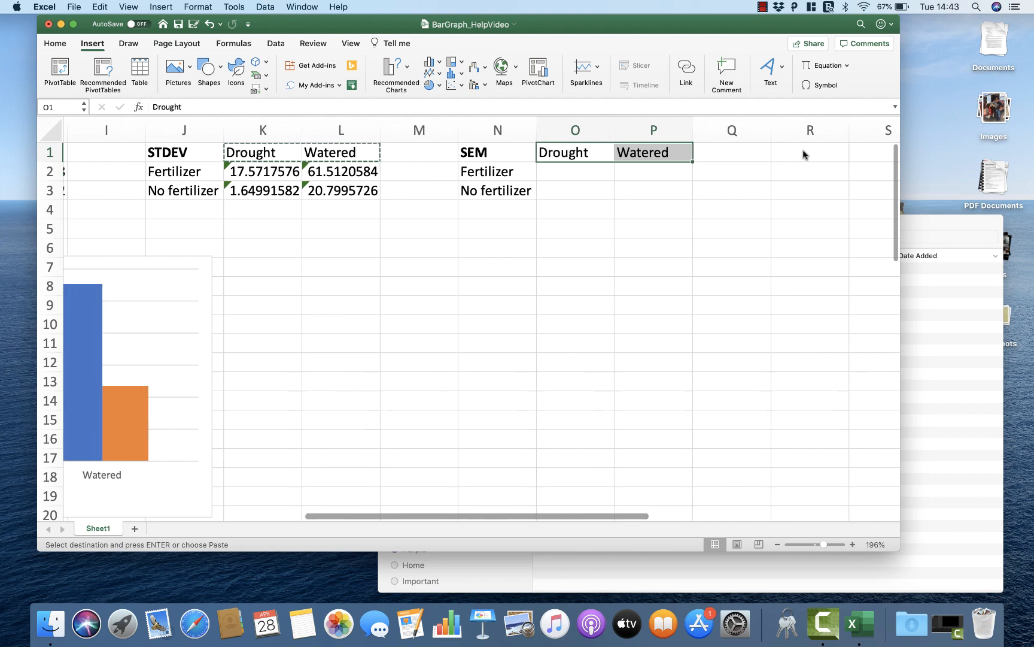
{"action": "left_click", "coordinate": [581, 176]}
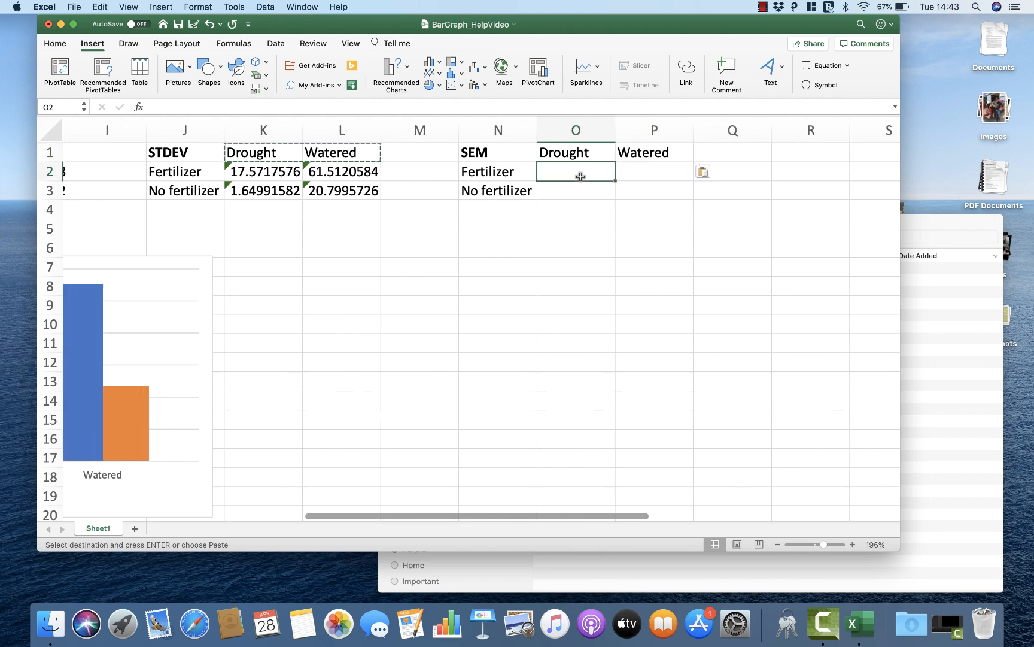
{"action": "type", "text": "="}
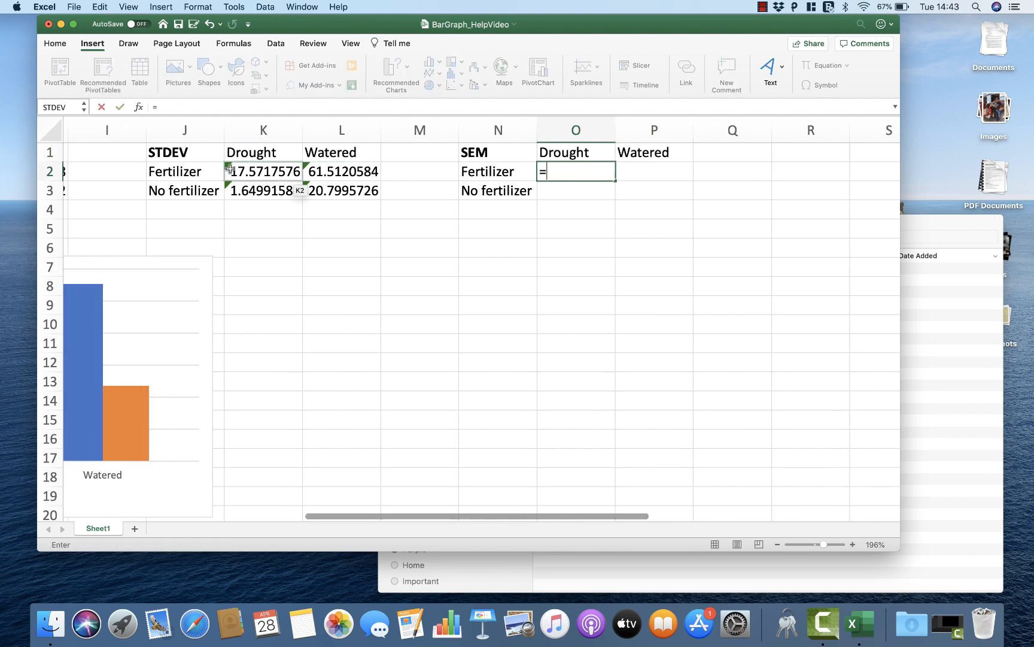
{"action": "left_click", "coordinate": [258, 171]}
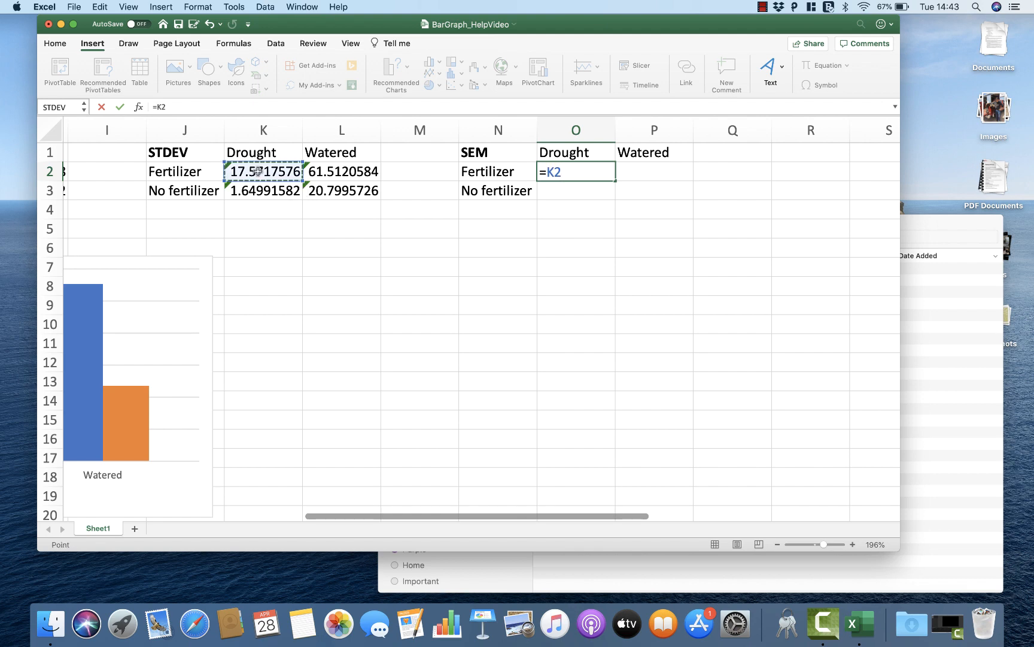
{"action": "type", "text": "/SQ"}
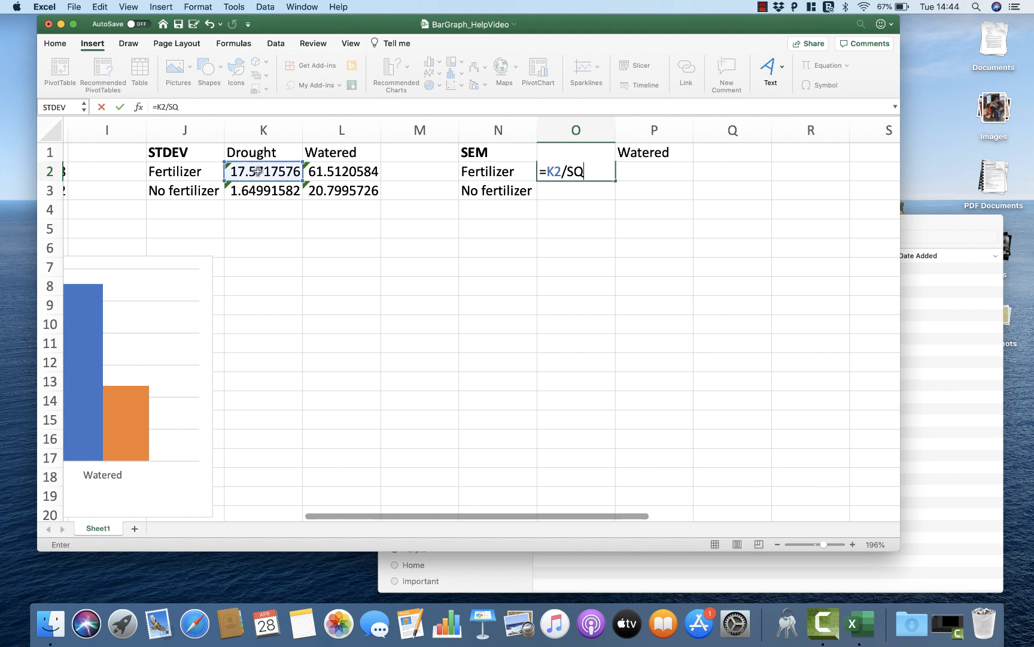
{"action": "type", "text": "RT("}
{"action": "scroll", "coordinate": [183, 182], "scroll_direction": "left", "scroll_amount": 5}
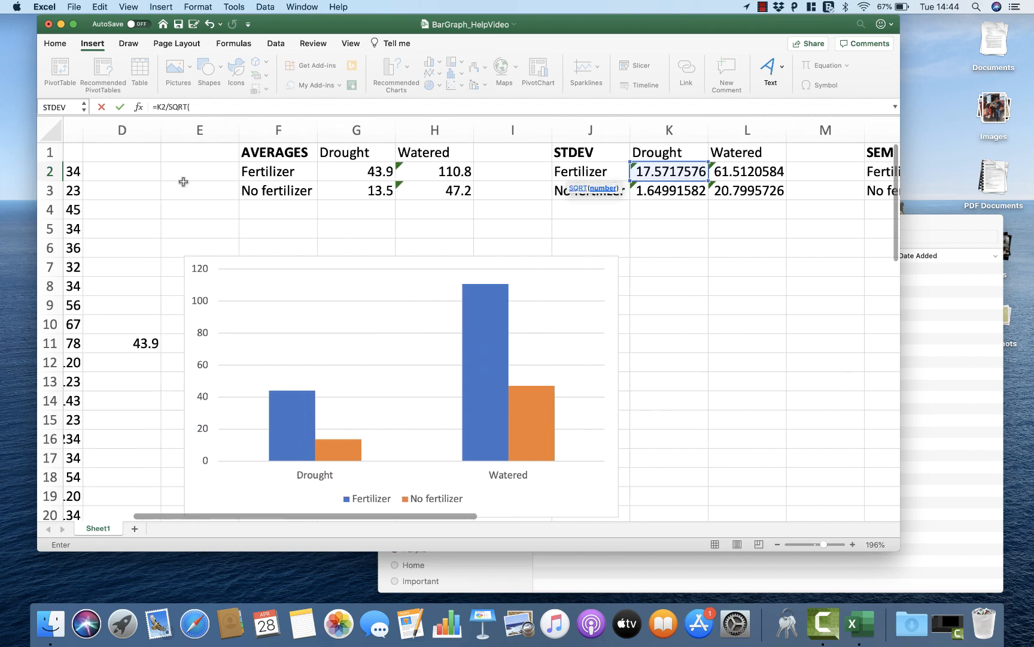
{"action": "scroll", "coordinate": [183, 181], "scroll_direction": "left", "scroll_amount": 5}
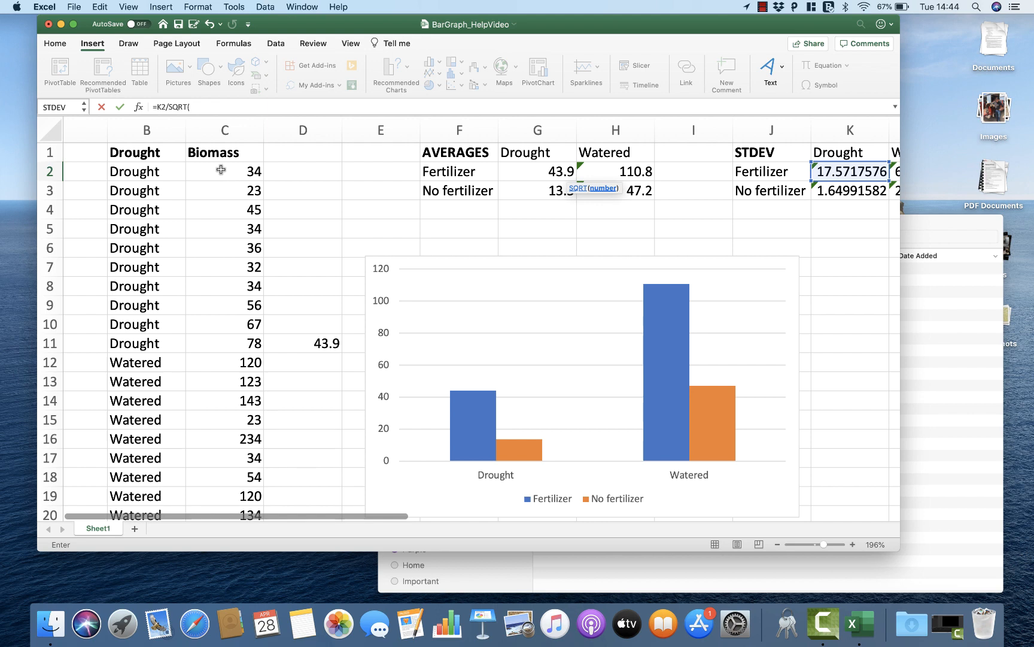
{"action": "left_click", "coordinate": [221, 191]}
{"action": "left_click_drag", "start_coordinate": [221, 191], "coordinate": [227, 349]}
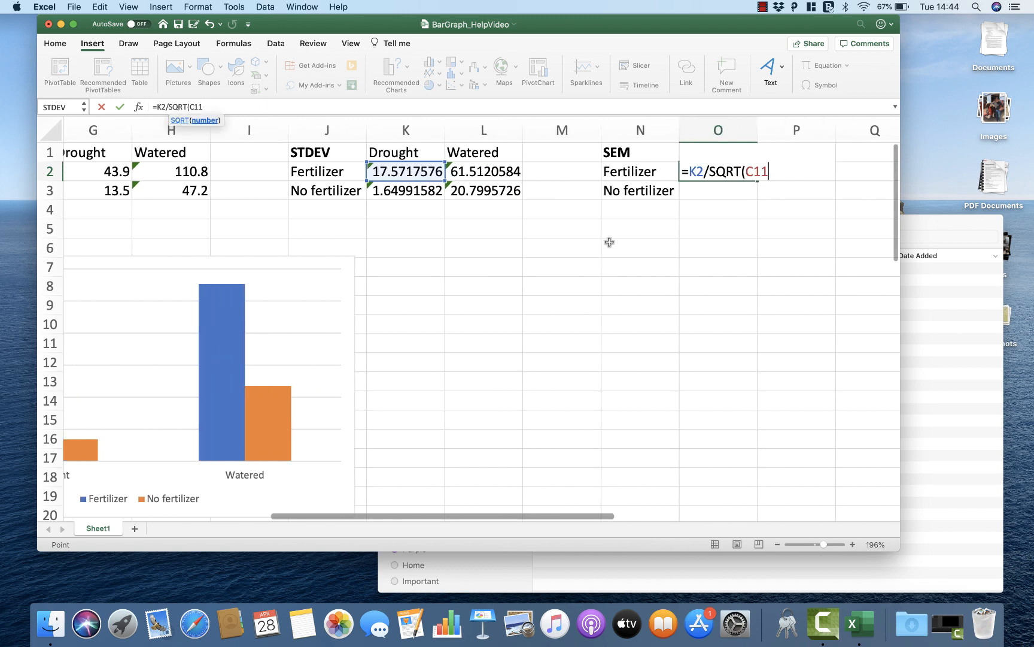
{"action": "key", "text": "BackSpace"}
{"action": "key", "text": "BackSpace"}
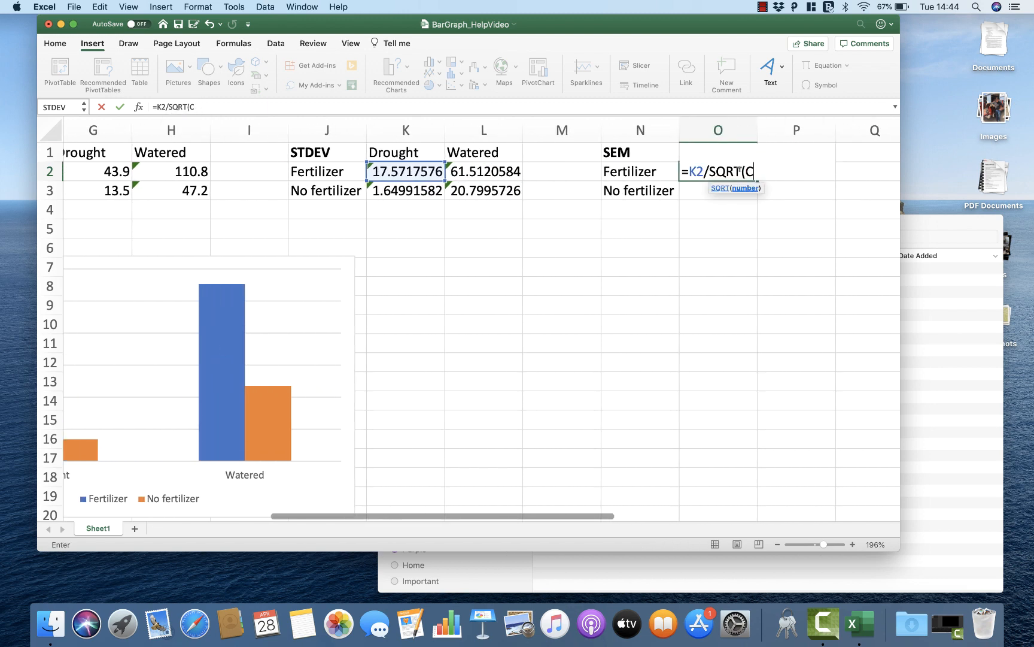
{"action": "type", "text": "0)"}
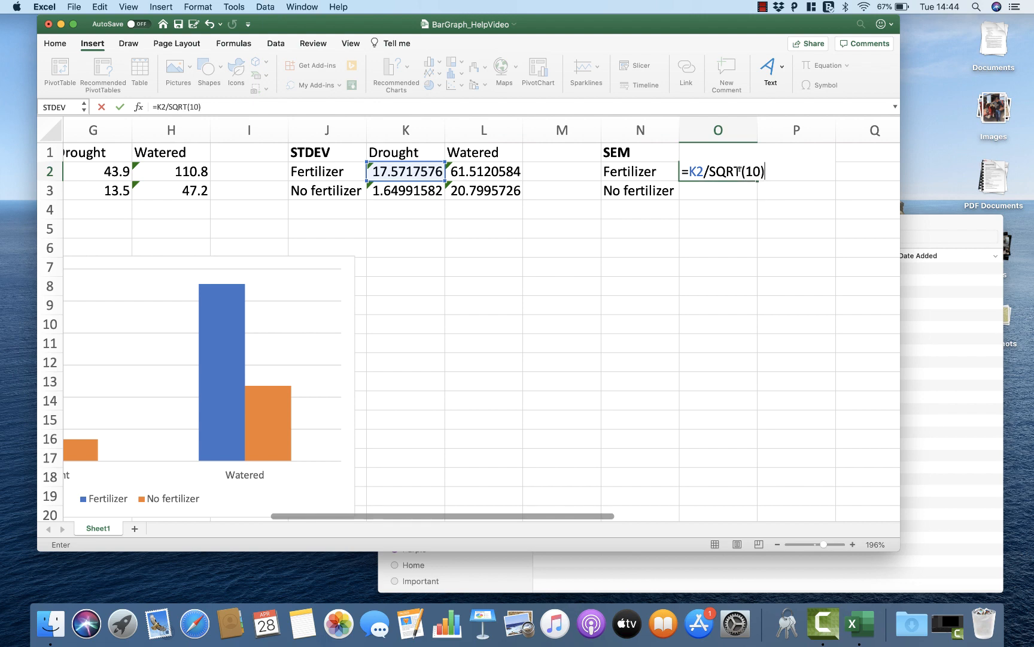
{"action": "key", "text": "Return"}
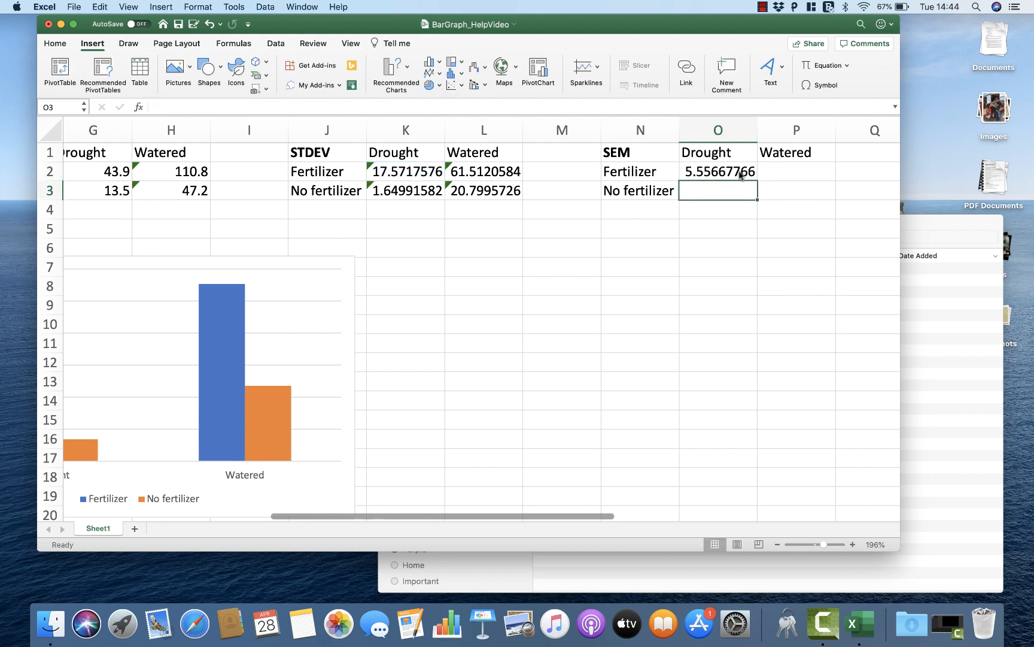
Step: Enter =K3/SQRT(10) in O3 for the standard error of the No fertilizer and Drought combination
{"action": "left_click", "coordinate": [741, 174]}
{"action": "key", "text": "Down"}
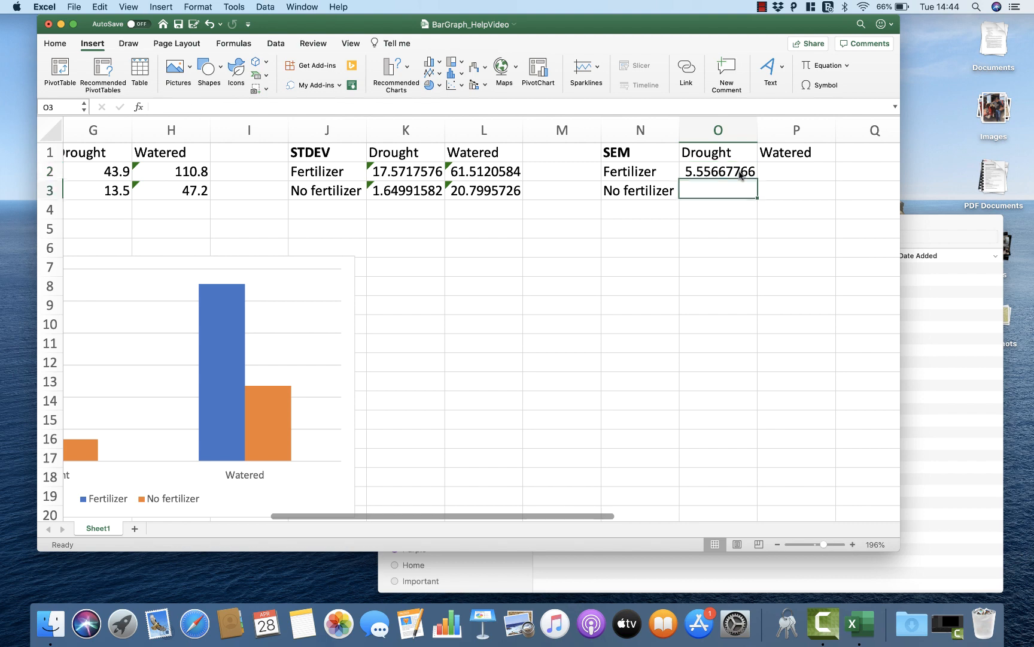
{"action": "type", "text": "="}
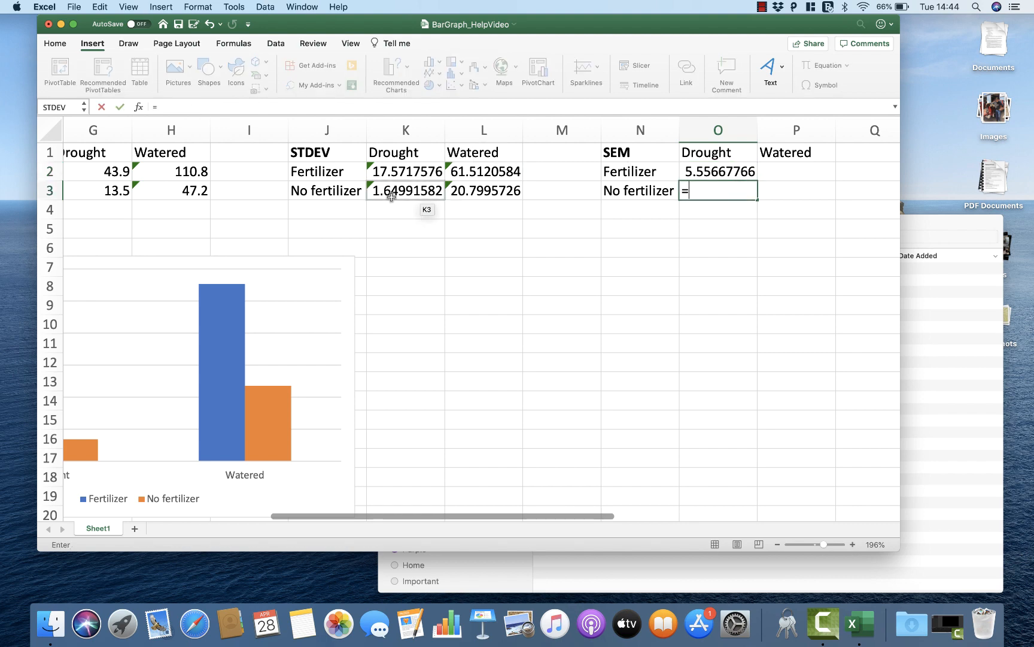
{"action": "left_click", "coordinate": [392, 196]}
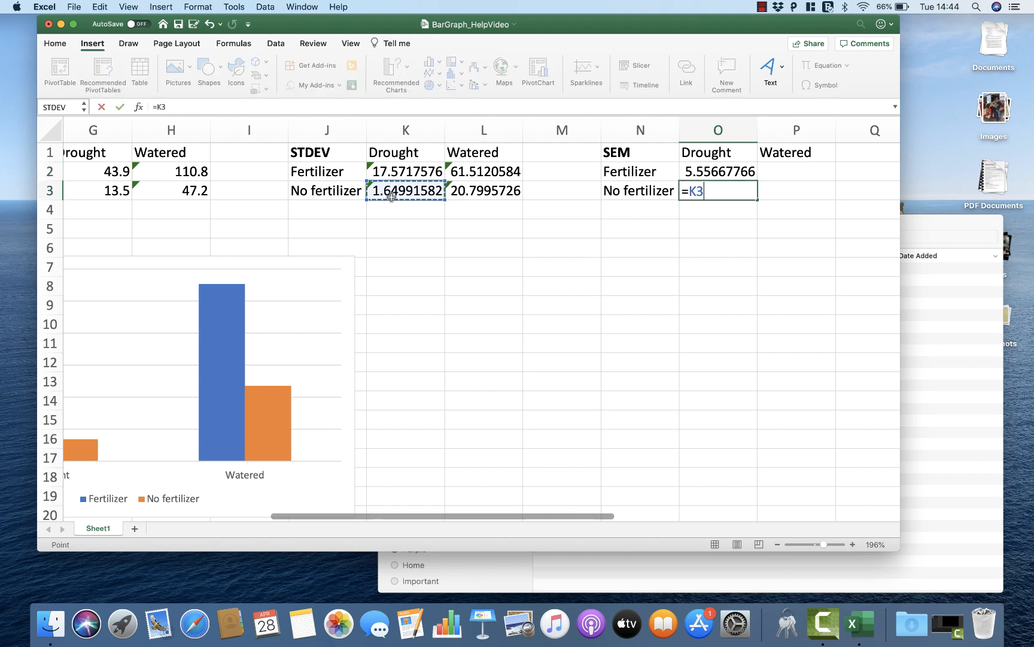
{"action": "type", "text": "/SQRT"}
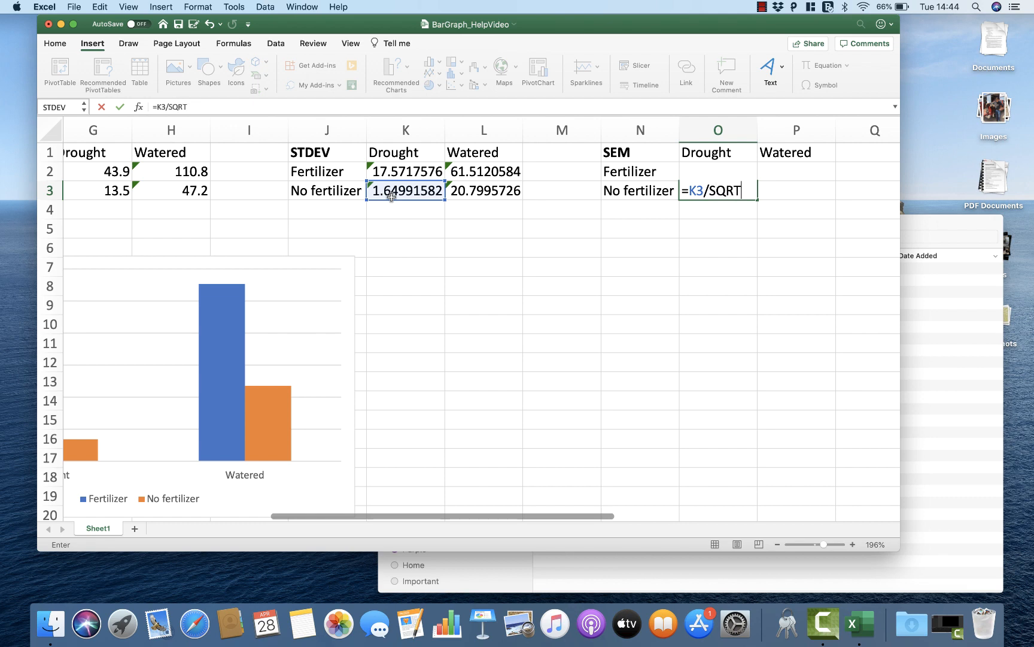
{"action": "type", "text": "(10)"}
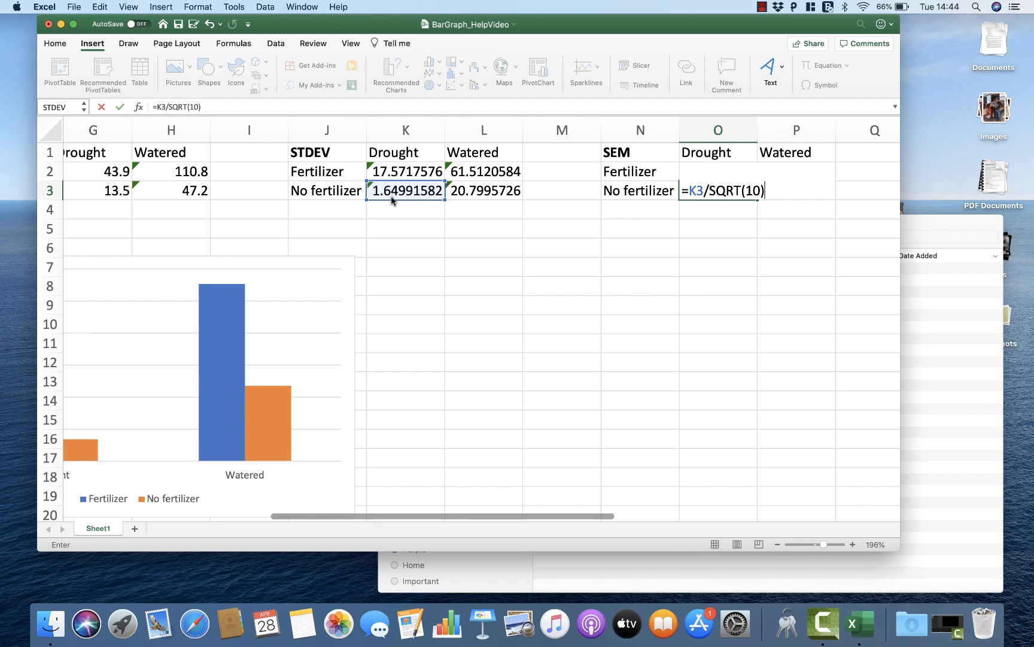
{"action": "key", "text": "Return"}
Step: Enter =L2/SQRT(10) in P2 for the standard error of the Fertilizer and Watered combination
{"action": "key", "text": "Up"}
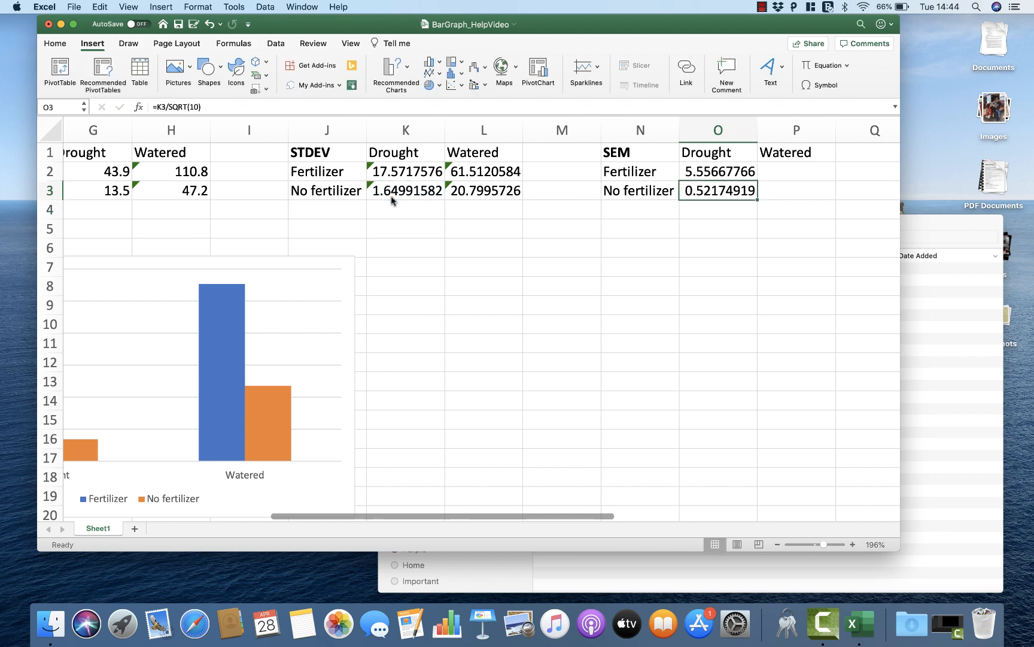
{"action": "key", "text": "Up"}
{"action": "key", "text": "Right"}
{"action": "type", "text": "="}
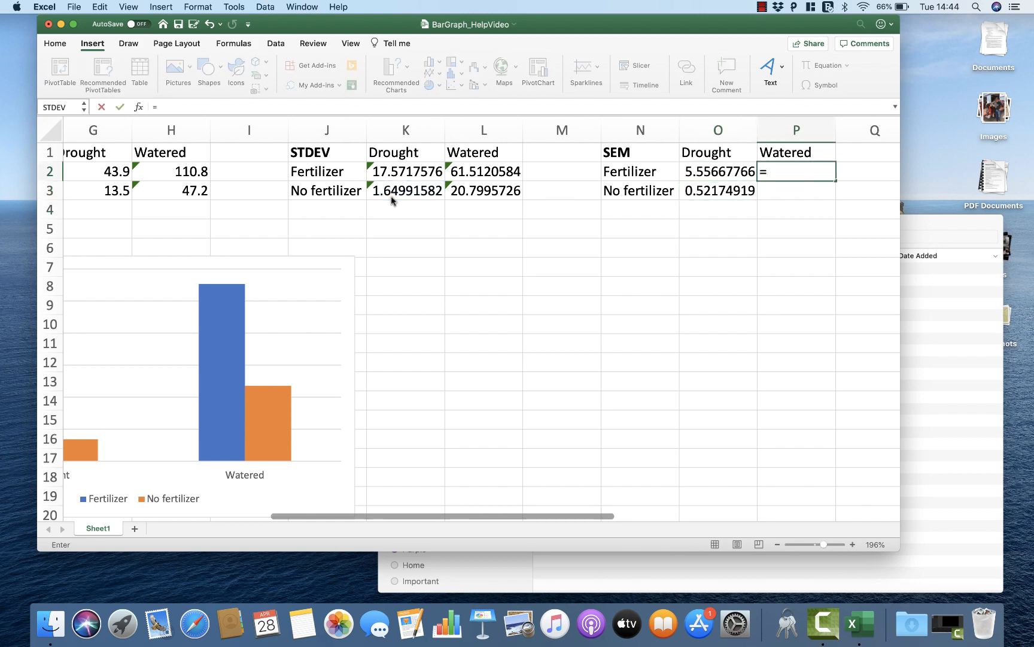
{"action": "left_click", "coordinate": [454, 169]}
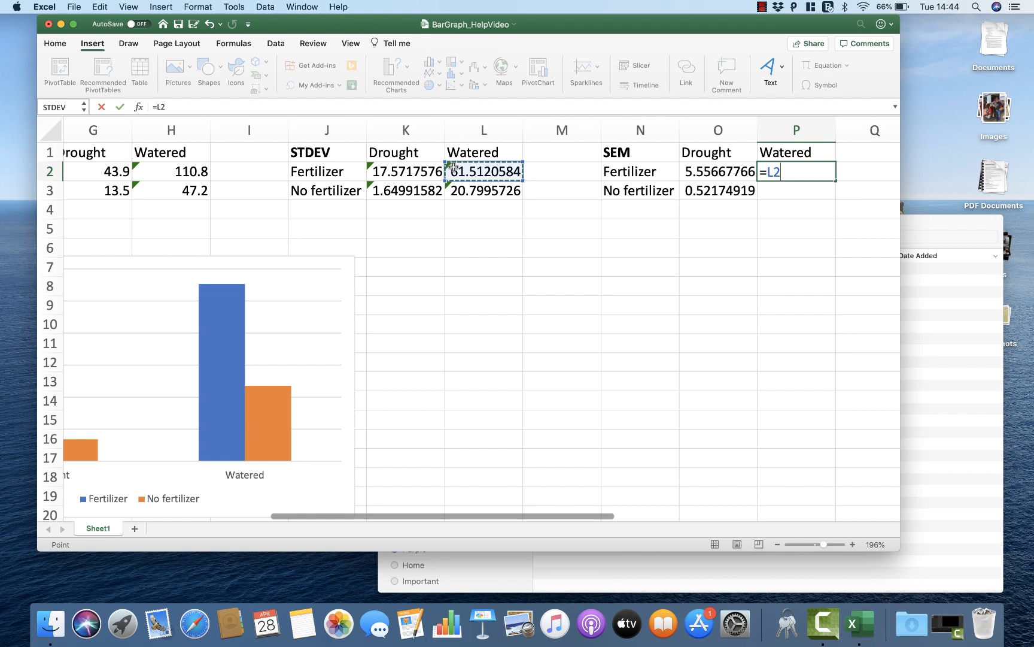
{"action": "type", "text": "/SQ"}
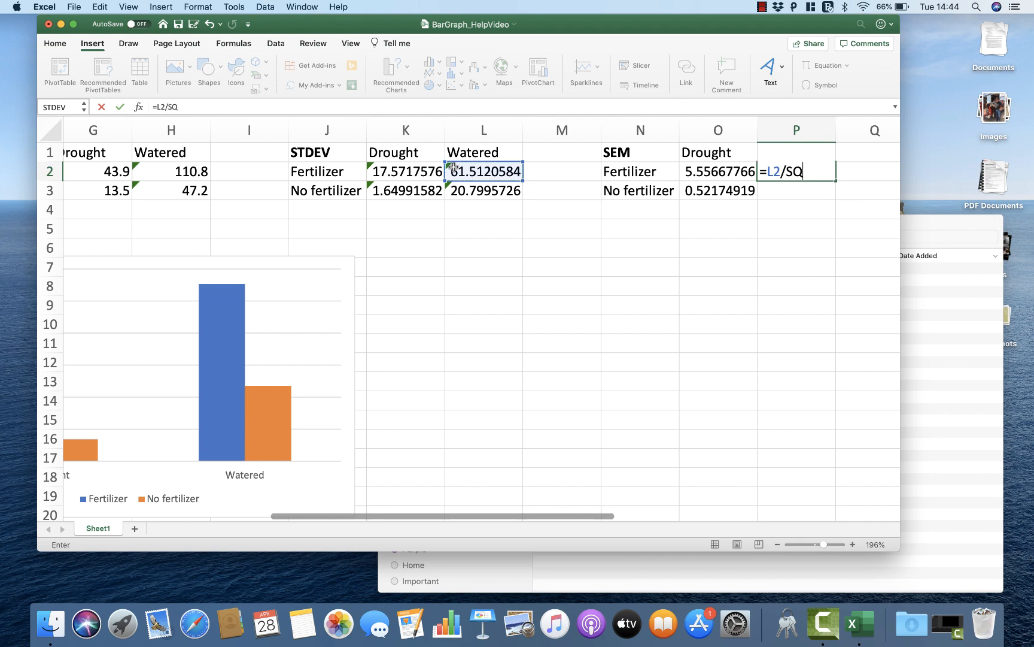
{"action": "type", "text": "RT(10)"}
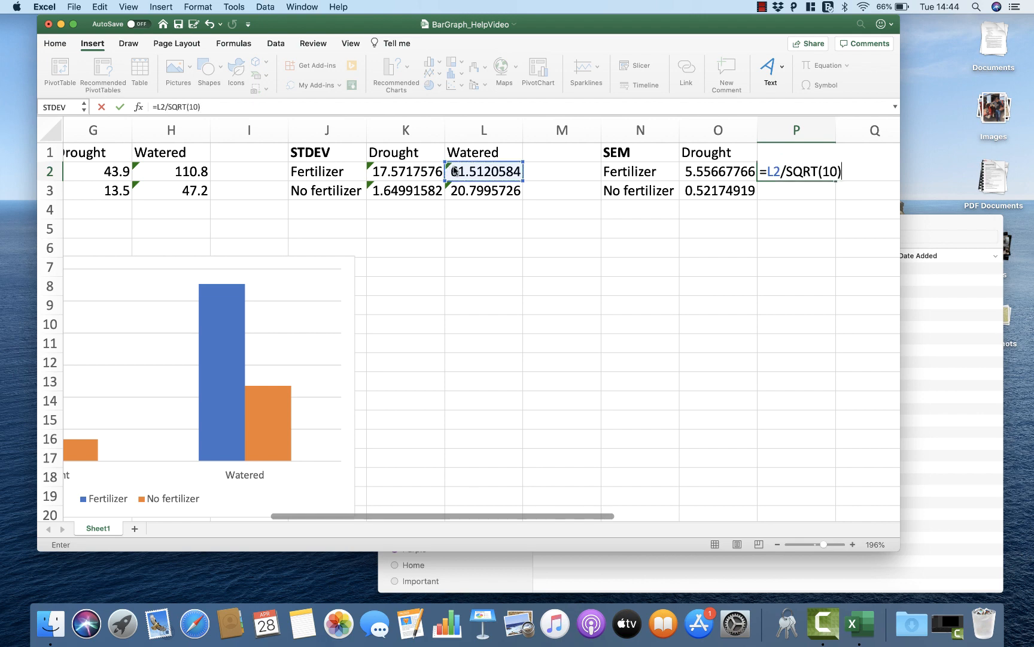
{"action": "key", "text": "Return"}
Step: Enter =L3/SQRT(10) in P3 for the standard error of the No fertilizer and Watered combination
{"action": "type", "text": "="}
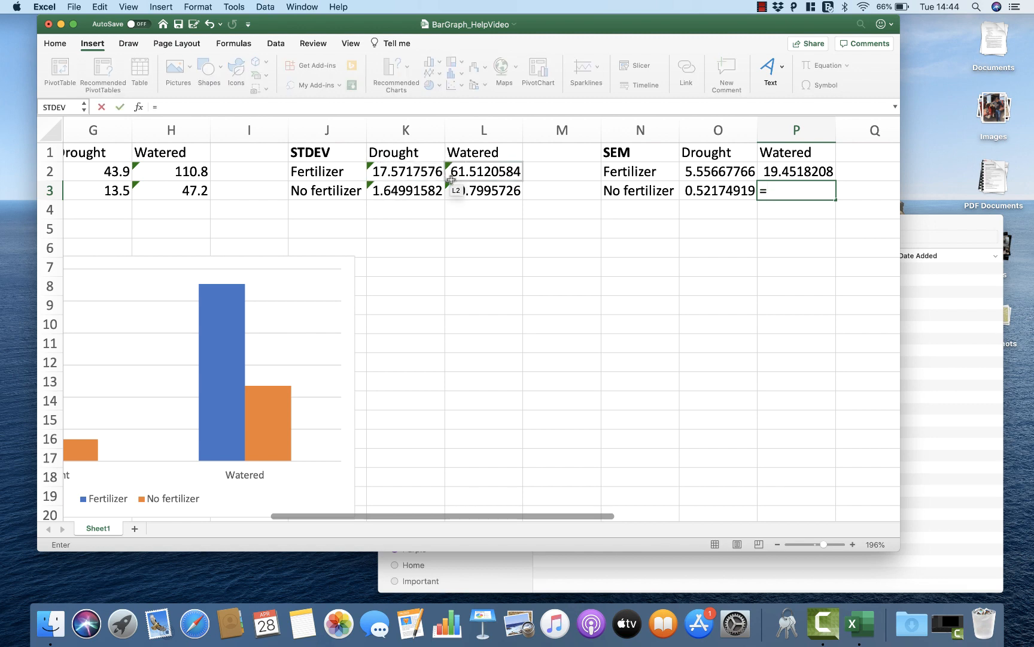
{"action": "left_click", "coordinate": [455, 191]}
{"action": "type", "text": "/"}
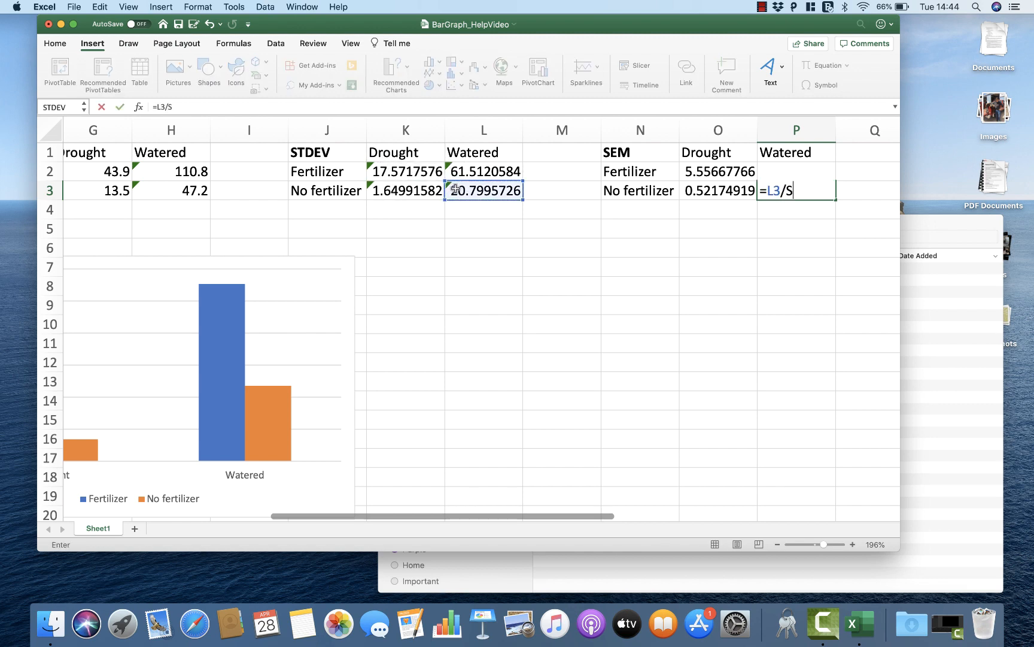
{"action": "type", "text": "SQE"}
{"action": "key", "text": "BackSpace"}
{"action": "type", "text": "RT(10)"}
{"action": "key", "text": "Return"}
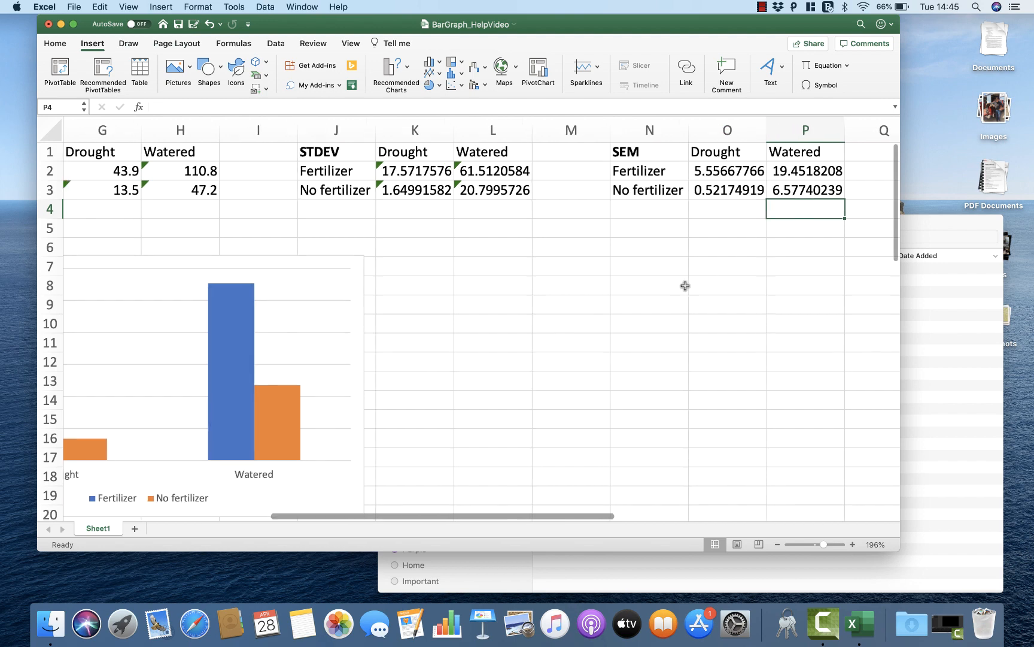
{"action": "scroll", "coordinate": [686, 286], "scroll_direction": "left", "scroll_amount": 5}
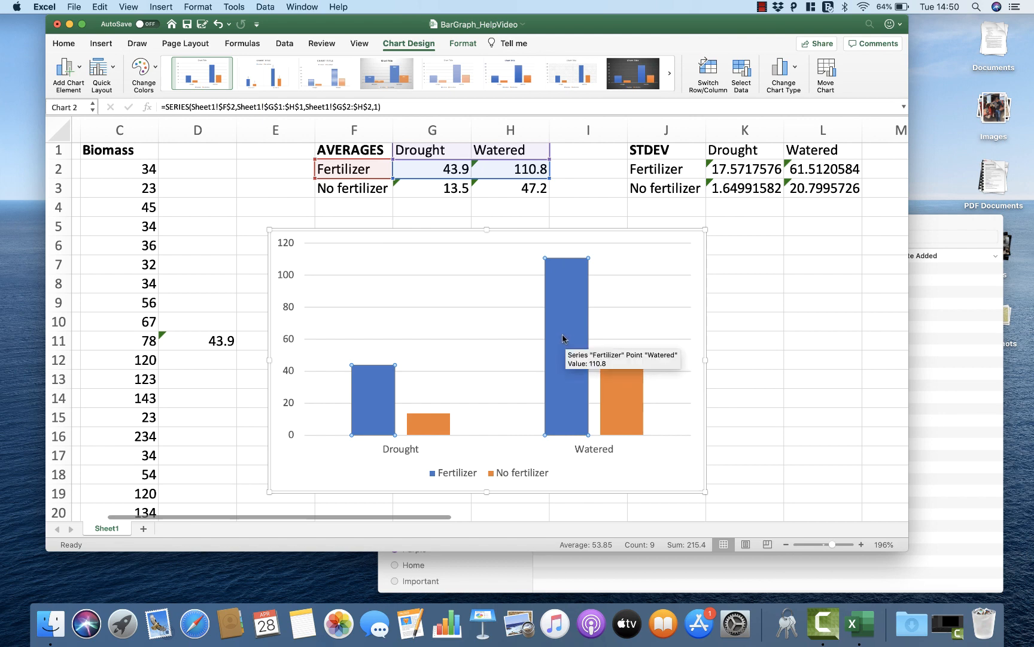
{"action": "scroll", "coordinate": [562, 339], "scroll_direction": "up", "scroll_amount": 1}
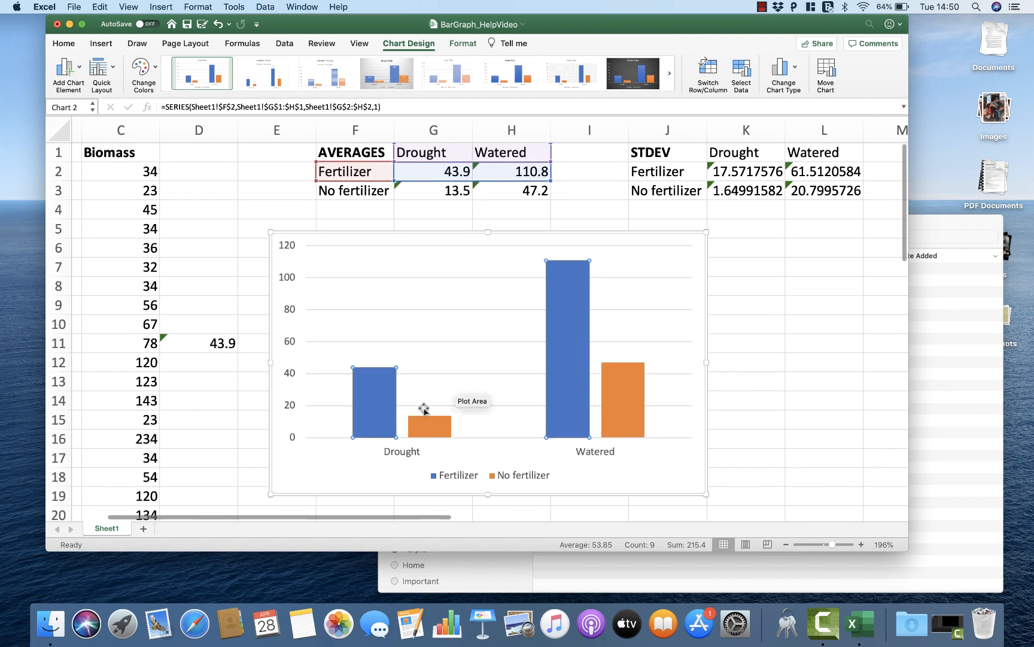
Step: Add error bars to the Fertilizer series of the bar graph and open their detailed formatting options
{"action": "left_click", "coordinate": [372, 400]}
{"action": "left_click", "coordinate": [428, 423]}
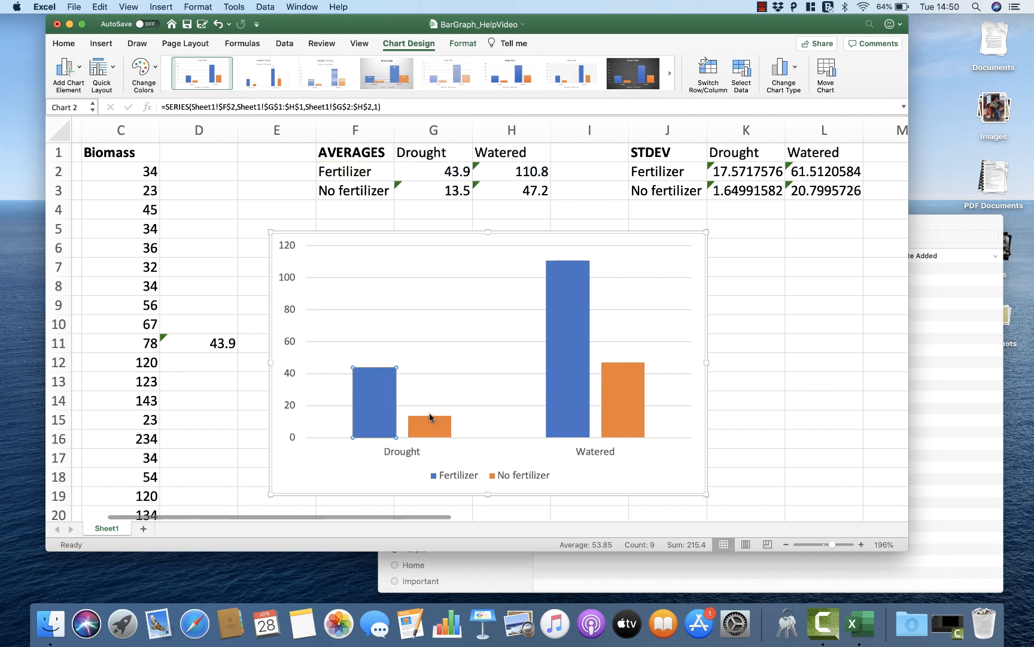
{"action": "left_click", "coordinate": [379, 402]}
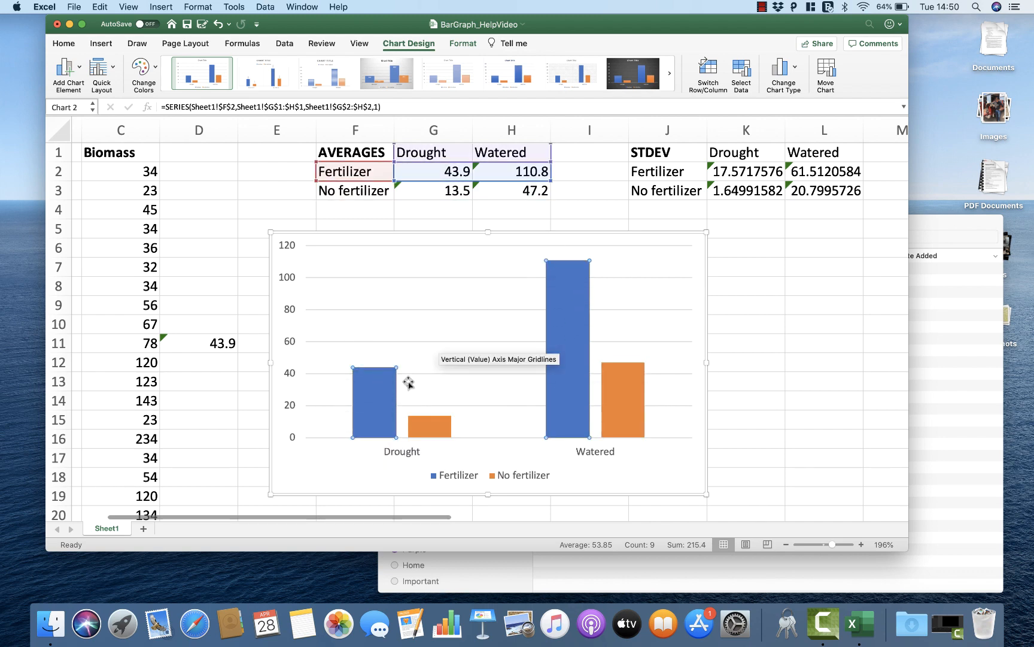
{"action": "scroll", "coordinate": [587, 338], "scroll_direction": "right", "scroll_amount": 1}
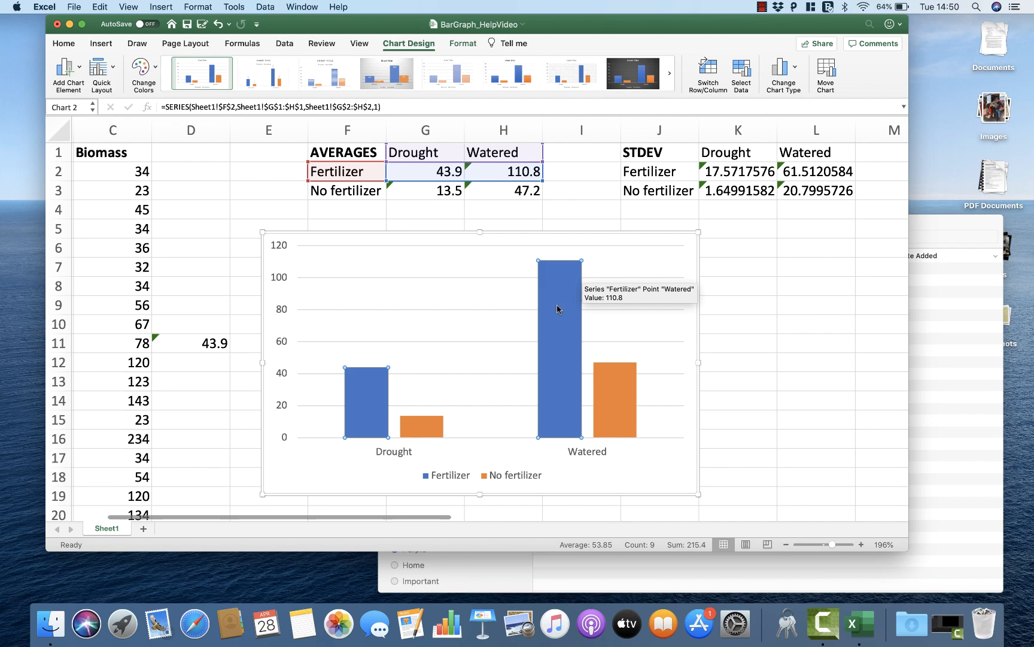
{"action": "scroll", "coordinate": [556, 309], "scroll_direction": "right", "scroll_amount": 2}
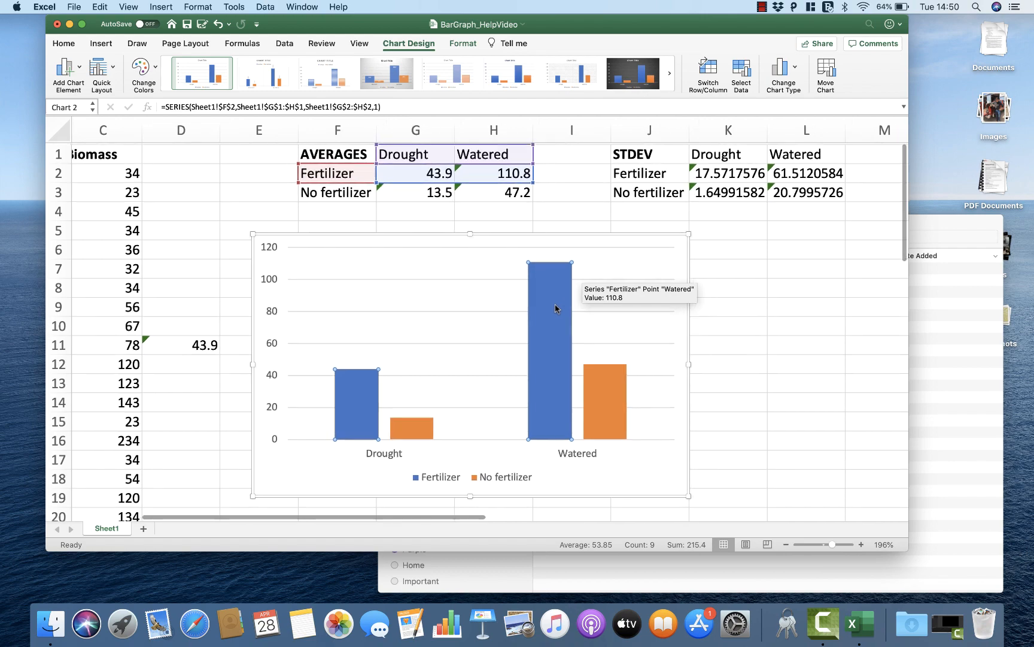
{"action": "scroll", "coordinate": [543, 298], "scroll_direction": "right", "scroll_amount": 15}
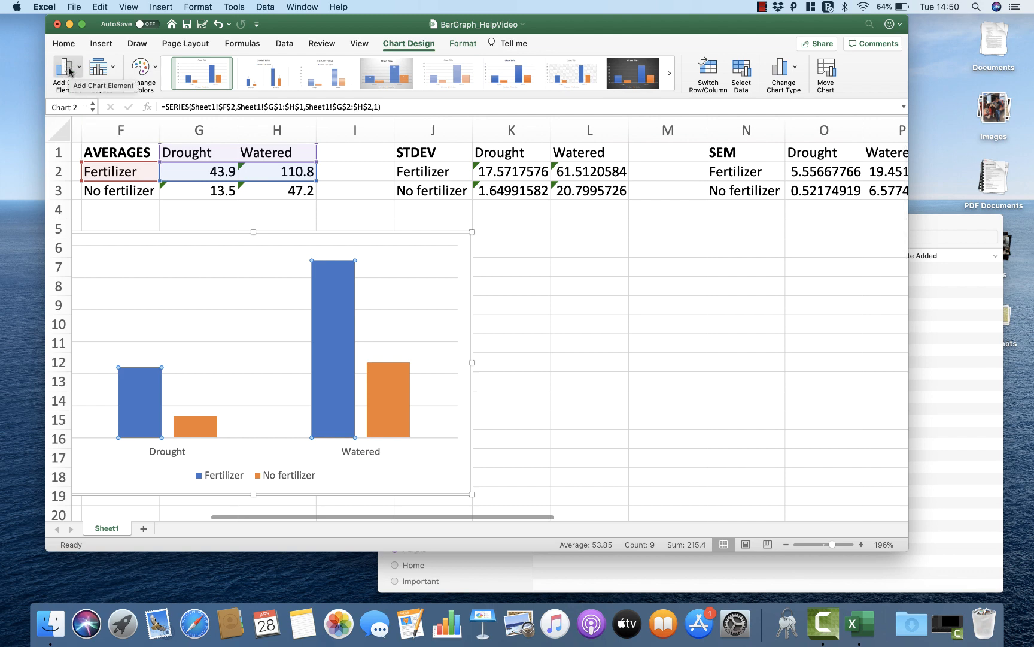
{"action": "left_click", "coordinate": [73, 75]}
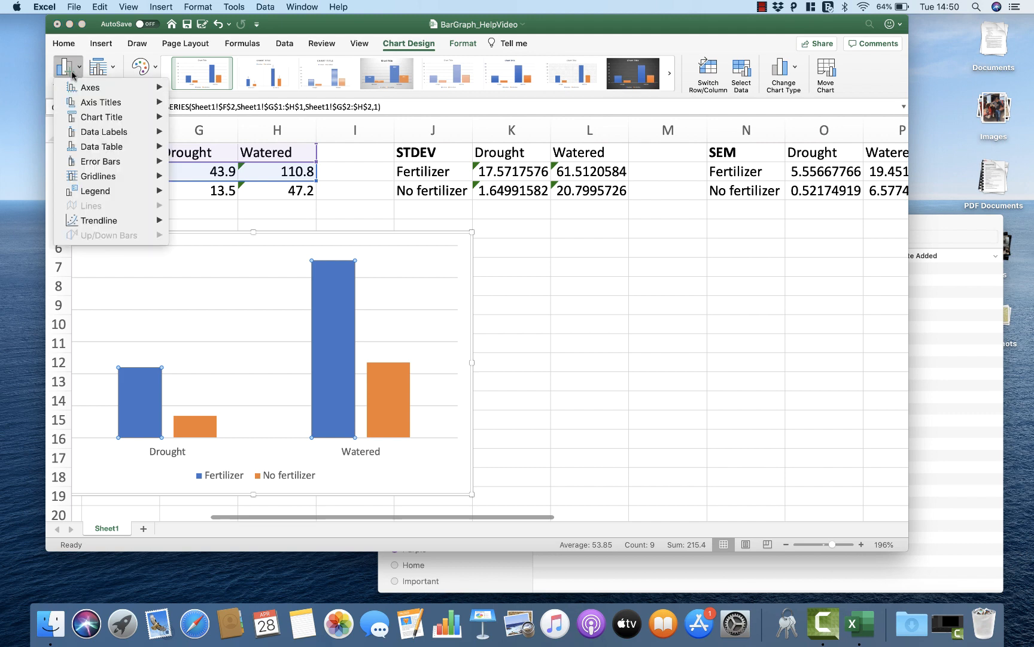
{"action": "mouse_move", "coordinate": [100, 167]}
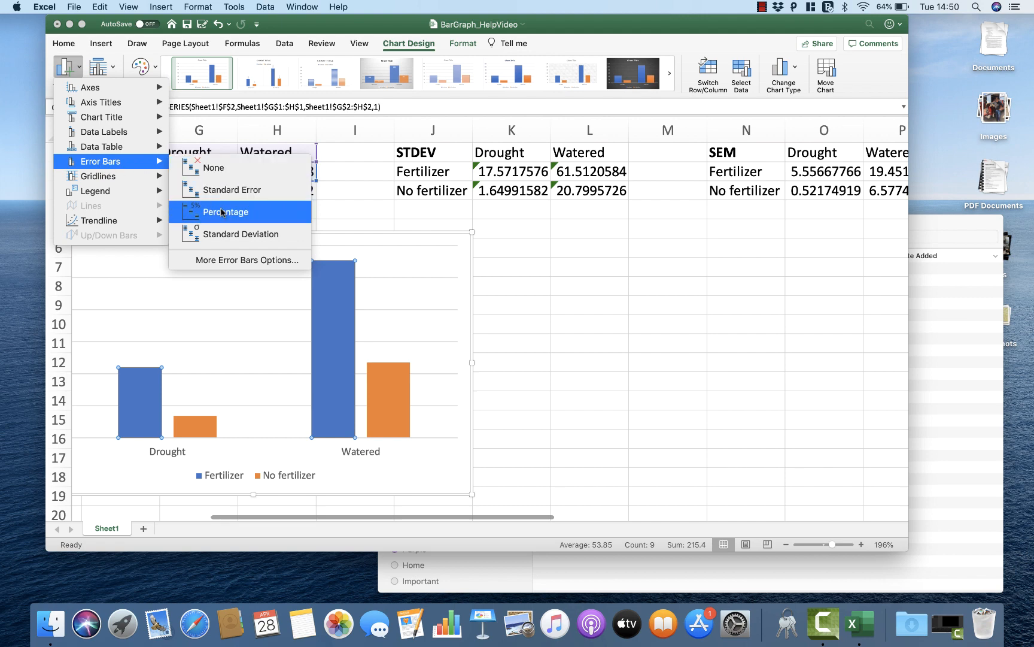
{"action": "left_click", "coordinate": [228, 261]}
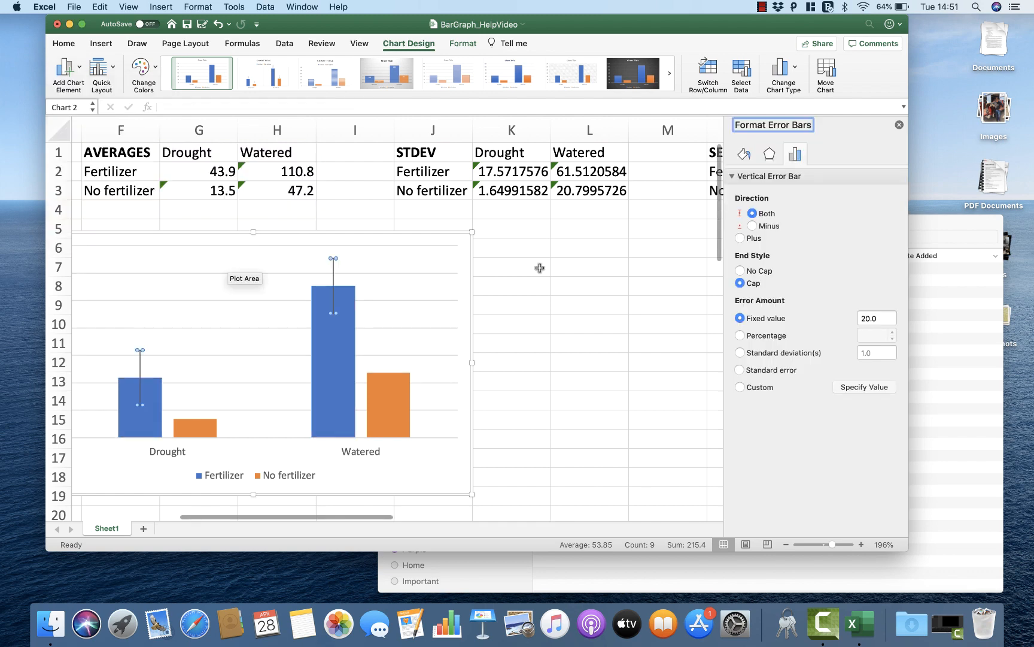
Step: Set the error amount of the Fertilizer series' vertical error bars to Custom
{"action": "scroll", "coordinate": [631, 294], "scroll_direction": "right", "scroll_amount": 5}
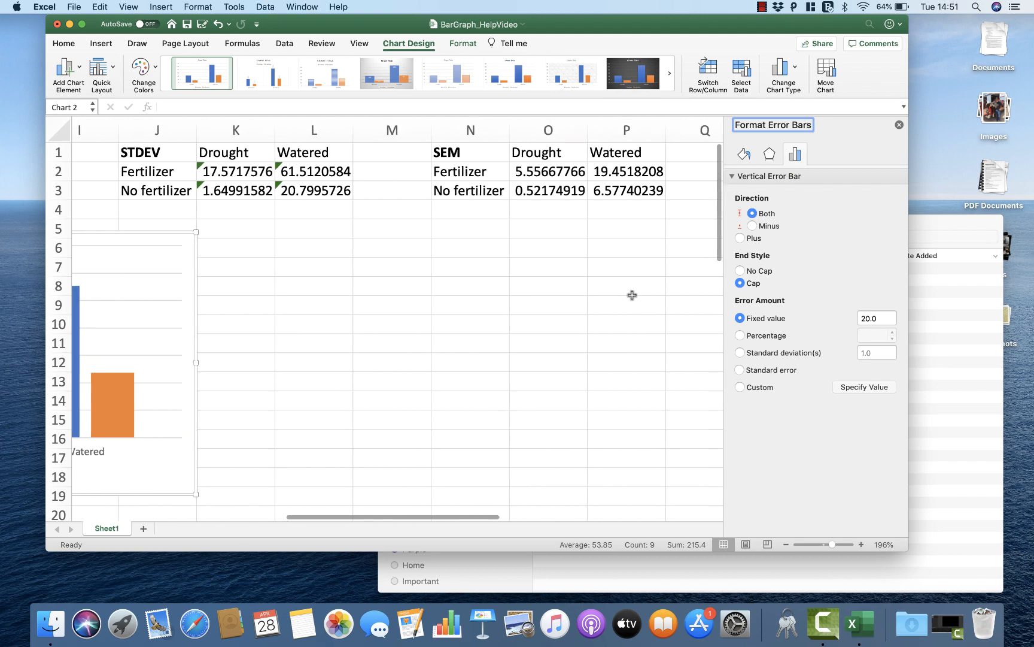
{"action": "scroll", "coordinate": [631, 294], "scroll_direction": "right", "scroll_amount": 2}
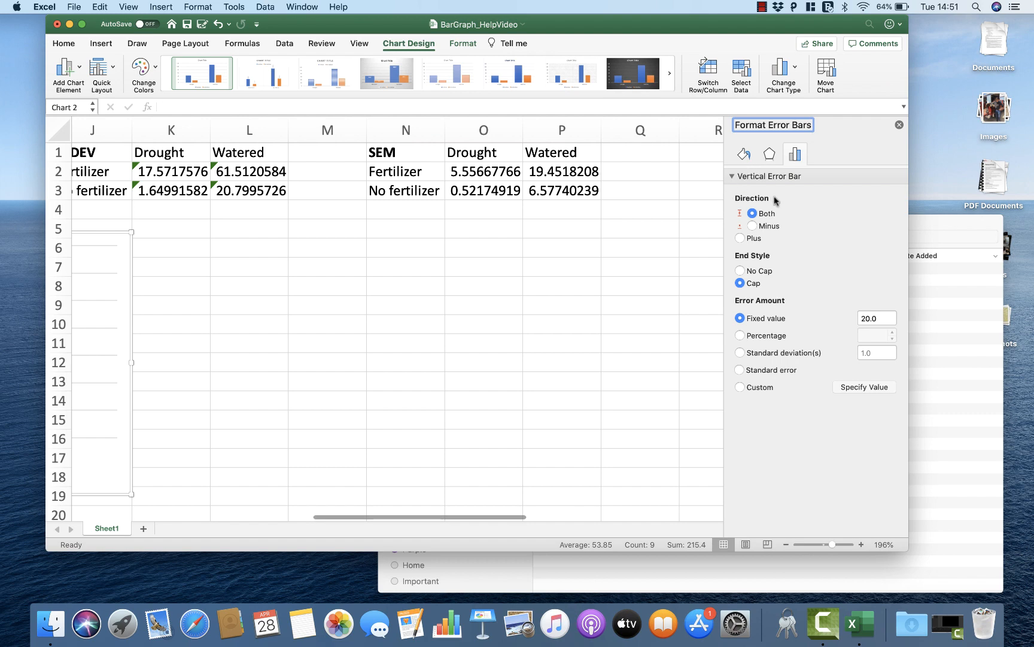
{"action": "left_click", "coordinate": [745, 153]}
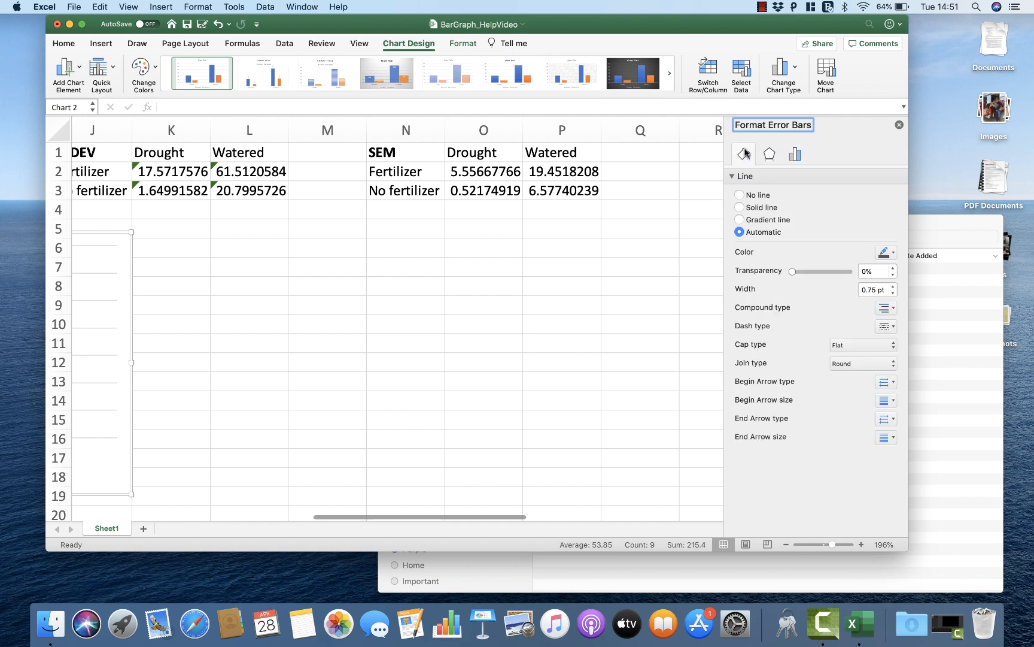
{"action": "left_click", "coordinate": [771, 156]}
{"action": "left_click", "coordinate": [745, 156]}
{"action": "left_click", "coordinate": [765, 158]}
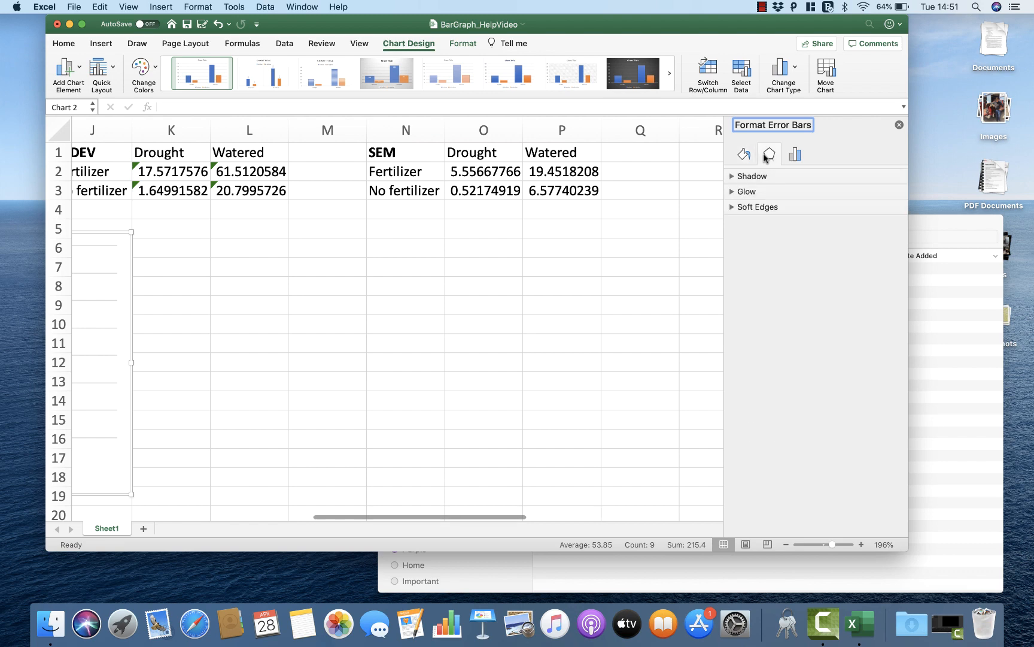
{"action": "left_click", "coordinate": [801, 157]}
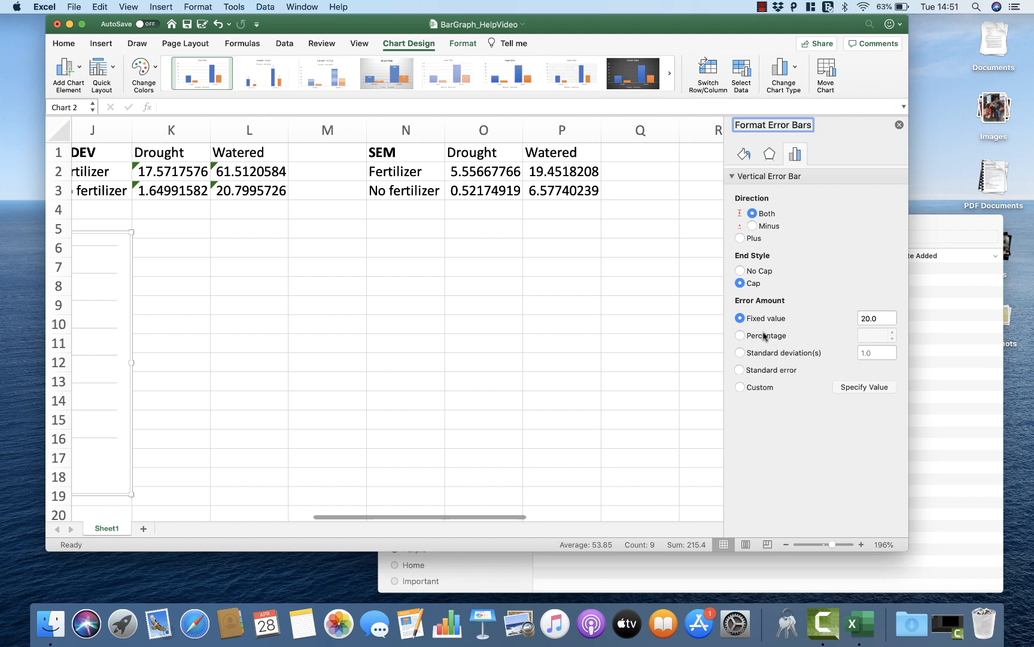
{"action": "left_click", "coordinate": [741, 388]}
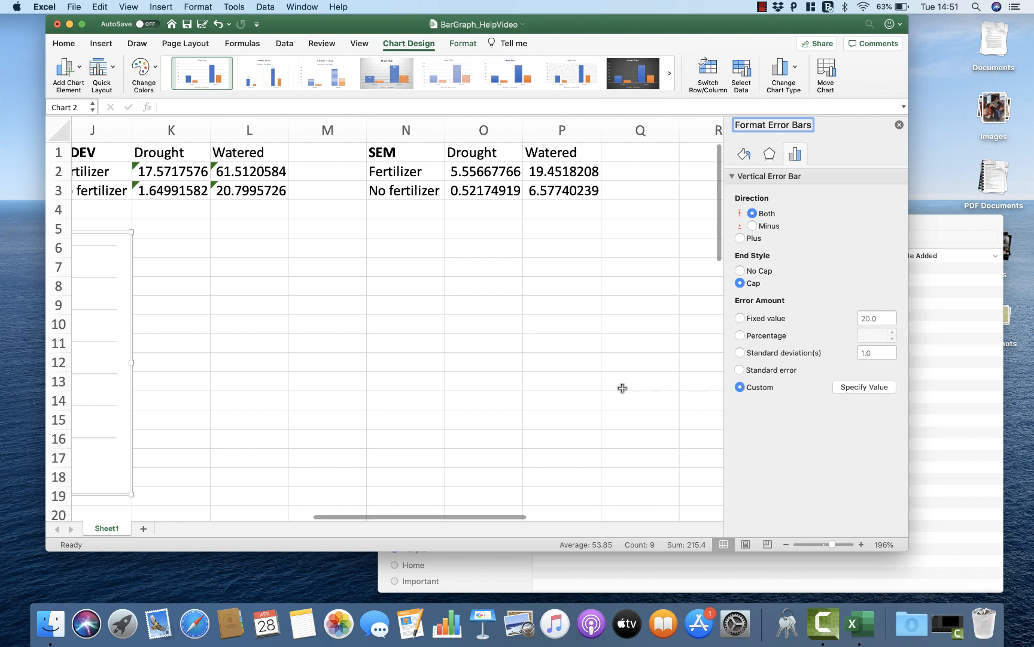
Step: Specify the SEM cells O2:P2 as the custom positive error value for the Fertilizer error bars
{"action": "scroll", "coordinate": [623, 388], "scroll_direction": "left", "scroll_amount": 5}
{"action": "scroll", "coordinate": [622, 388], "scroll_direction": "right", "scroll_amount": 3}
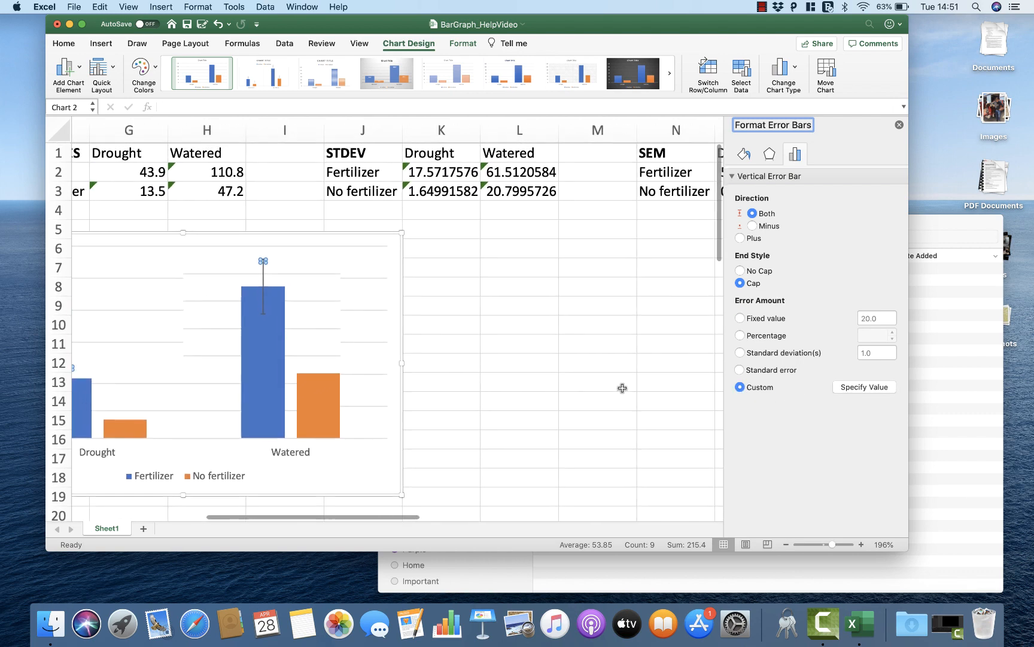
{"action": "scroll", "coordinate": [503, 351], "scroll_direction": "right", "scroll_amount": 2}
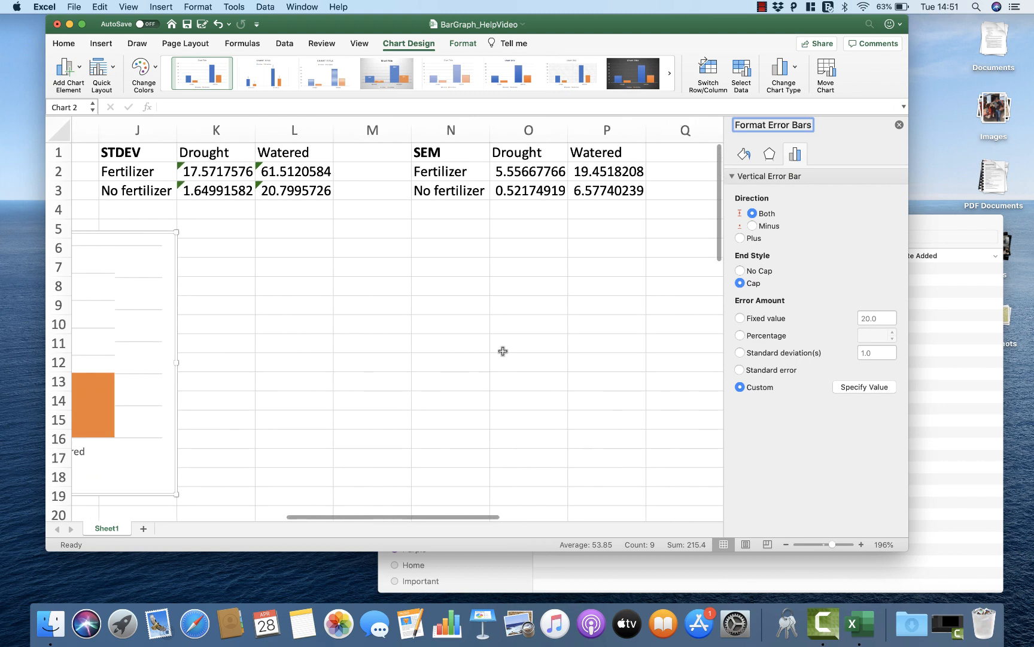
{"action": "left_click", "coordinate": [856, 388]}
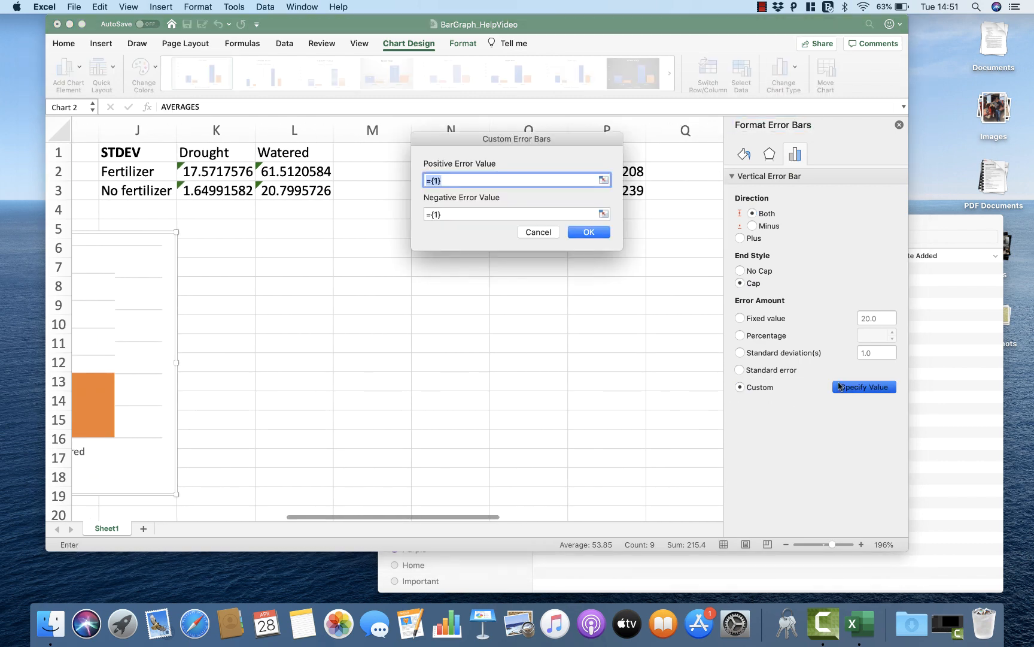
{"action": "left_click_drag", "start_coordinate": [563, 142], "coordinate": [564, 285]}
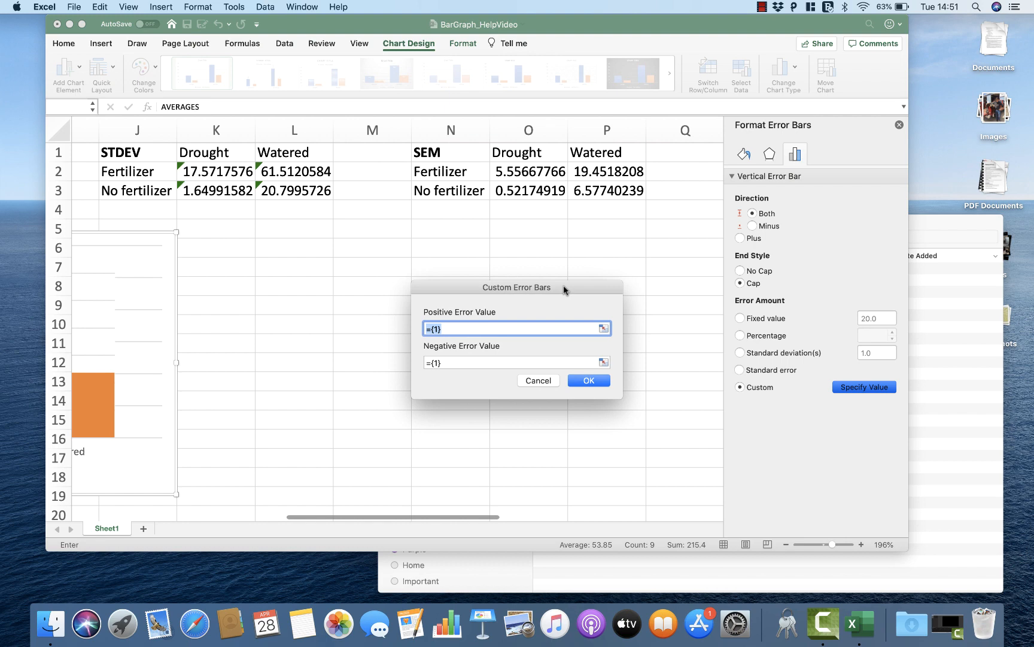
{"action": "left_click", "coordinate": [584, 174]}
{"action": "left_click_drag", "start_coordinate": [585, 175], "coordinate": [543, 175]}
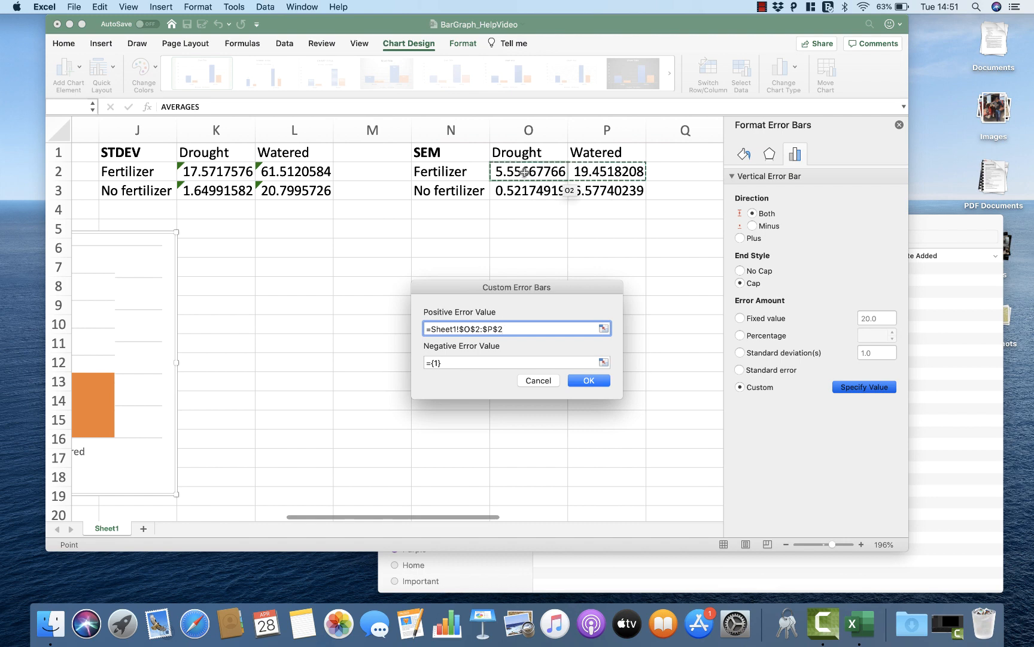
Step: Replace the custom negative error value with the SEM cells O2:P2 and apply the custom error bars
{"action": "left_click_drag", "start_coordinate": [449, 361], "coordinate": [388, 364]}
{"action": "key", "text": "BackSpace"}
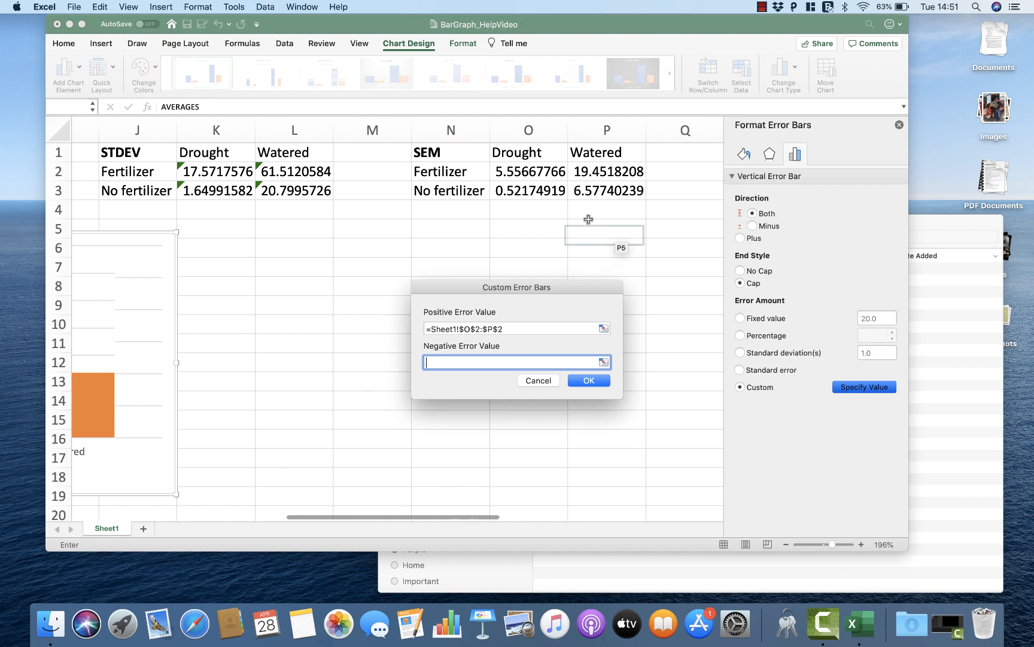
{"action": "left_click_drag", "start_coordinate": [606, 171], "coordinate": [532, 172]}
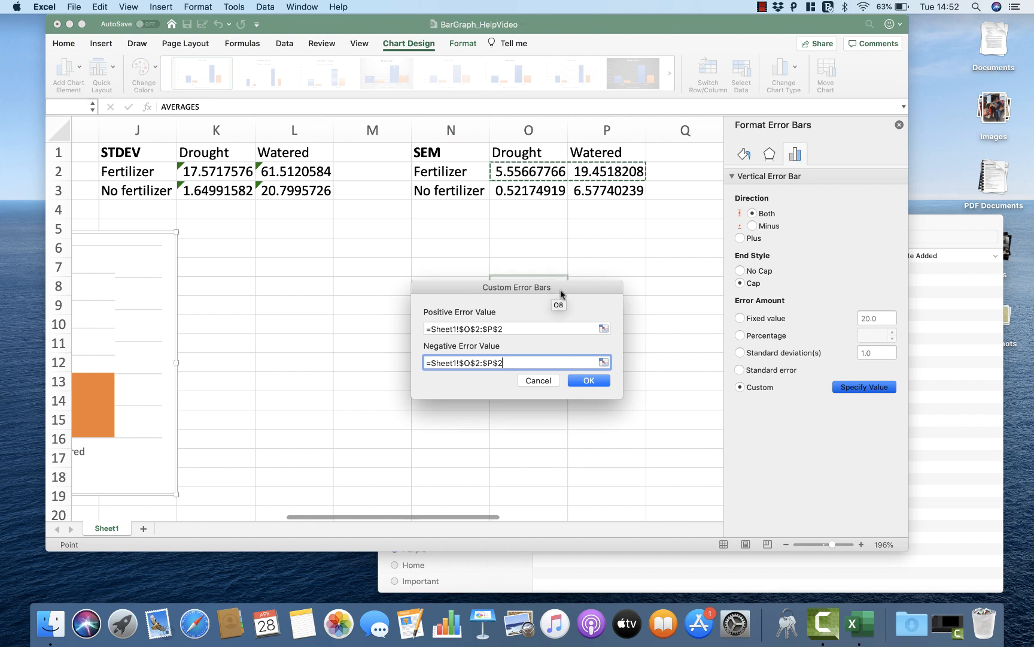
{"action": "left_click", "coordinate": [587, 382]}
{"action": "scroll", "coordinate": [587, 385], "scroll_direction": "left", "scroll_amount": 5}
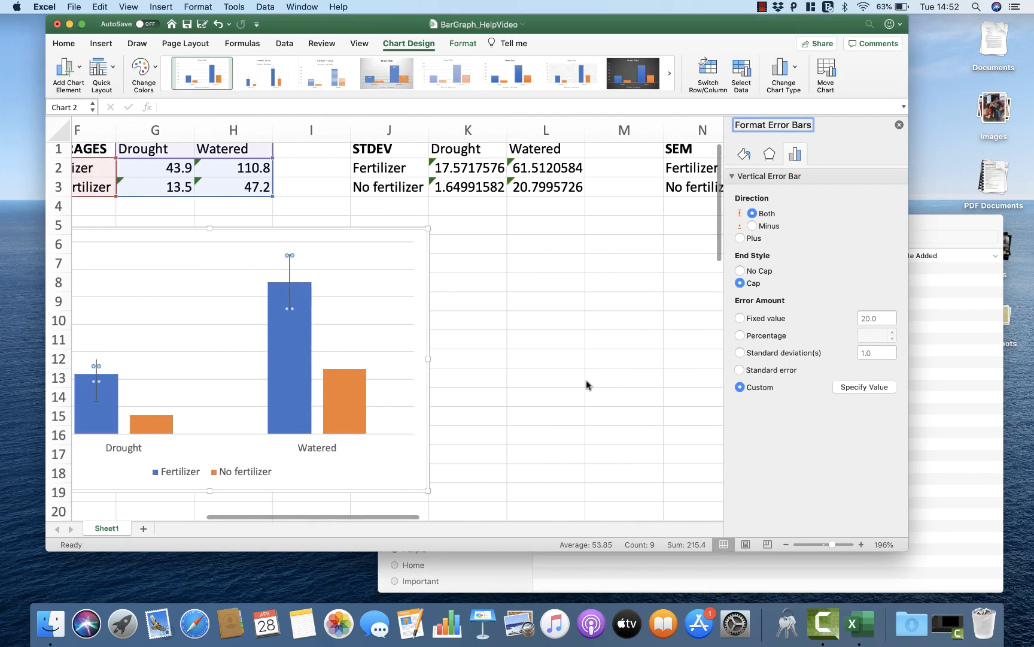
Step: Move the bar graph about one row down and slightly to the right on the sheet
{"action": "left_click", "coordinate": [558, 357]}
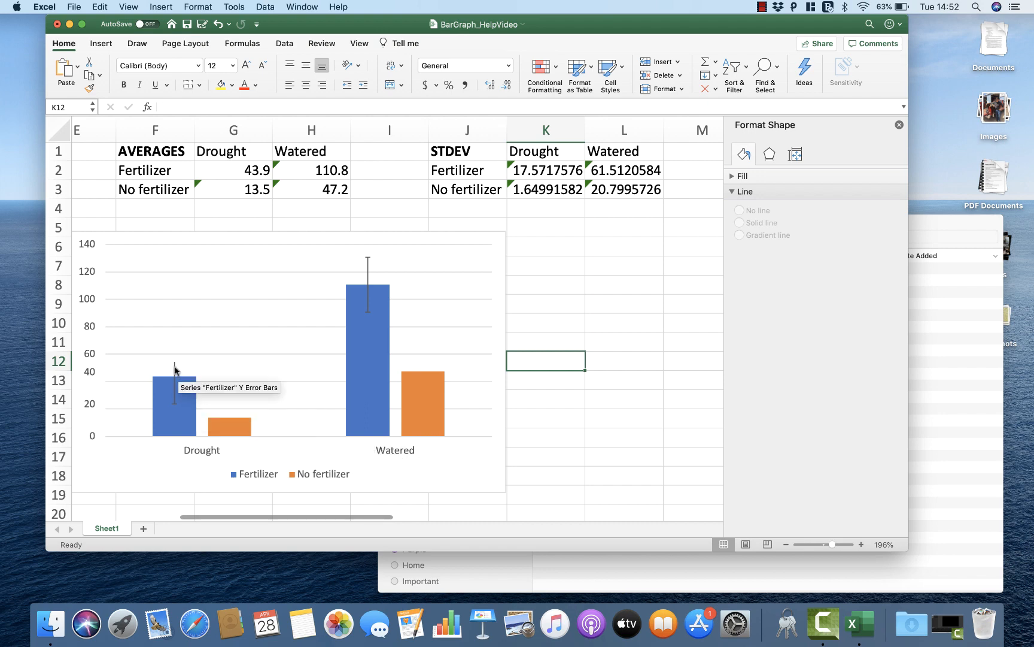
{"action": "scroll", "coordinate": [175, 369], "scroll_direction": "left", "scroll_amount": 2}
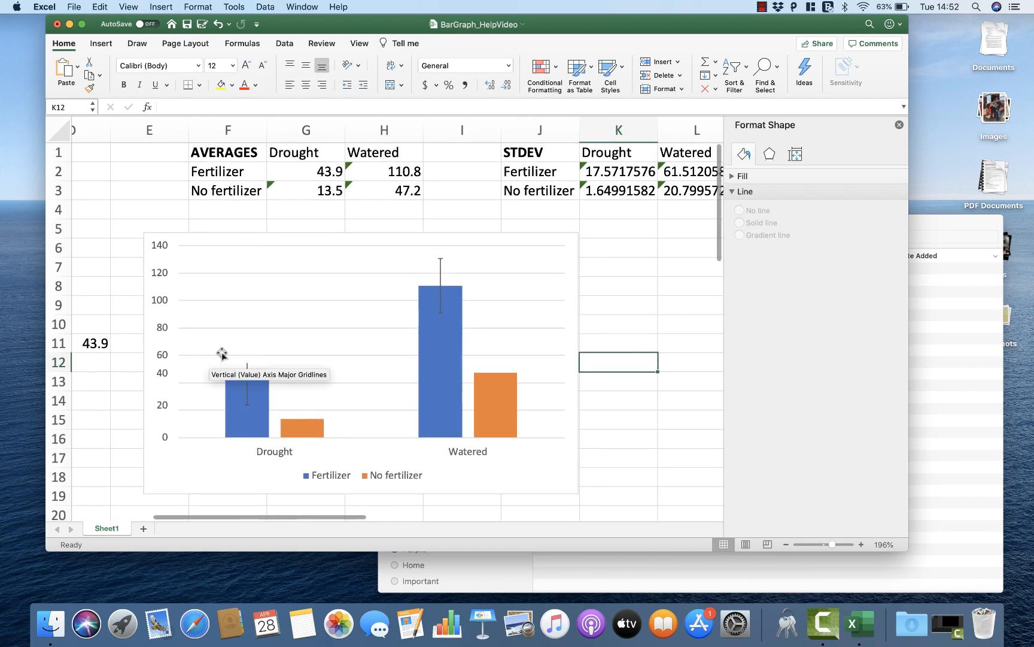
{"action": "left_click", "coordinate": [250, 367]}
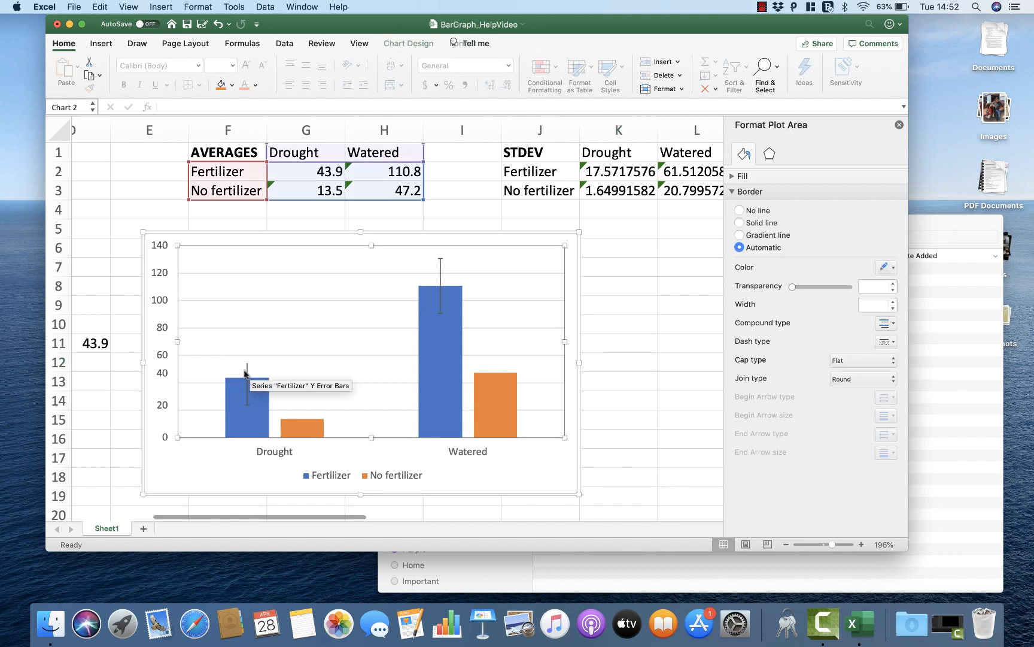
{"action": "left_click", "coordinate": [247, 367]}
{"action": "left_click", "coordinate": [247, 361]}
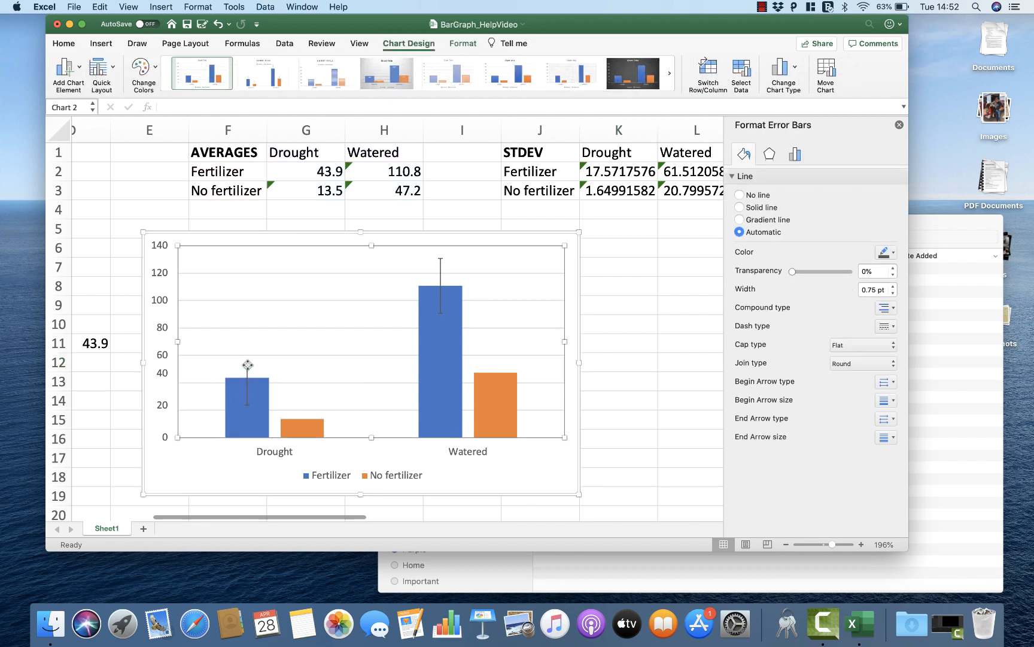
{"action": "left_click_drag", "start_coordinate": [570, 258], "coordinate": [600, 265]}
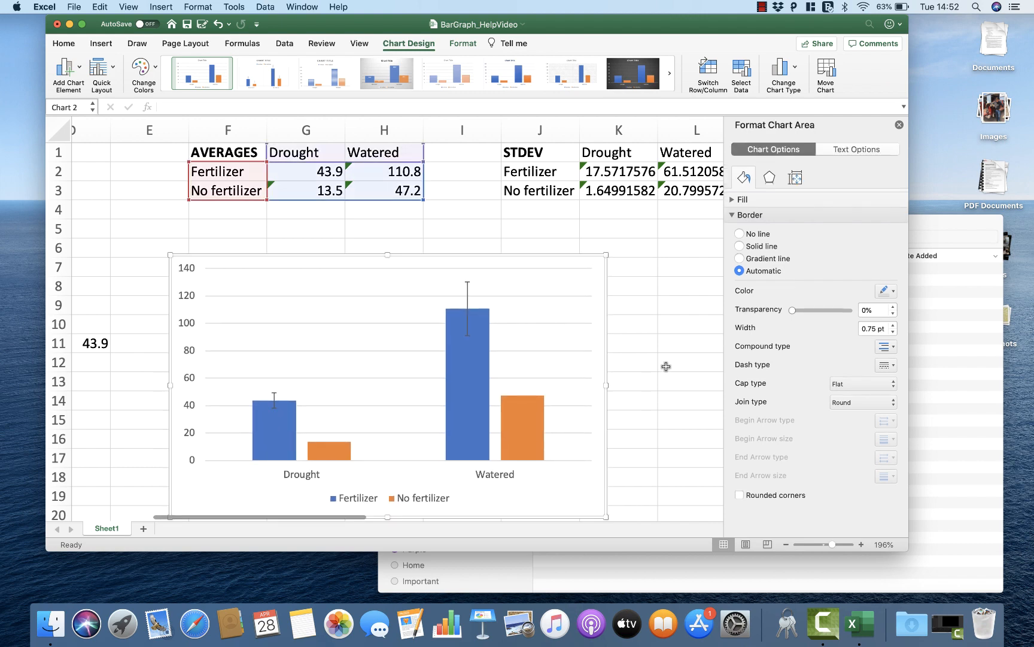
Step: Compare the Fertilizer standard deviation in K2 and standard errors in O2 and P2 with the error bars on the graph
{"action": "left_click", "coordinate": [612, 171]}
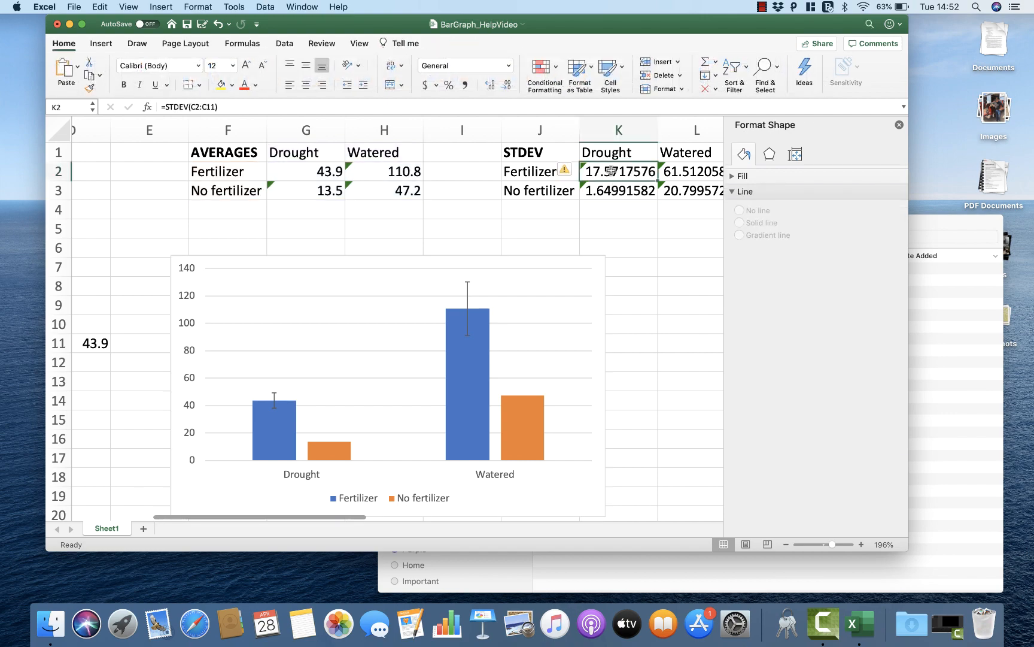
{"action": "scroll", "coordinate": [611, 171], "scroll_direction": "right", "scroll_amount": 5}
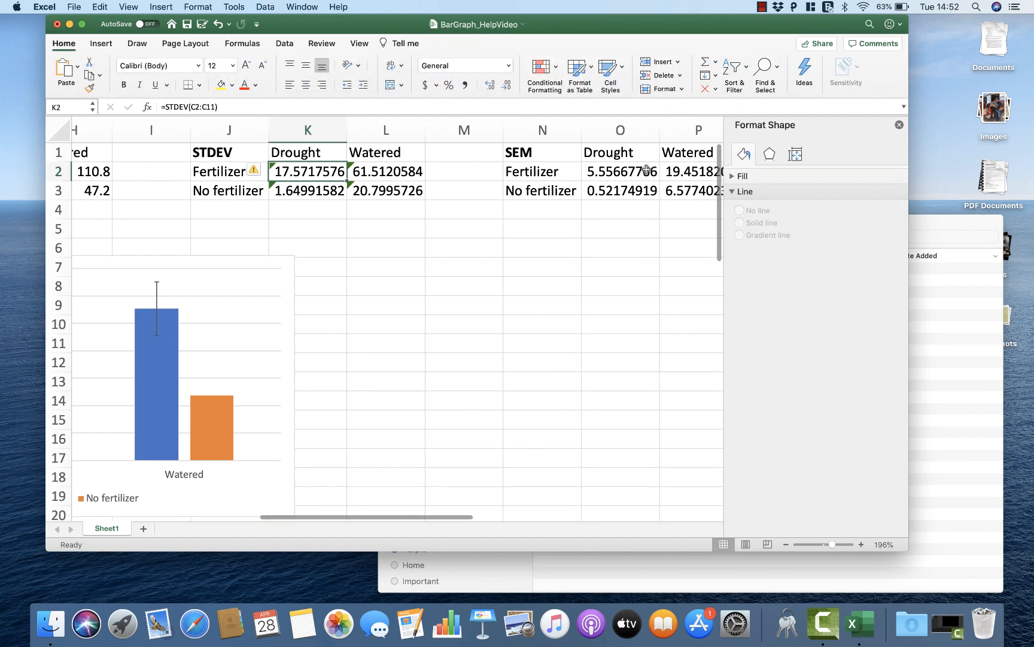
{"action": "left_click", "coordinate": [623, 173]}
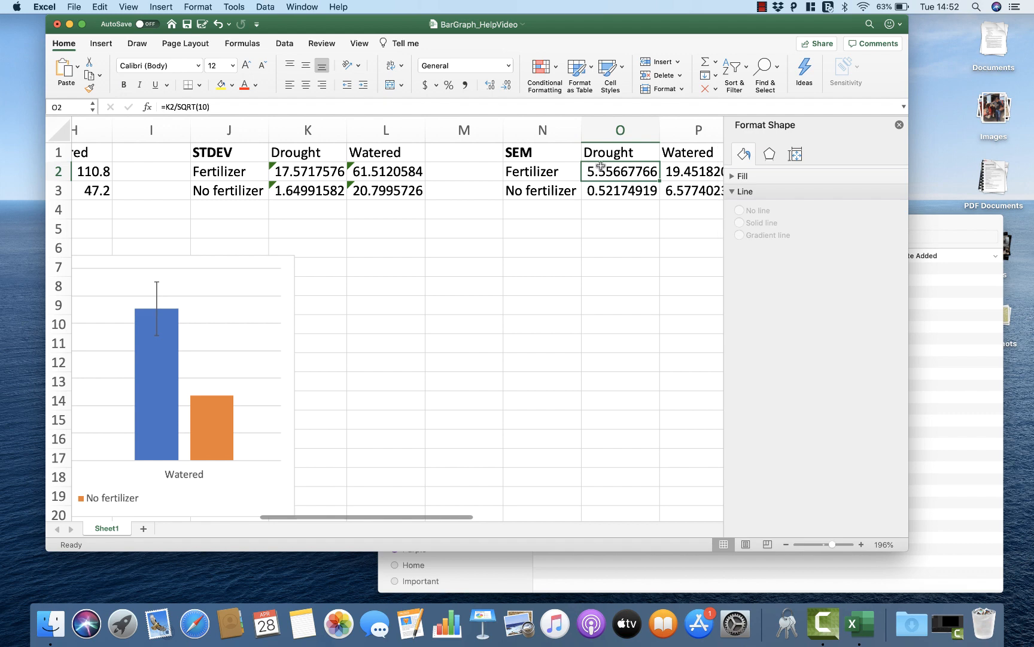
{"action": "left_click", "coordinate": [687, 174]}
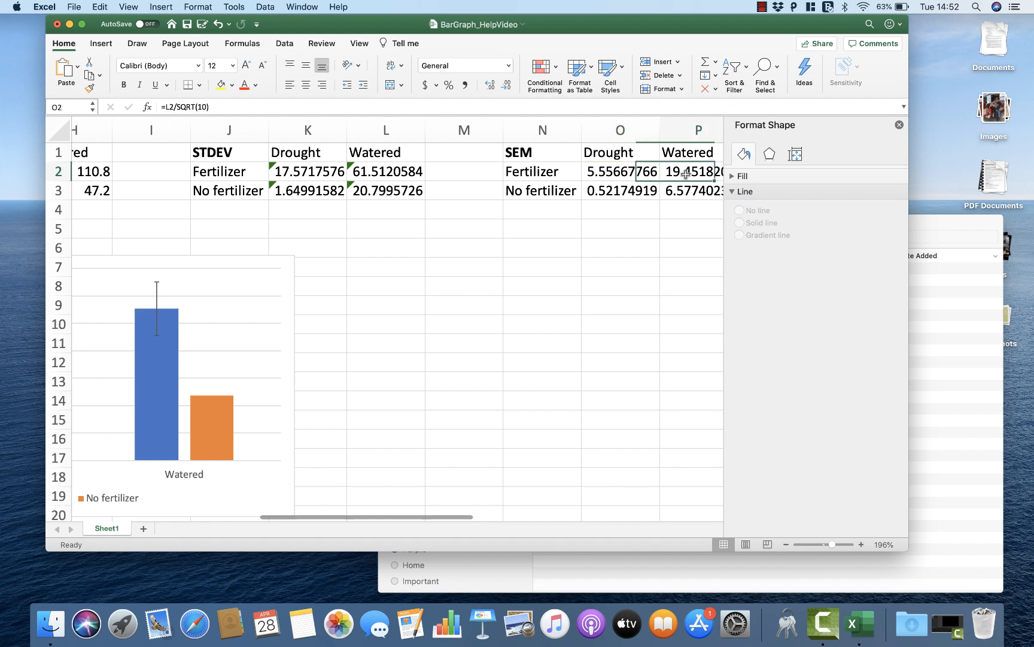
{"action": "scroll", "coordinate": [583, 346], "scroll_direction": "left", "scroll_amount": 4}
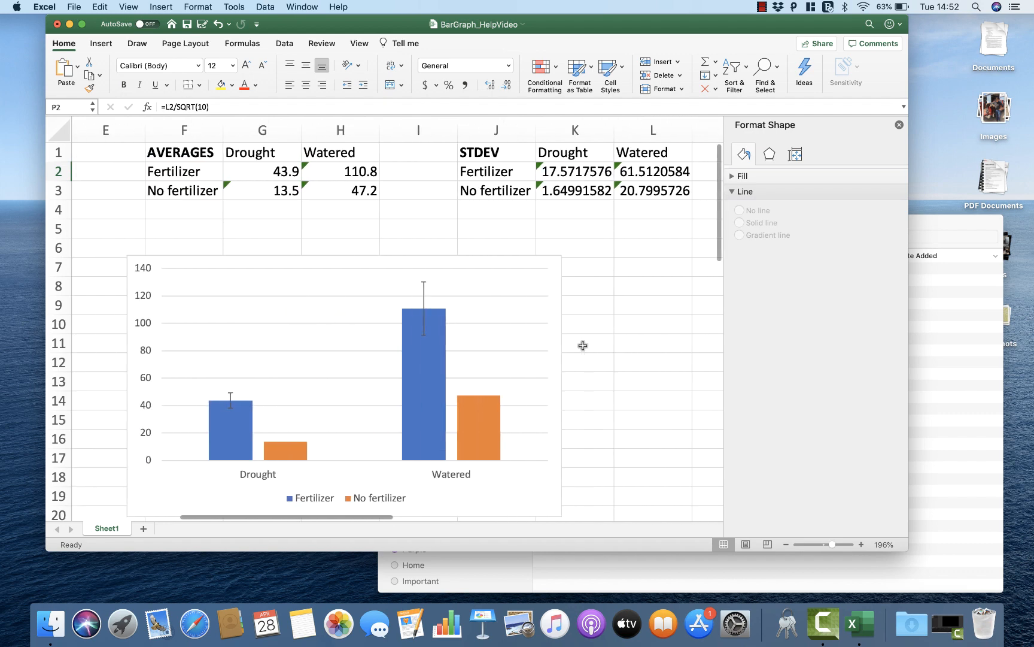
{"action": "mouse_move", "coordinate": [237, 428]}
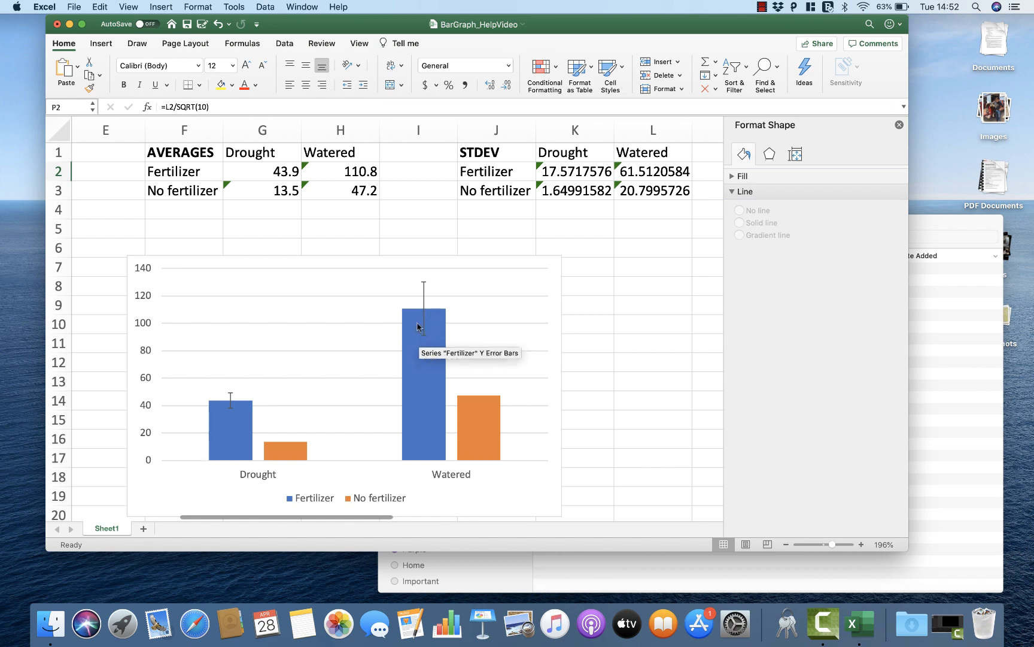
Step: Add error bars to the No fertilizer series of the bar graph, with the detailed error bar options open
{"action": "left_click", "coordinate": [294, 456]}
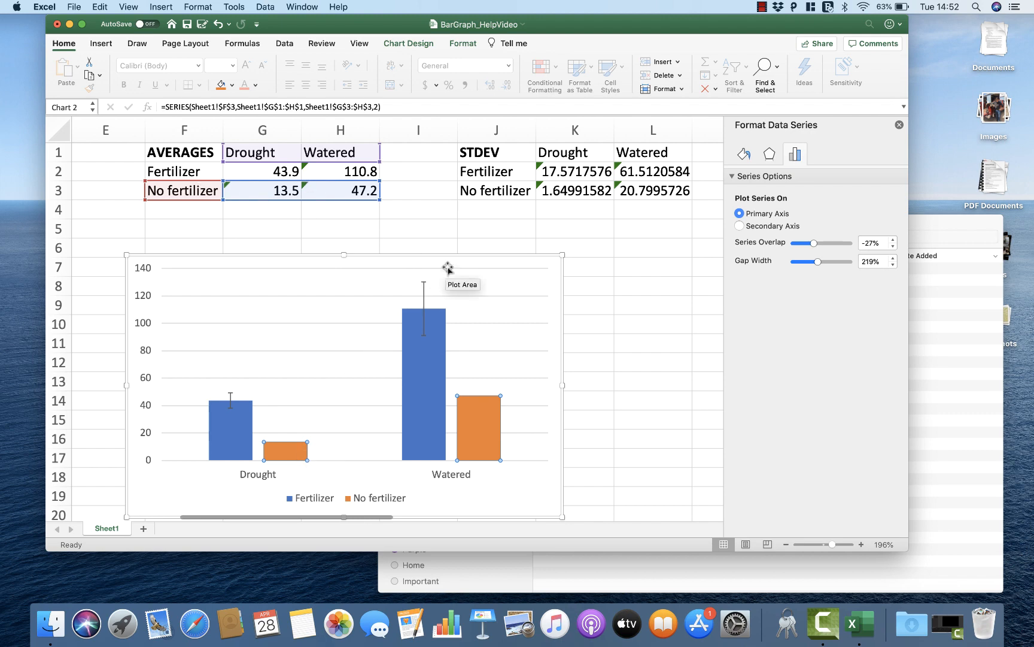
{"action": "scroll", "coordinate": [448, 268], "scroll_direction": "right", "scroll_amount": 8}
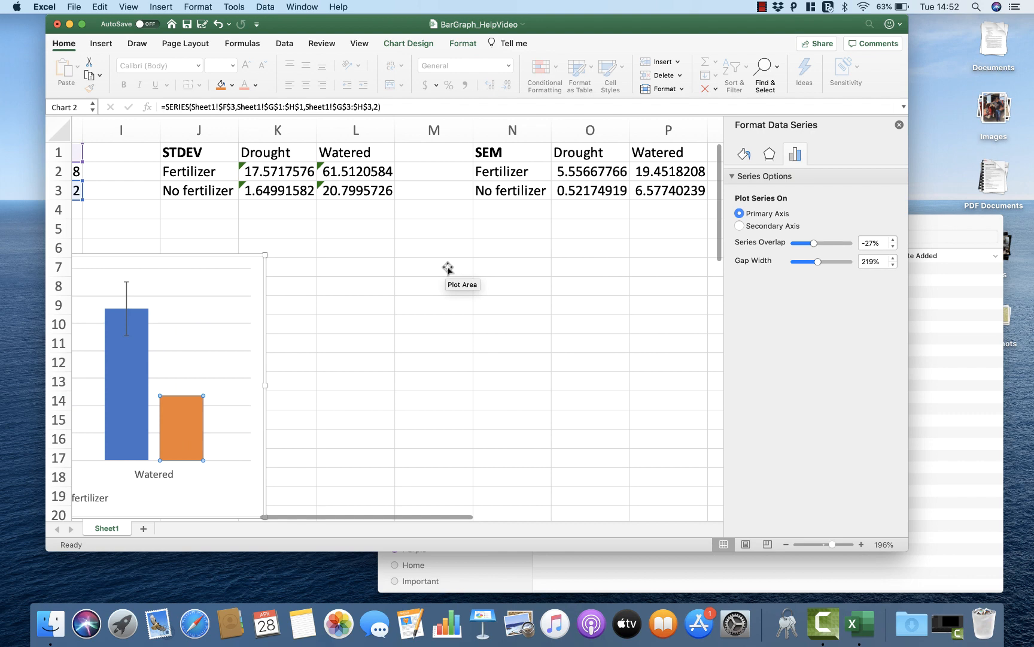
{"action": "scroll", "coordinate": [448, 267], "scroll_direction": "left", "scroll_amount": 10}
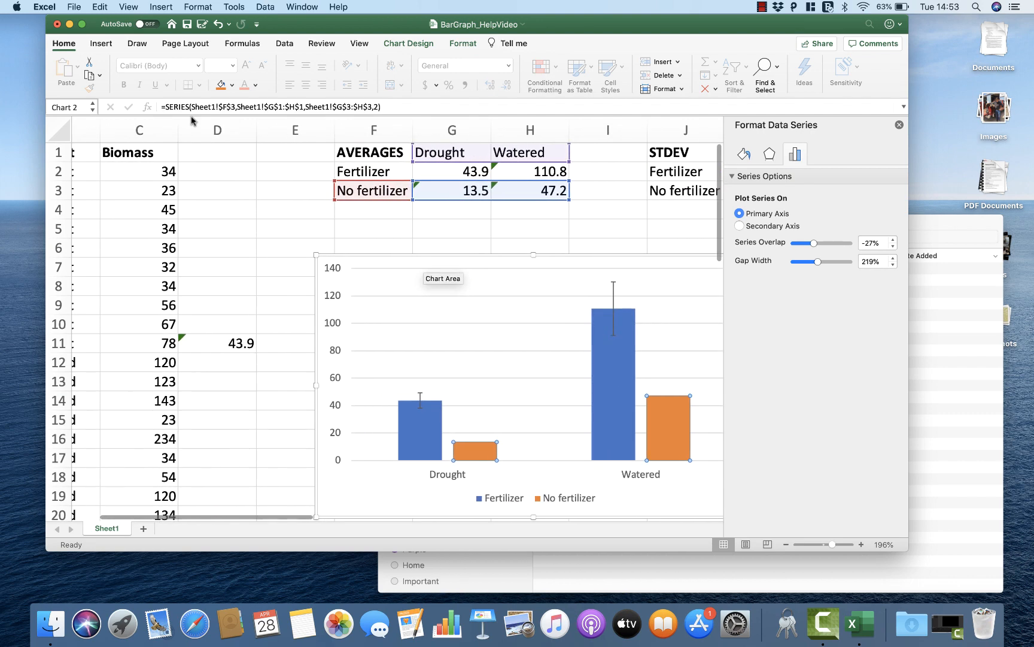
{"action": "left_click", "coordinate": [412, 48]}
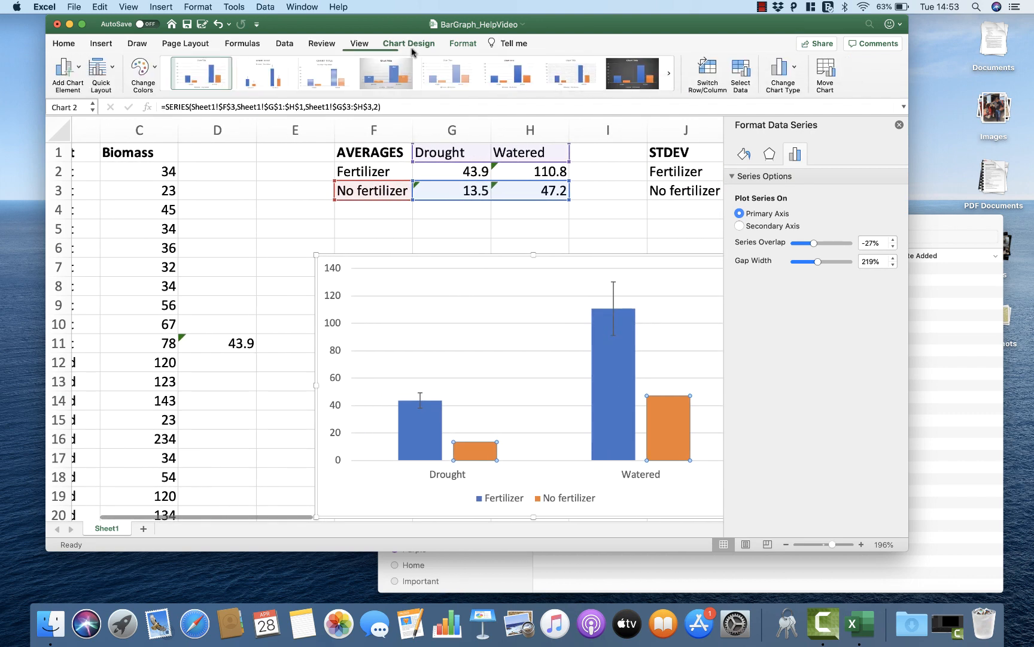
{"action": "left_click", "coordinate": [69, 73]}
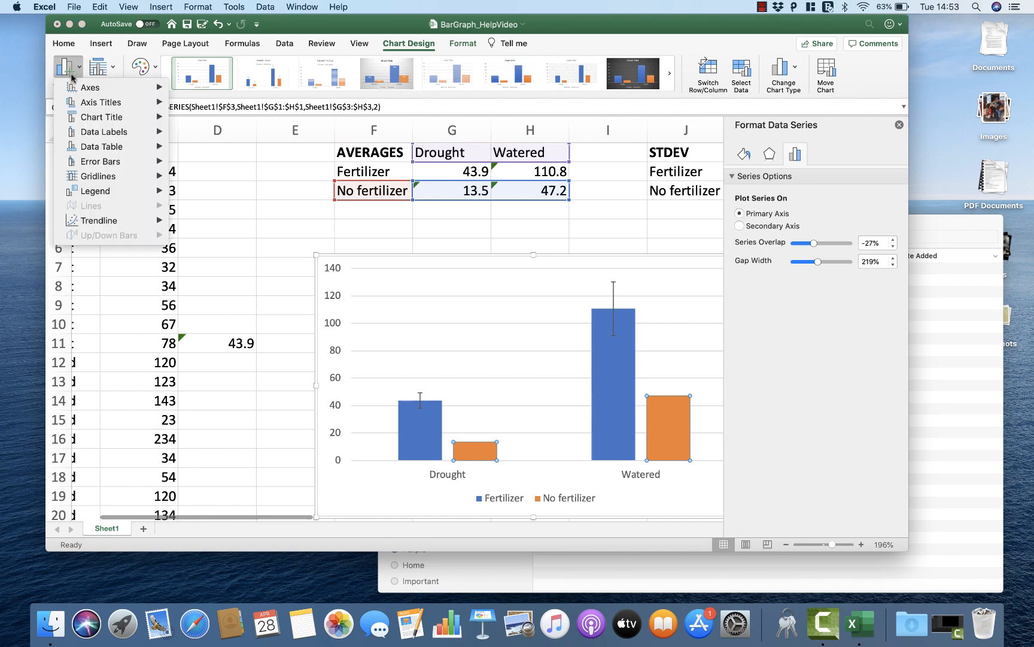
{"action": "mouse_move", "coordinate": [108, 162]}
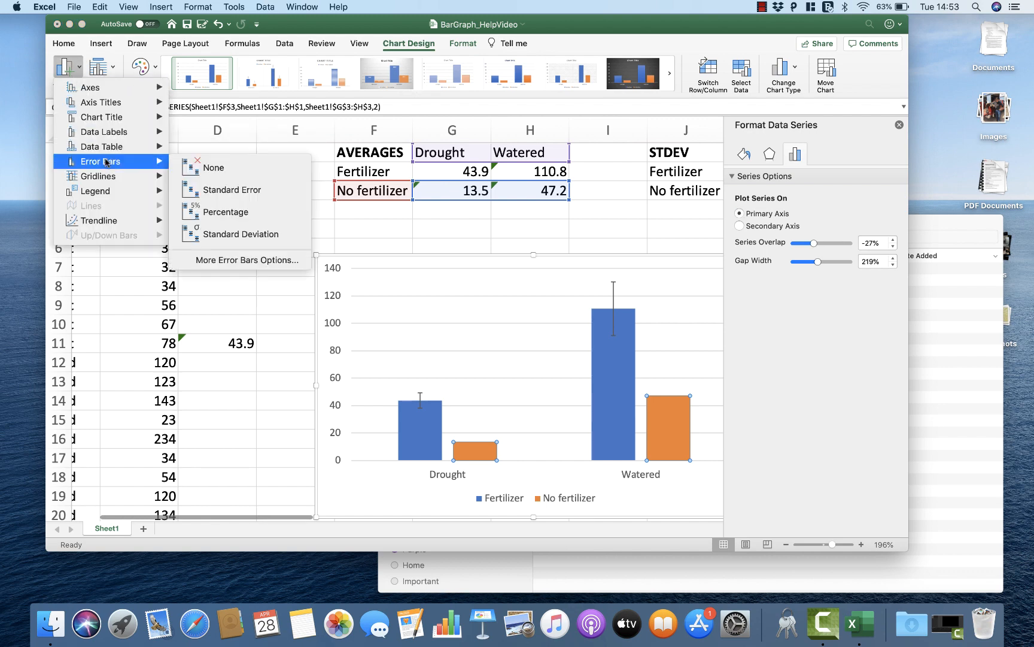
{"action": "left_click", "coordinate": [228, 261]}
Step: Switch the No fertilizer error bars to a custom amount and specify the SEM cells O3:P3 as the positive error value
{"action": "scroll", "coordinate": [593, 286], "scroll_direction": "right", "scroll_amount": 8}
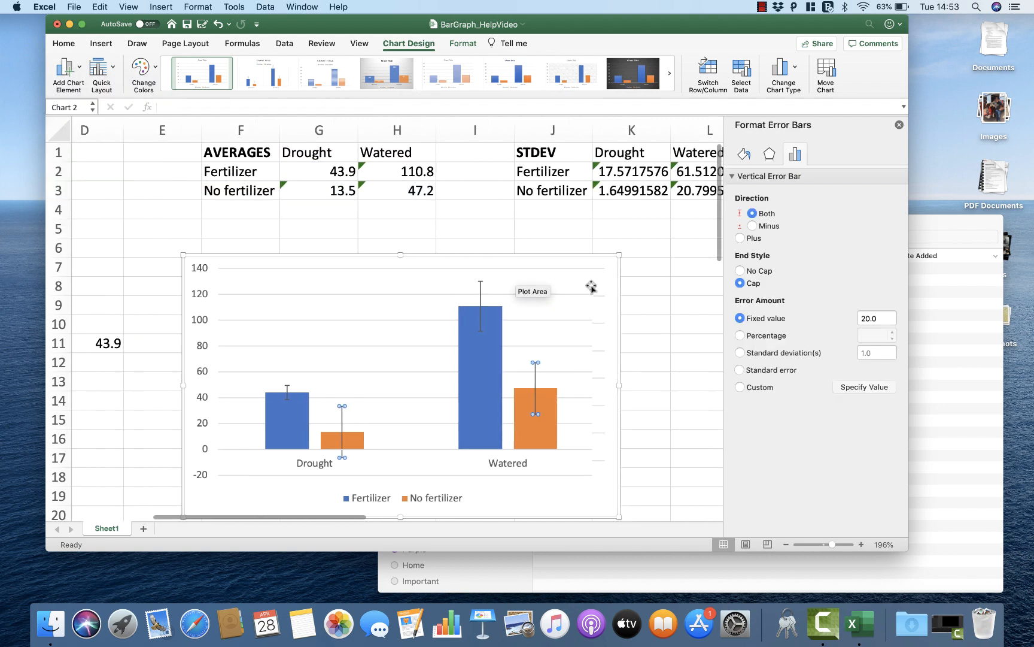
{"action": "scroll", "coordinate": [592, 287], "scroll_direction": "right", "scroll_amount": 5}
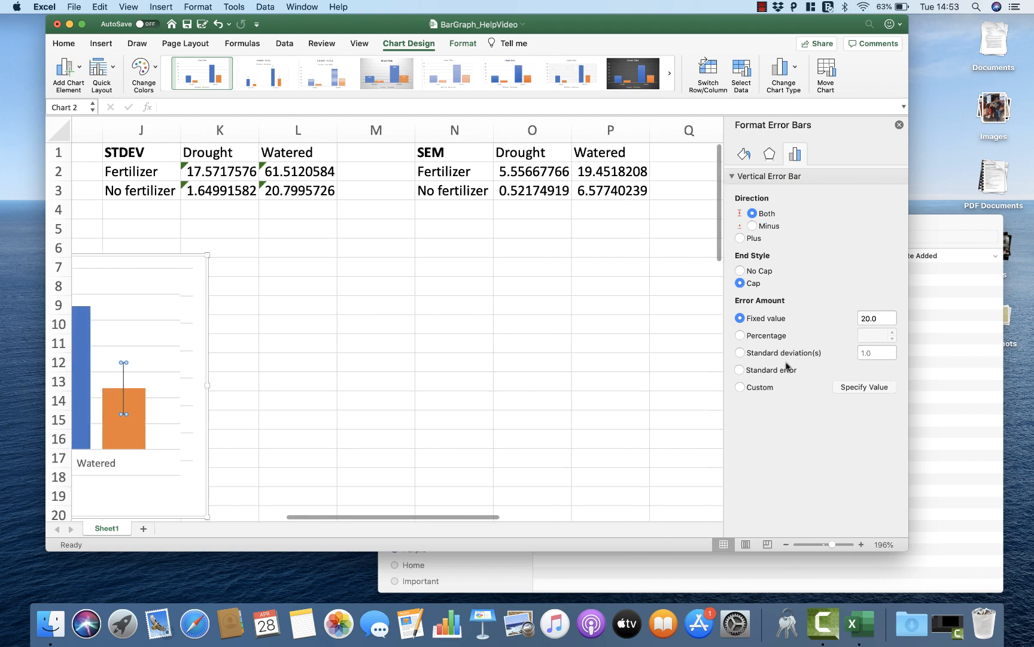
{"action": "left_click", "coordinate": [741, 386]}
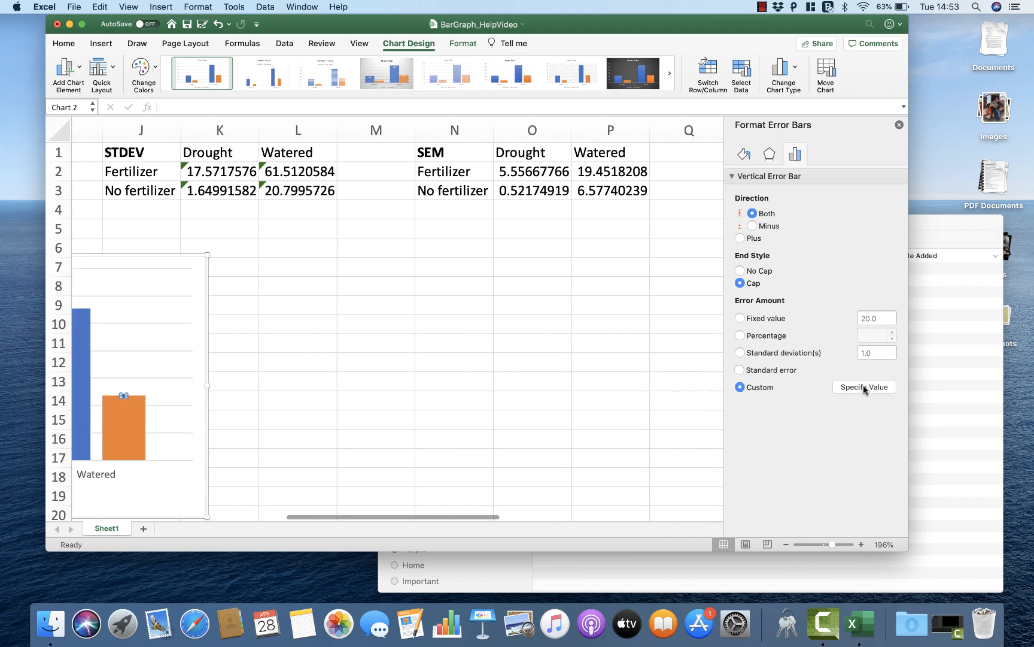
{"action": "left_click", "coordinate": [864, 387]}
{"action": "left_click_drag", "start_coordinate": [546, 143], "coordinate": [544, 331]}
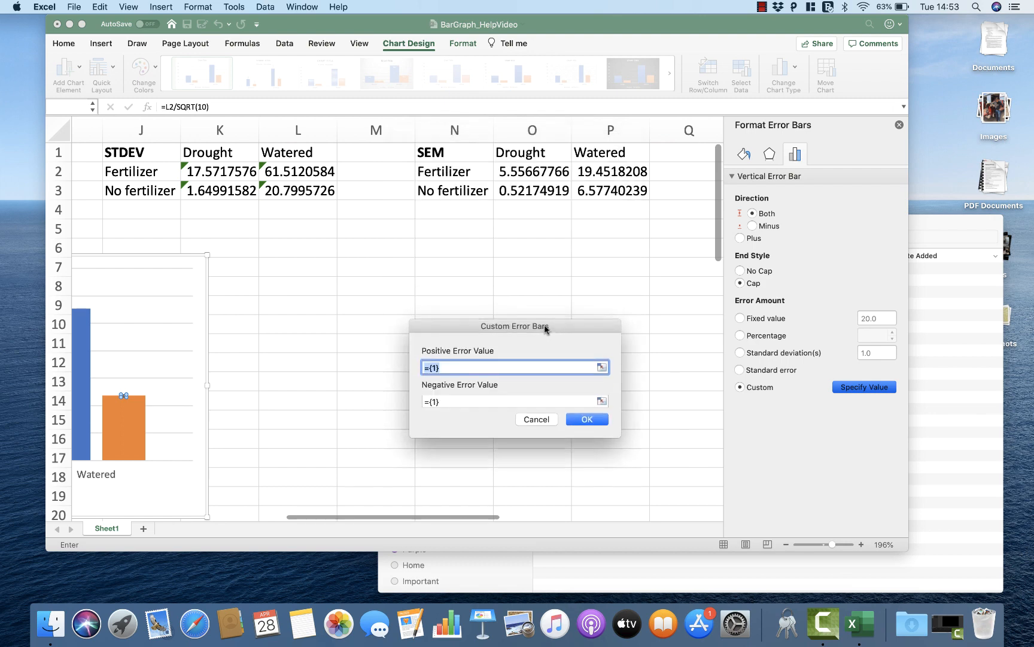
{"action": "left_click_drag", "start_coordinate": [605, 191], "coordinate": [553, 194]}
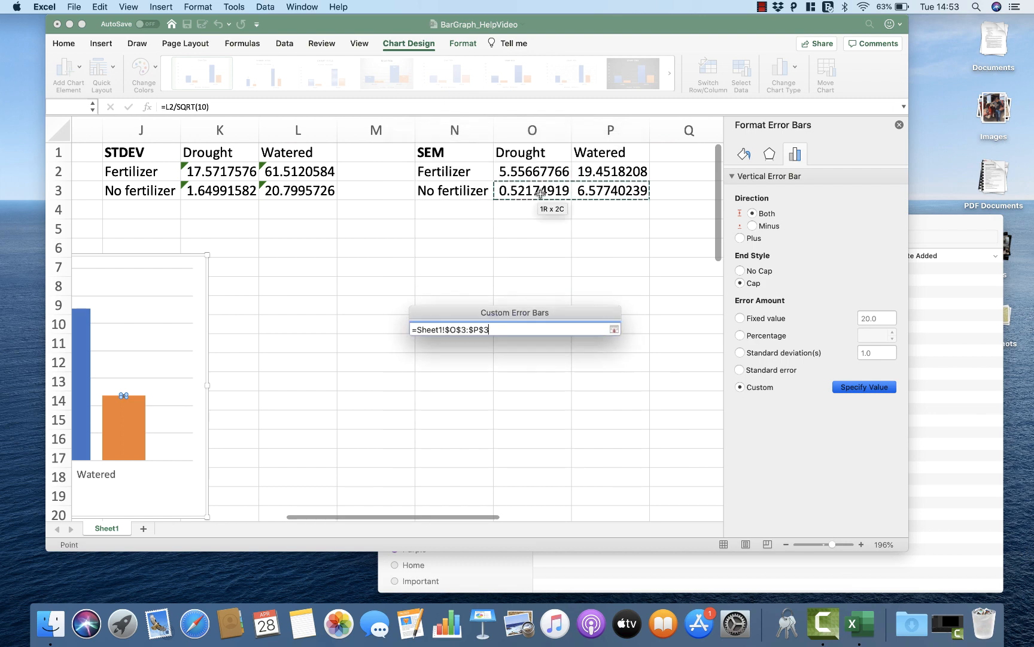
Step: Replace the custom negative error value with the SEM cells O3:P3 and apply the No fertilizer error bars
{"action": "key", "text": "Tab"}
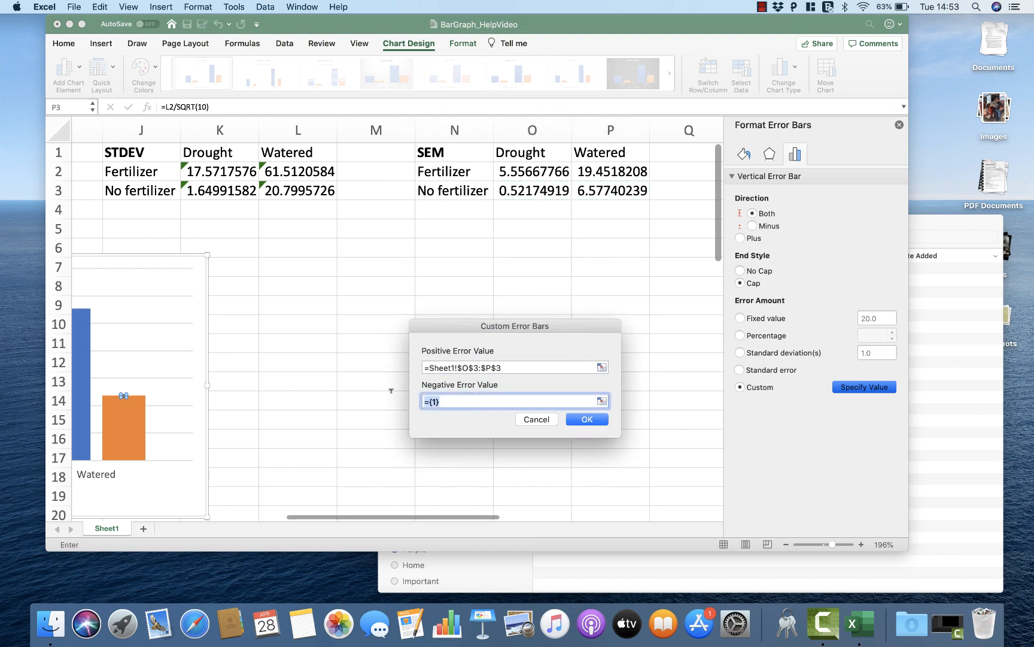
{"action": "key", "text": "BackSpace"}
{"action": "left_click_drag", "start_coordinate": [616, 190], "coordinate": [554, 195]}
{"action": "left_click", "coordinate": [584, 419]}
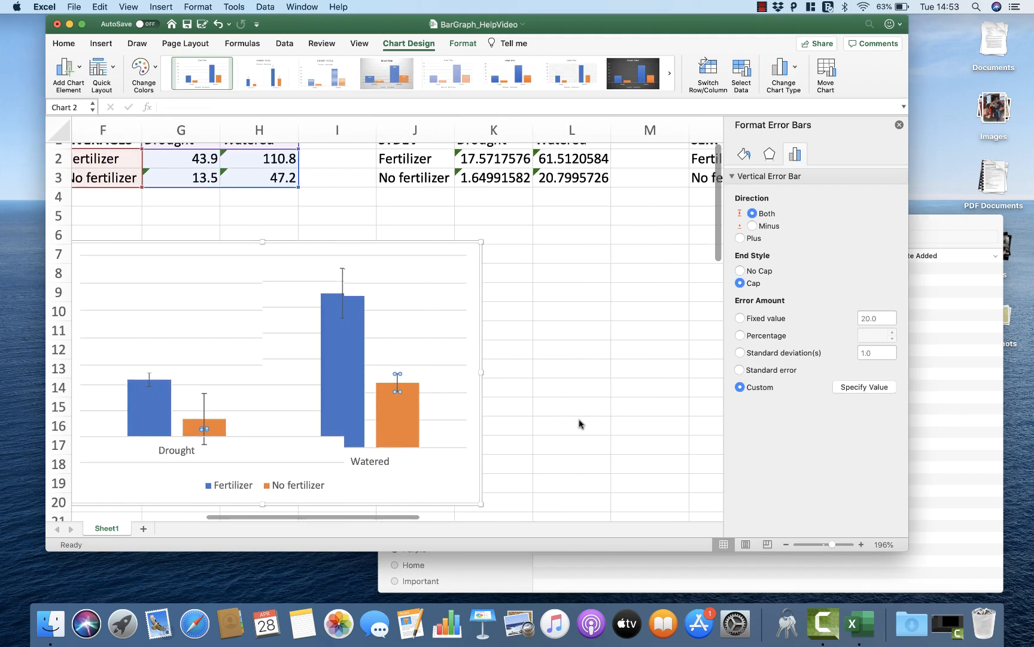
Step: Move the bar graph about one column to the right on the sheet
{"action": "left_click", "coordinate": [579, 423]}
{"action": "left_click", "coordinate": [417, 462]}
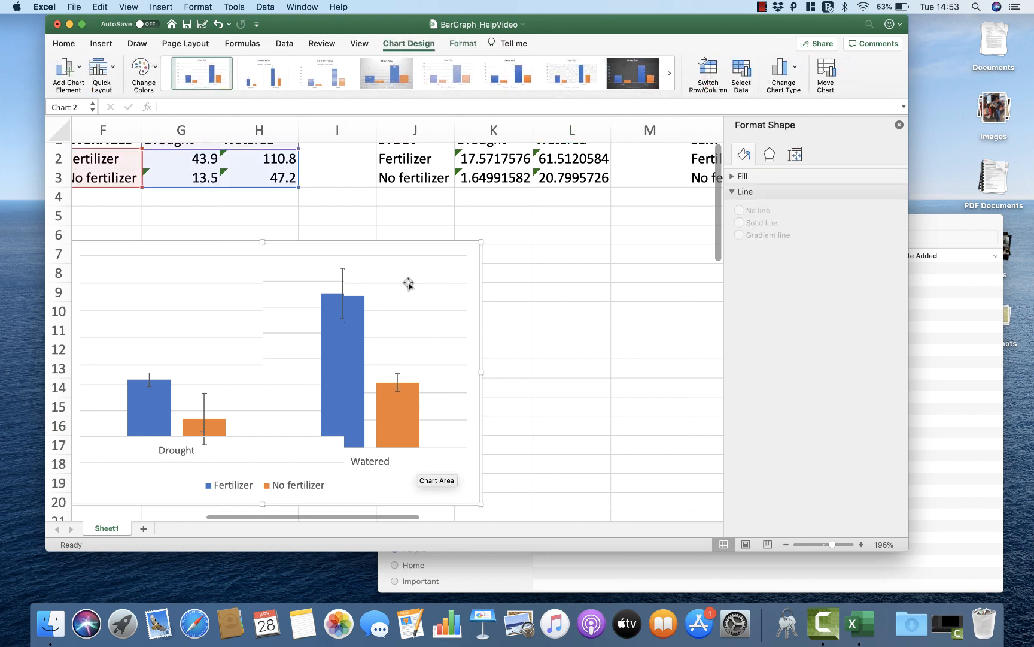
{"action": "left_click", "coordinate": [397, 254]}
{"action": "left_click_drag", "start_coordinate": [397, 253], "coordinate": [474, 251]}
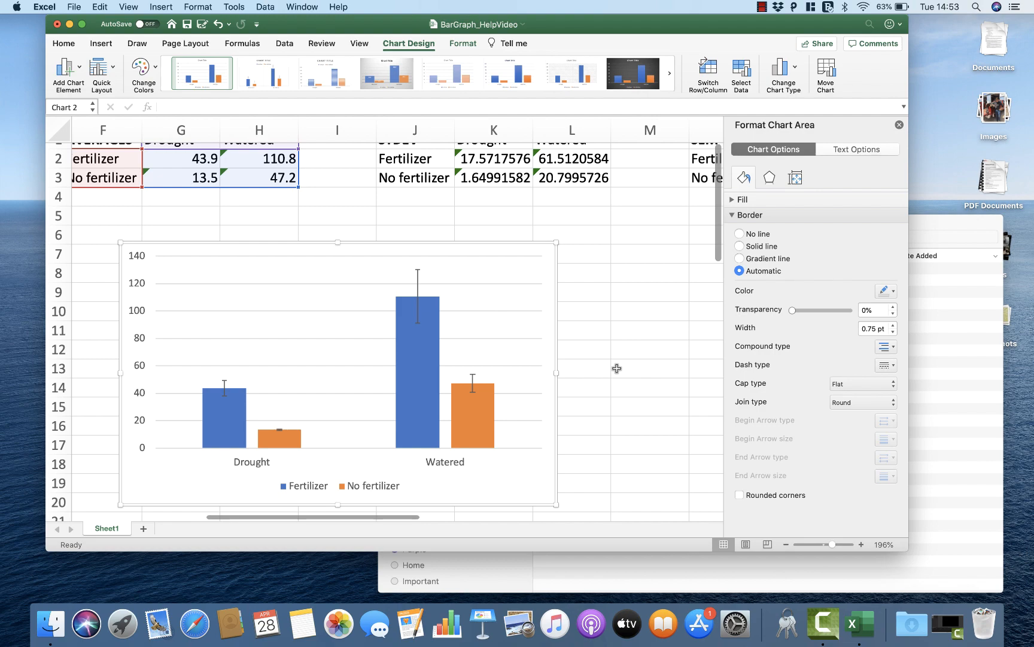
Step: Compare the No fertilizer error bars on the graph with the standard errors in O3 and P3
{"action": "scroll", "coordinate": [616, 368], "scroll_direction": "right", "scroll_amount": 5}
{"action": "scroll", "coordinate": [617, 369], "scroll_direction": "up", "scroll_amount": 1}
{"action": "scroll", "coordinate": [617, 368], "scroll_direction": "left", "scroll_amount": 6}
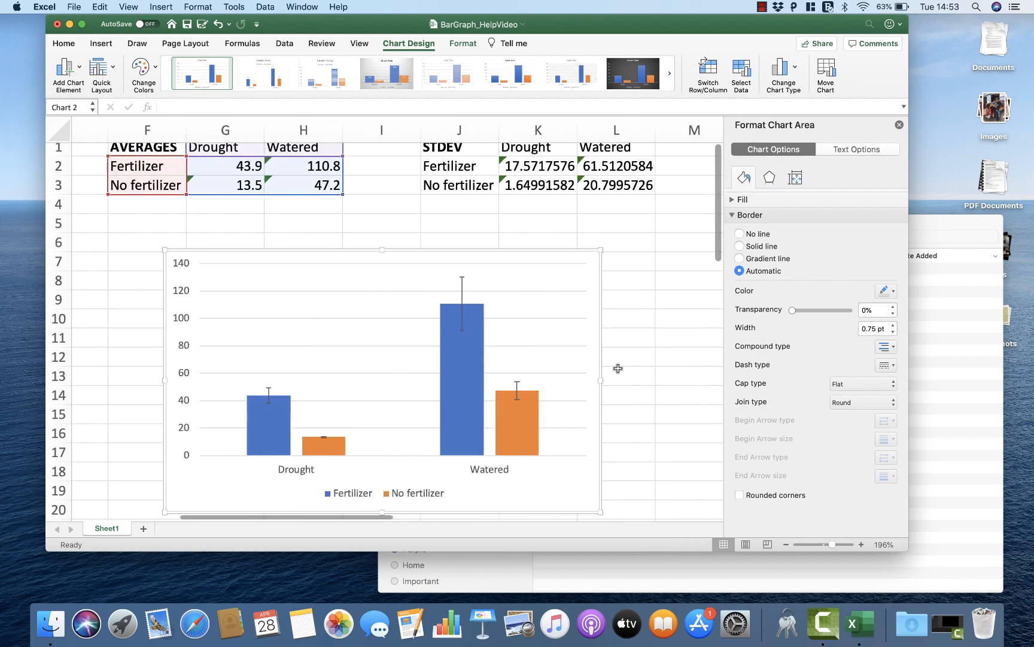
{"action": "scroll", "coordinate": [618, 368], "scroll_direction": "left", "scroll_amount": 1}
{"action": "mouse_move", "coordinate": [337, 440]}
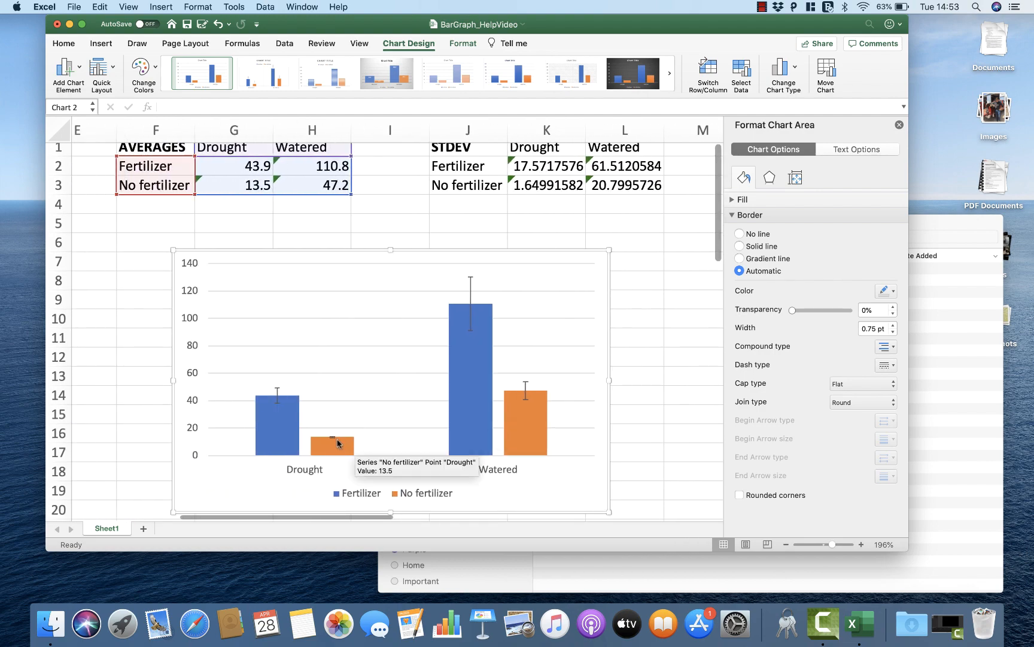
{"action": "scroll", "coordinate": [559, 330], "scroll_direction": "right", "scroll_amount": 5}
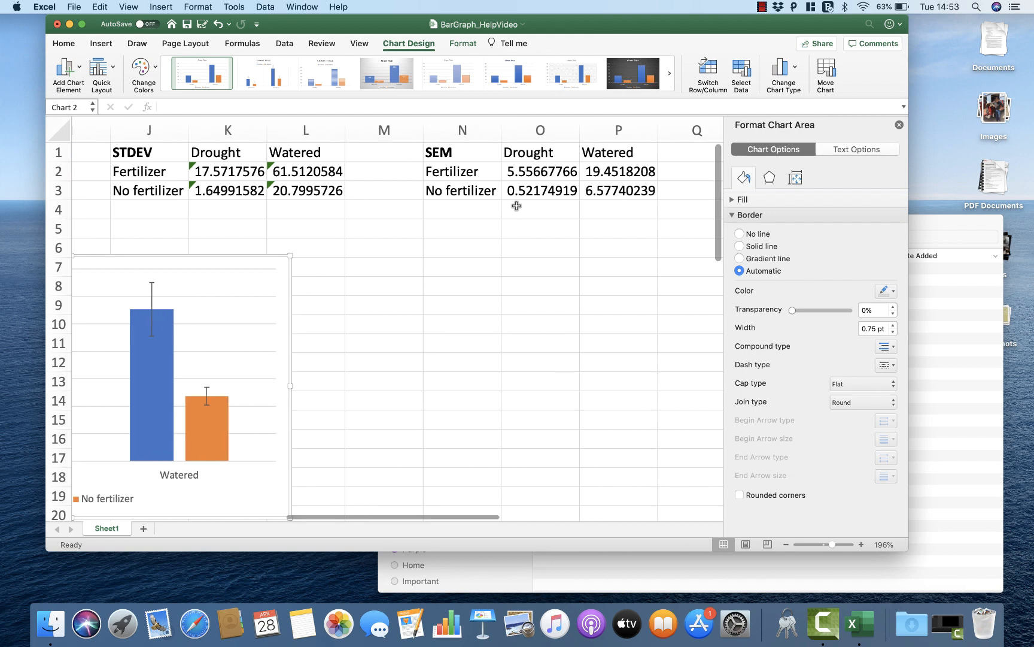
{"action": "left_click", "coordinate": [618, 195]}
{"action": "left_click", "coordinate": [530, 194]}
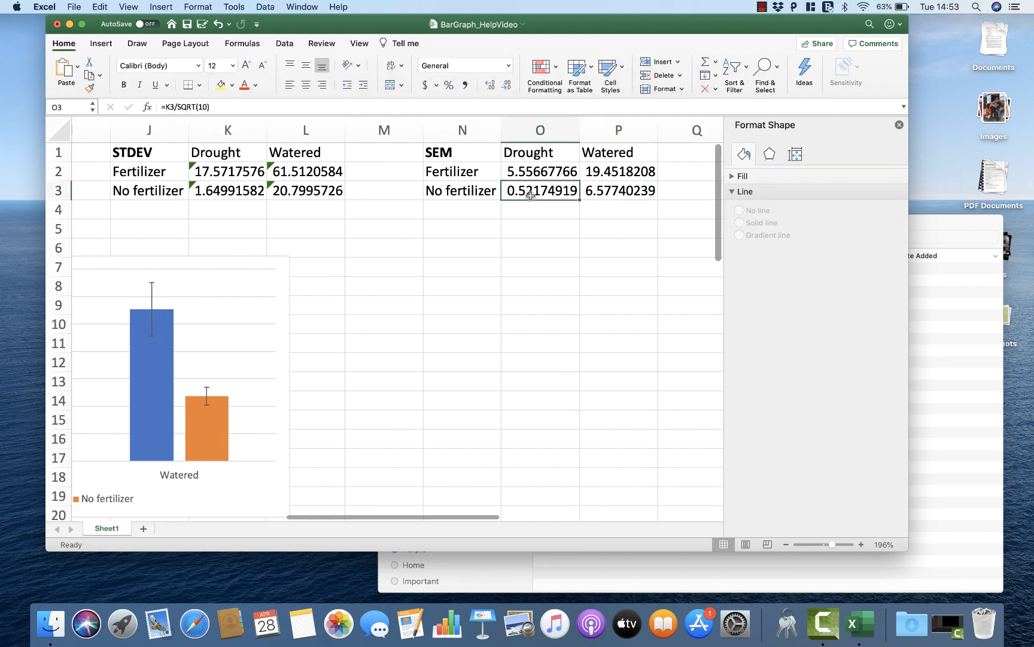
{"action": "left_click", "coordinate": [606, 198]}
{"action": "scroll", "coordinate": [545, 316], "scroll_direction": "left", "scroll_amount": 5}
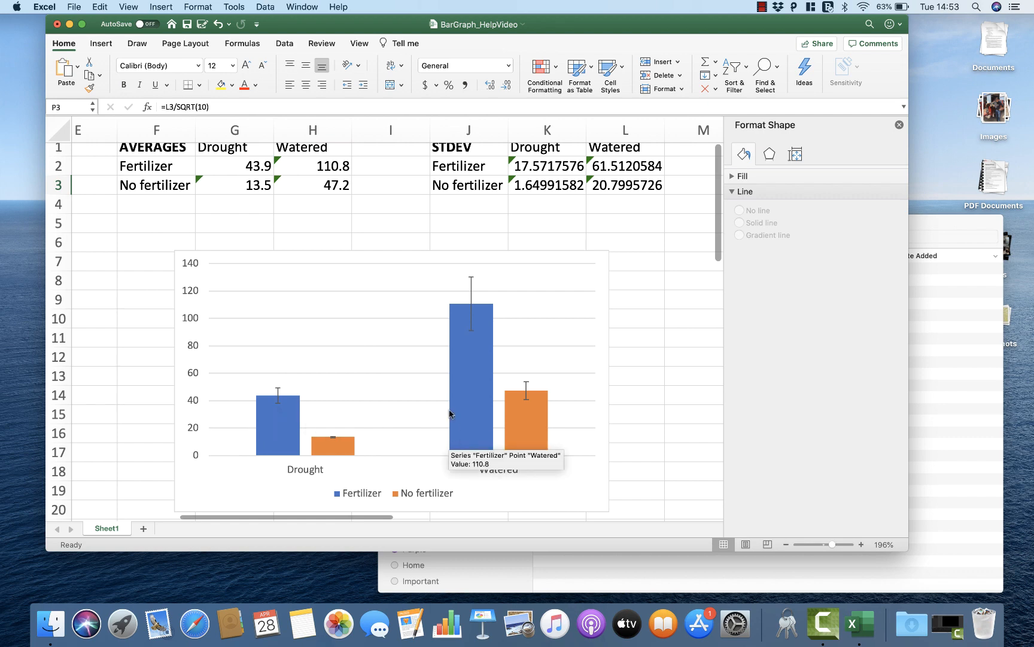
Step: Select the major horizontal gridlines of the bar graph
{"action": "scroll", "coordinate": [447, 406], "scroll_direction": "down", "scroll_amount": 3}
{"action": "scroll", "coordinate": [446, 406], "scroll_direction": "up", "scroll_amount": 2}
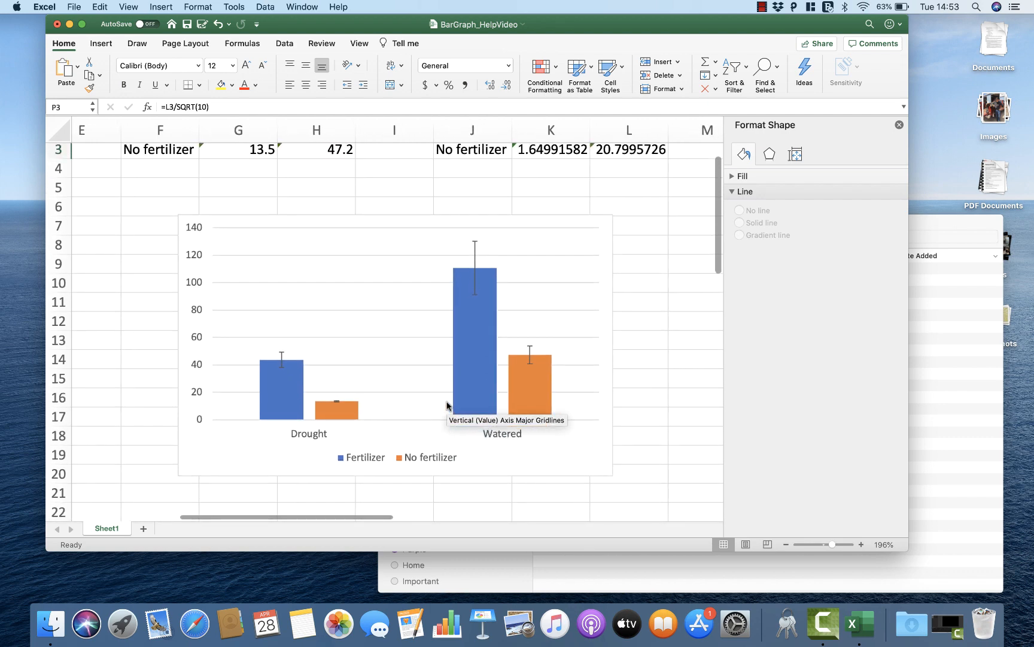
{"action": "scroll", "coordinate": [446, 404], "scroll_direction": "up", "scroll_amount": 2}
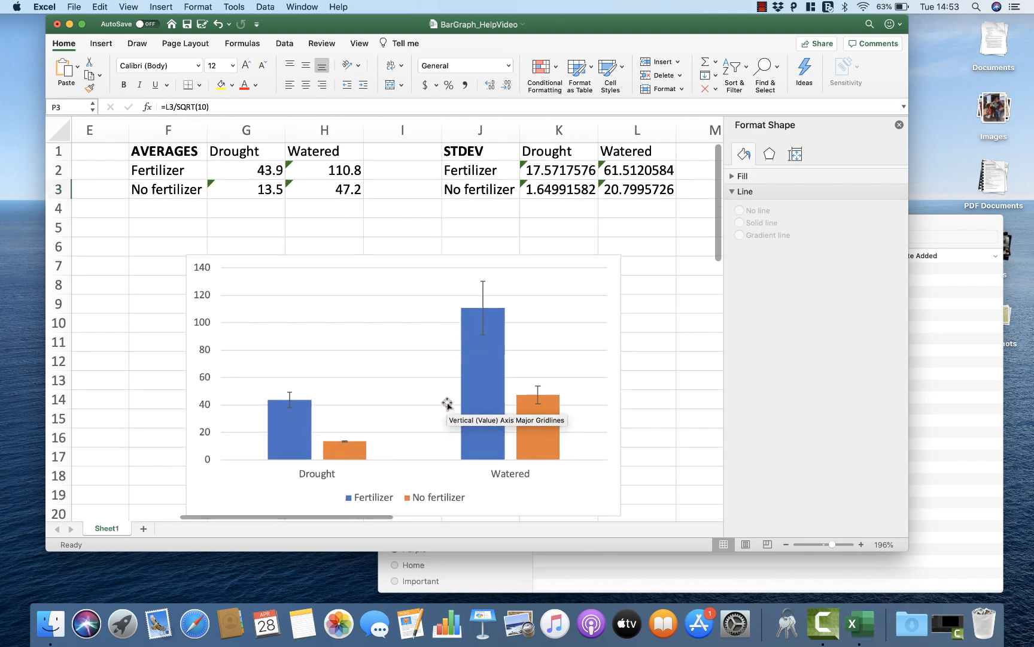
{"action": "left_click", "coordinate": [446, 405]}
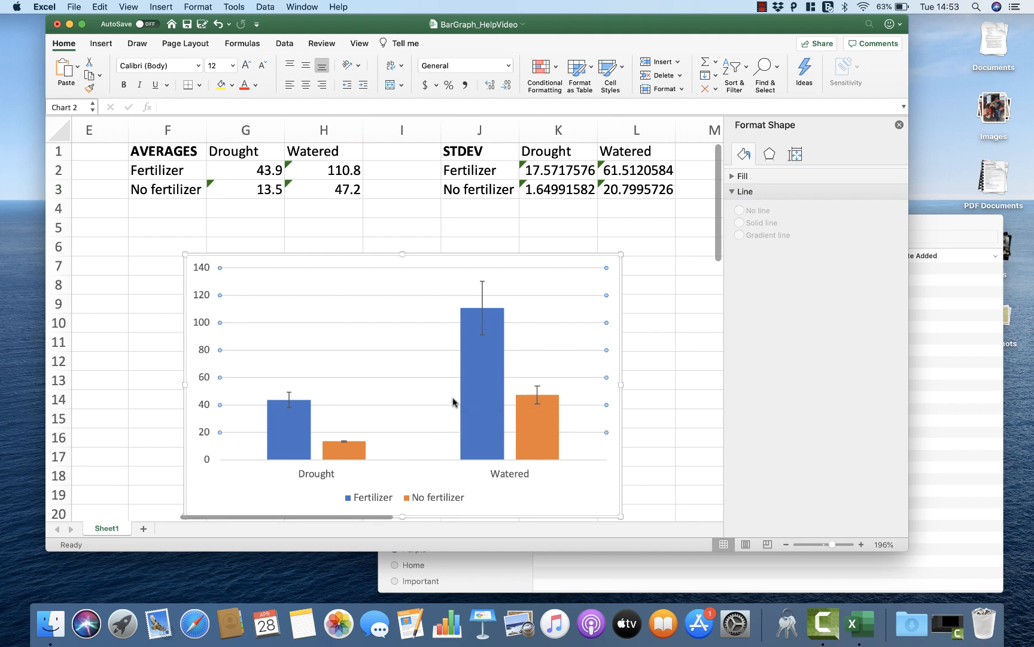